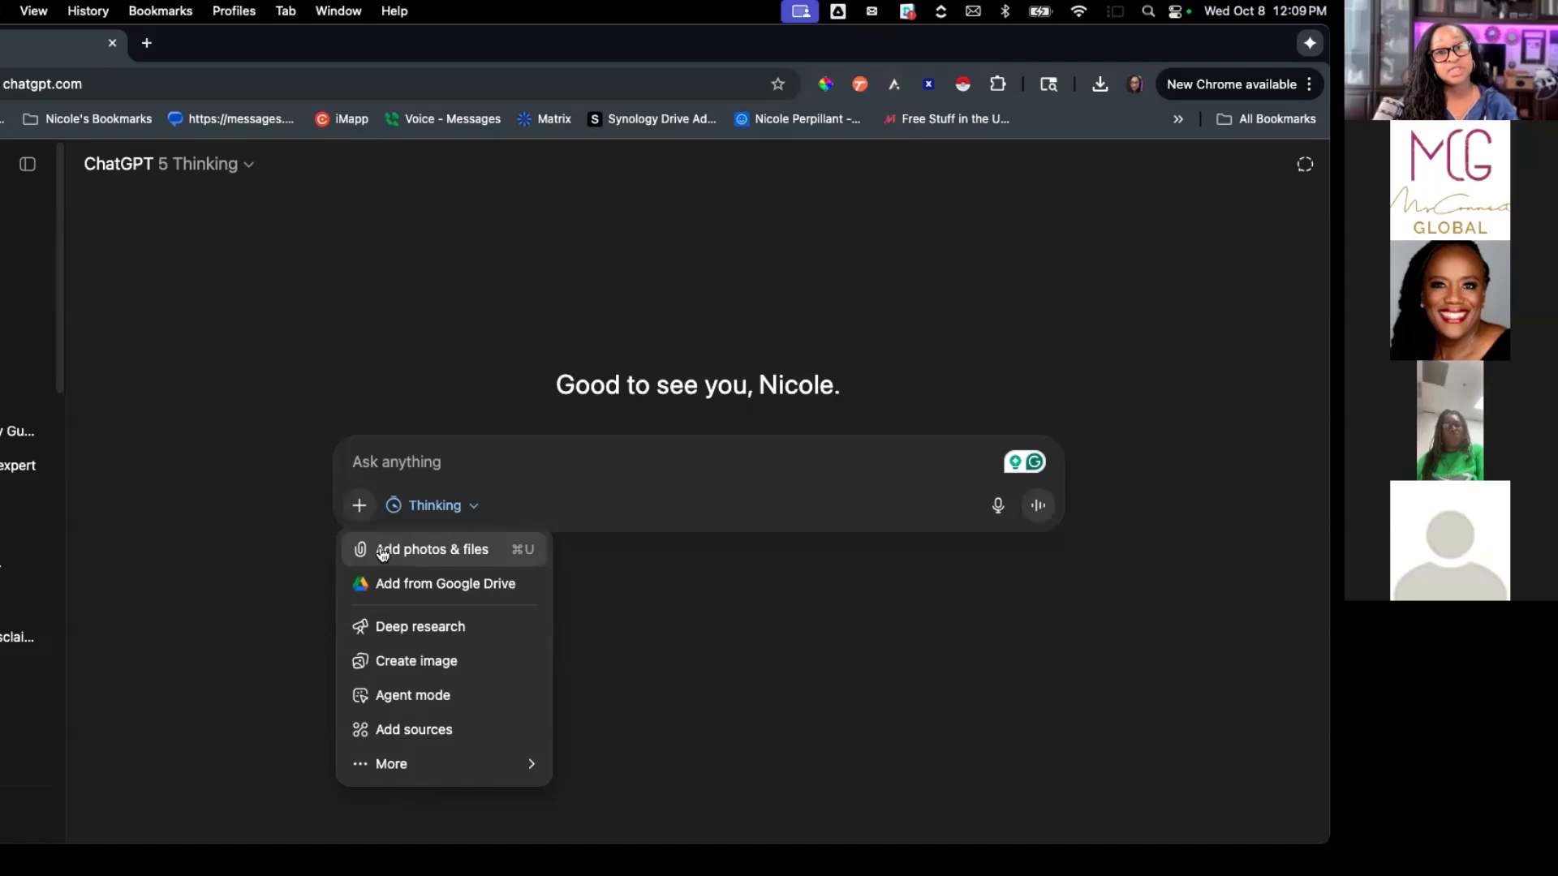
Step: Attach the file May 2025 - HERO Academy.pdf from the computer to the new chat message
left_click(382, 552)
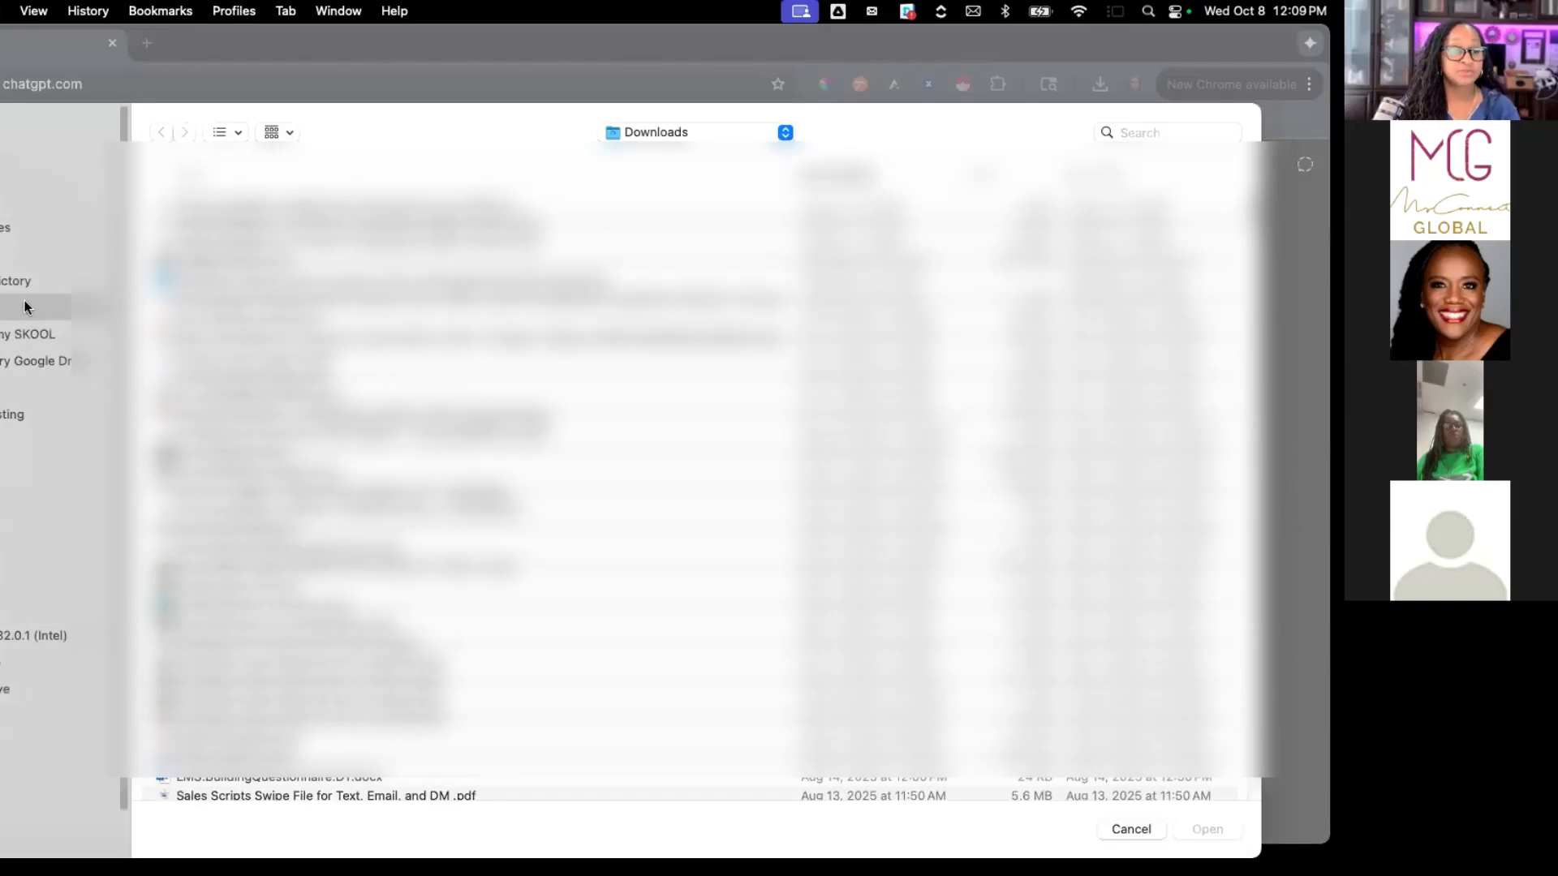
left_click(26, 334)
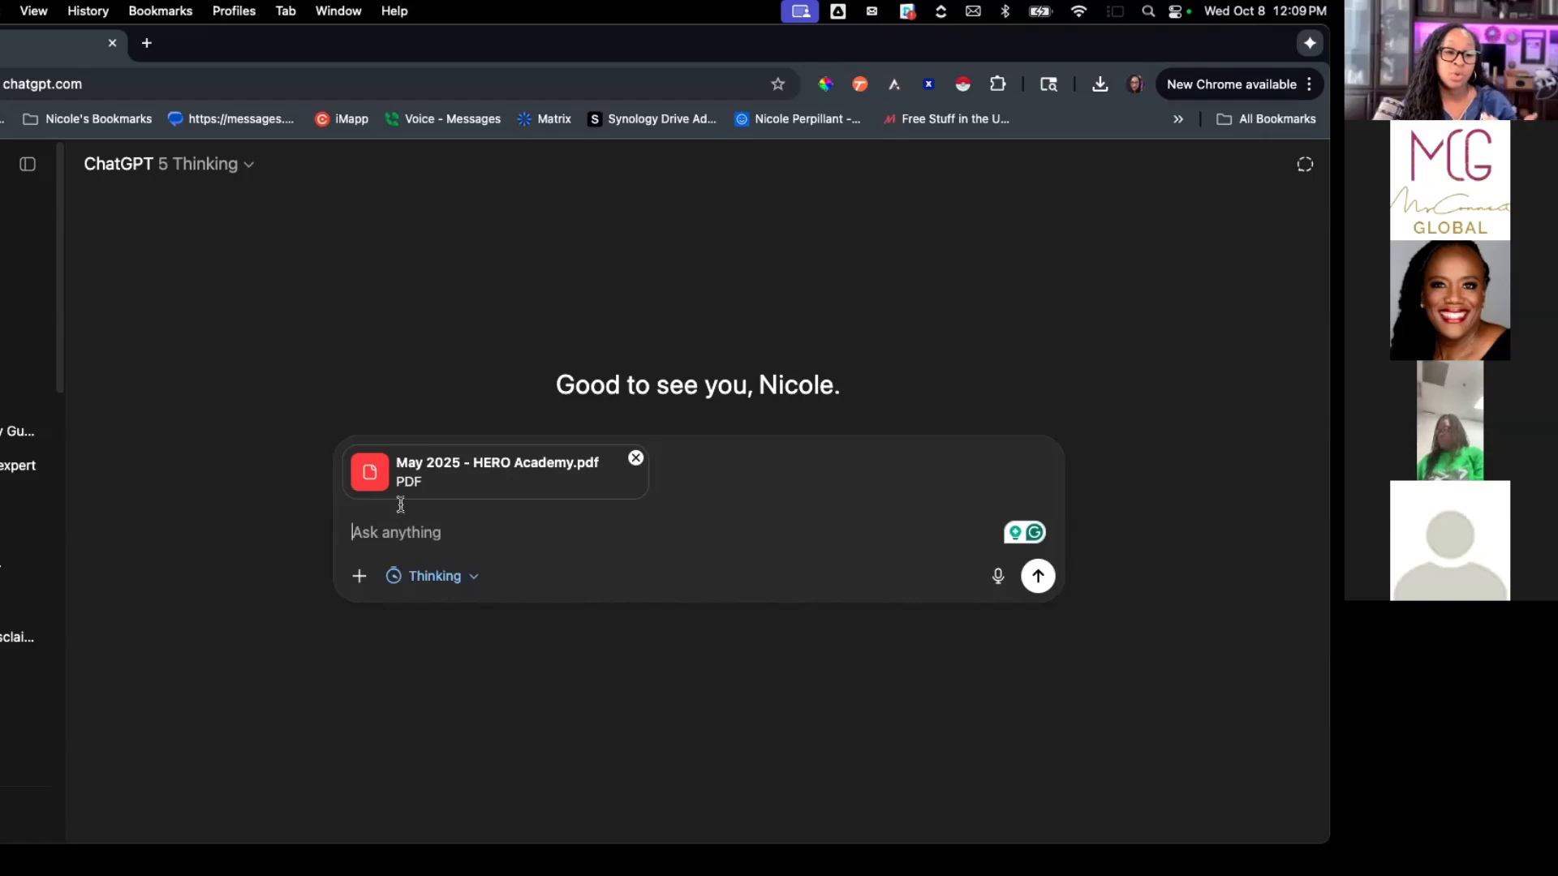
scroll(28, 486, "down", 5)
scroll(27, 393, "down", 2)
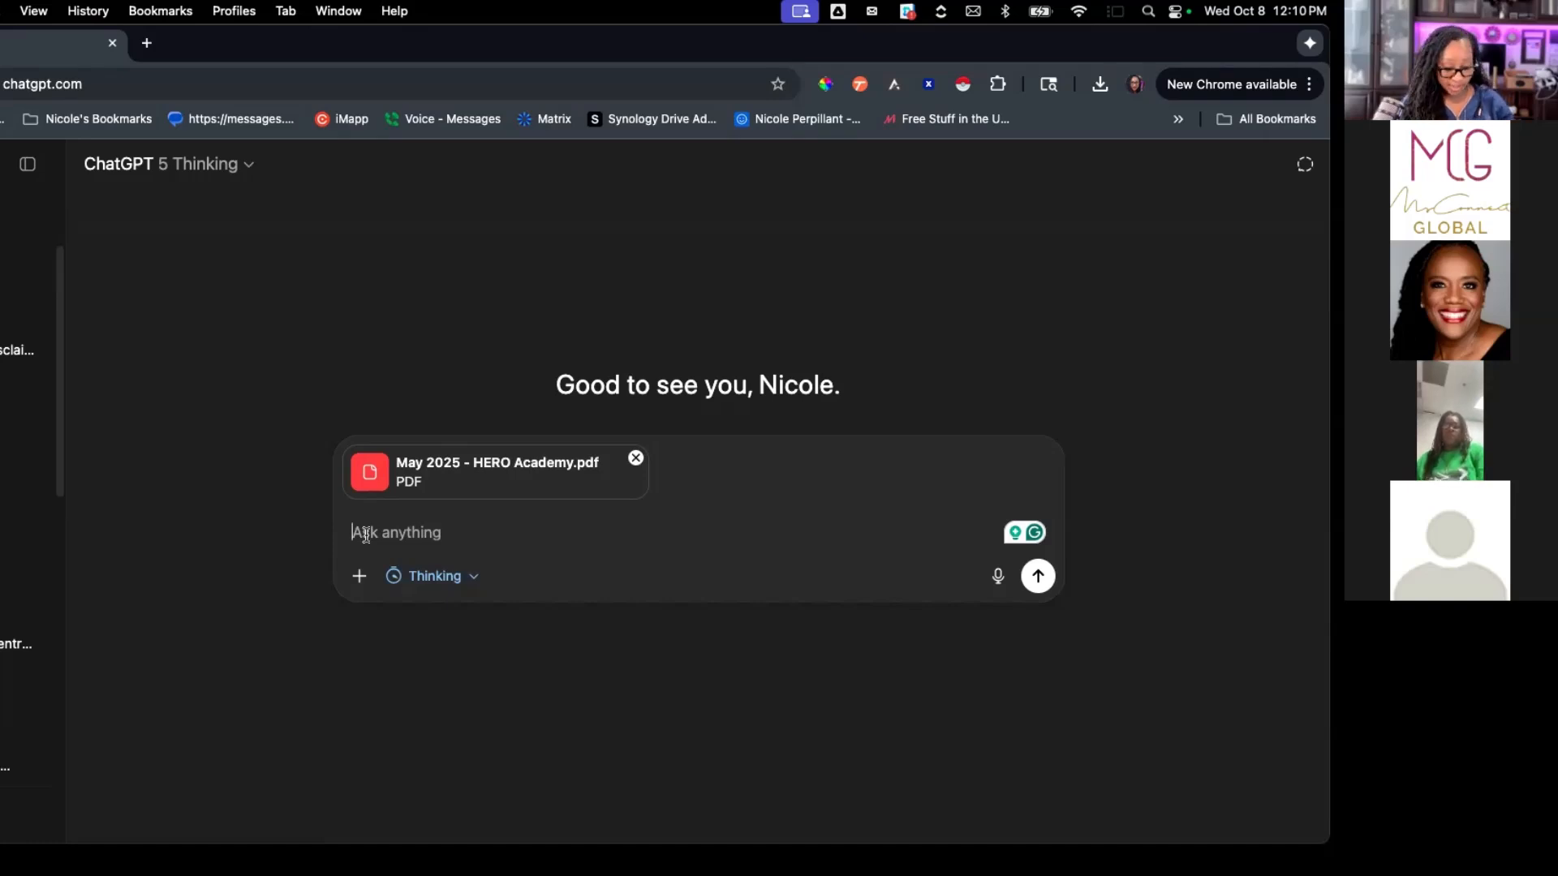
Step: Write the message "I want to create a quiz using canva ai - craft a prompt for me that would create a 5 question quiz around mindset for solopreneurs"
type("I want ")
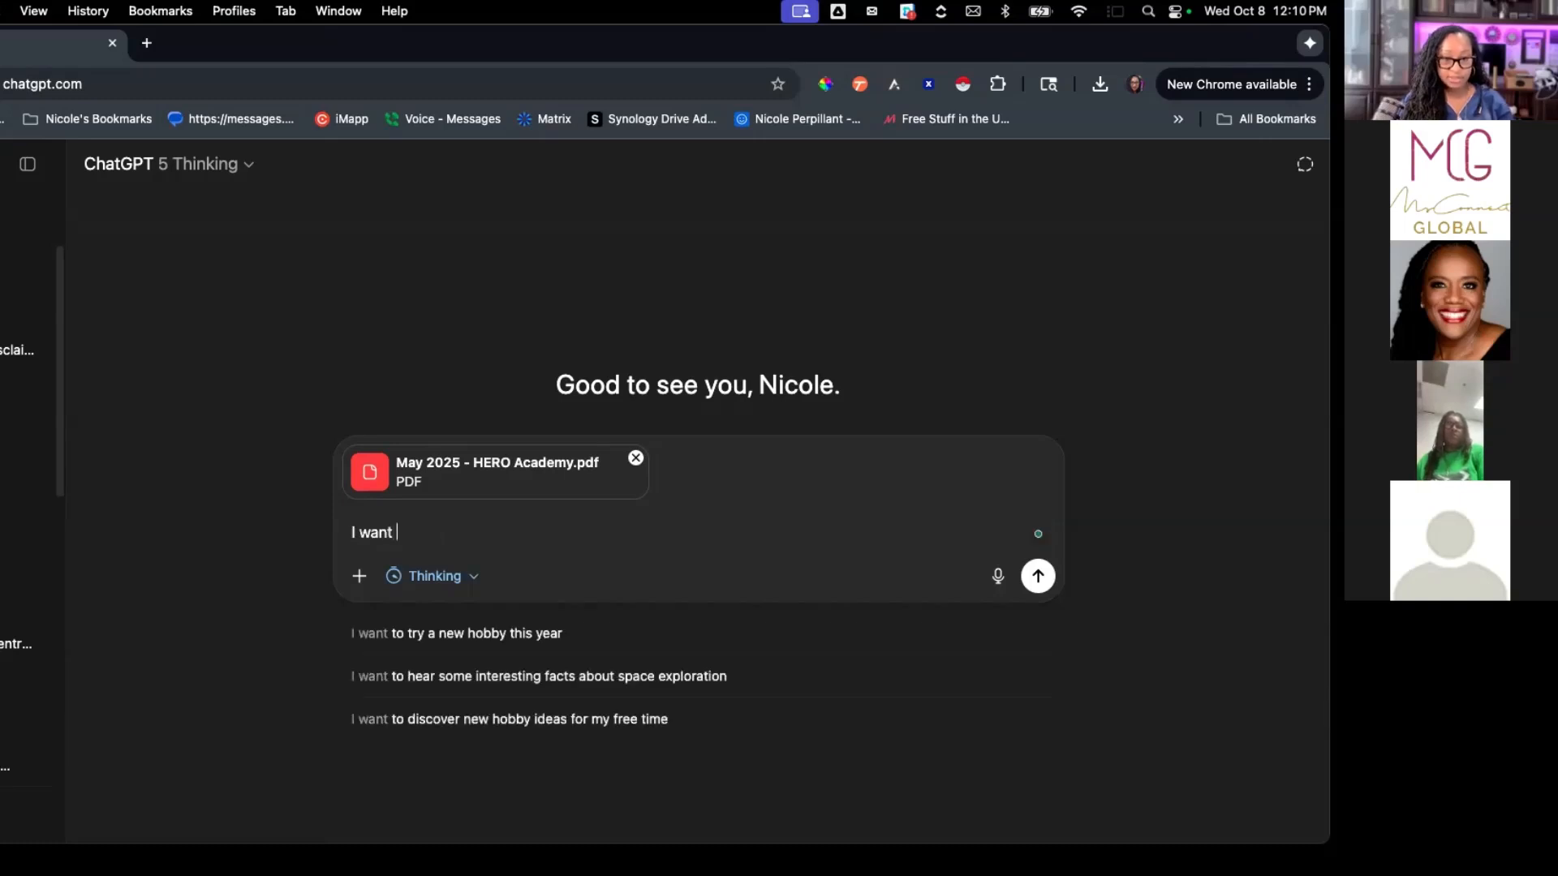
type("to create a qu")
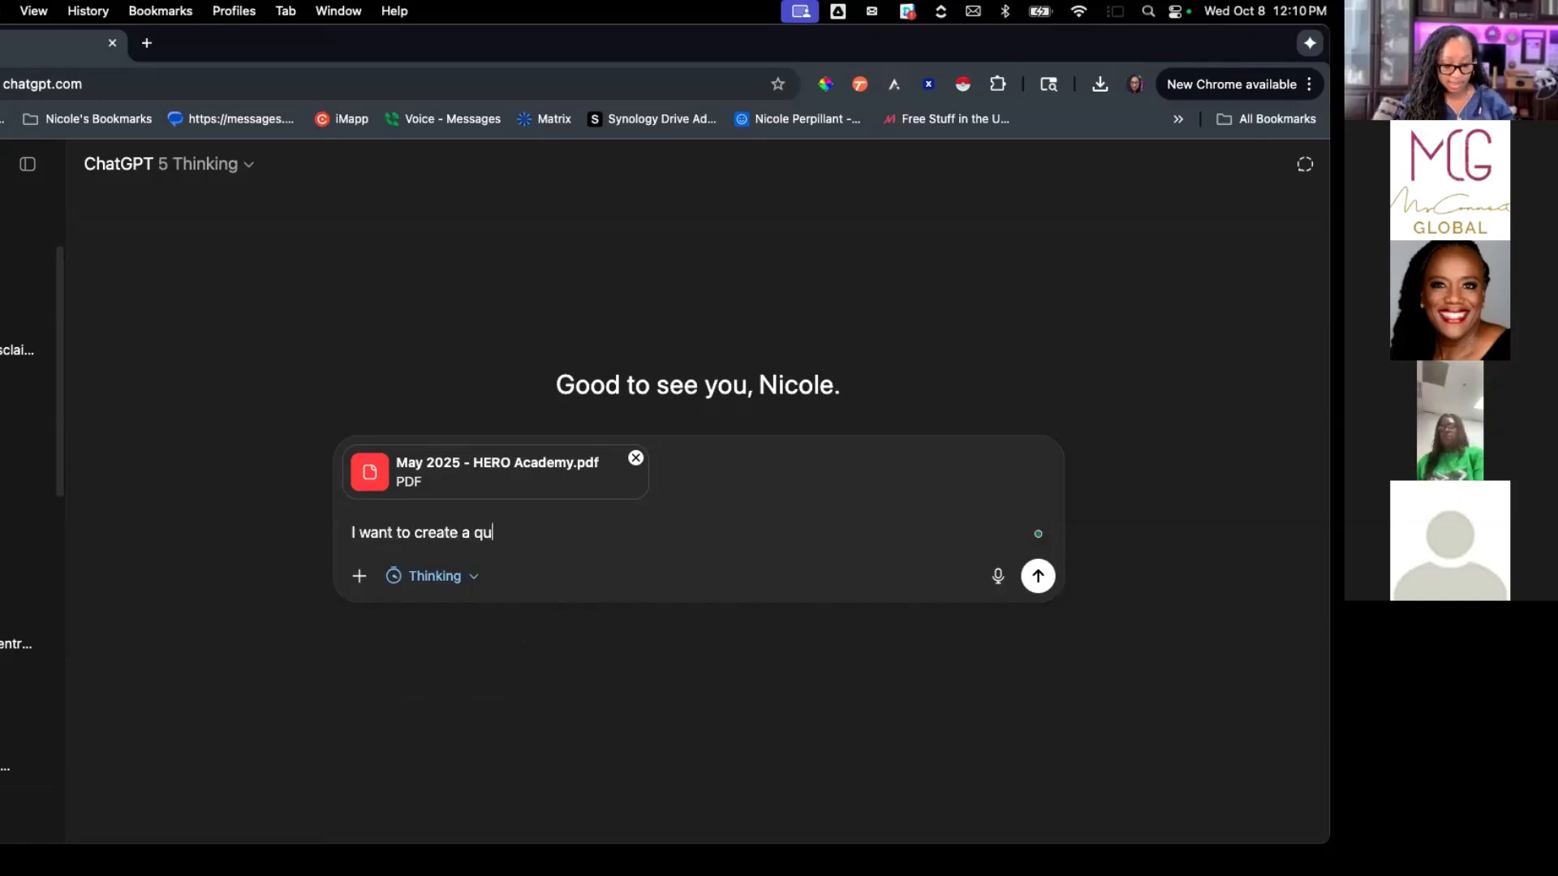
type("iz using can")
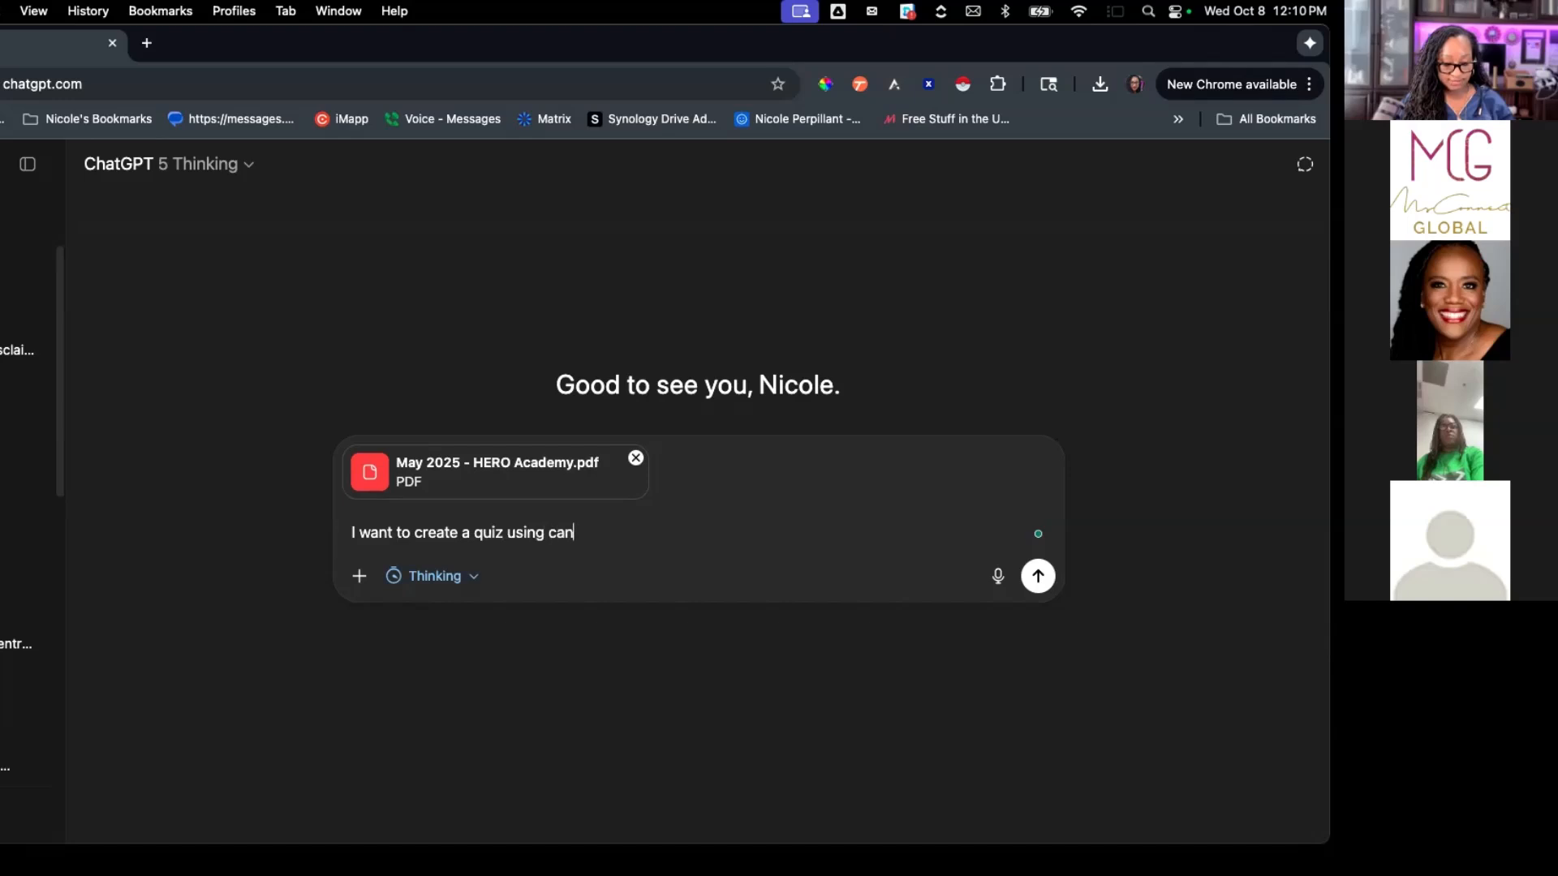
type("va ai - cra")
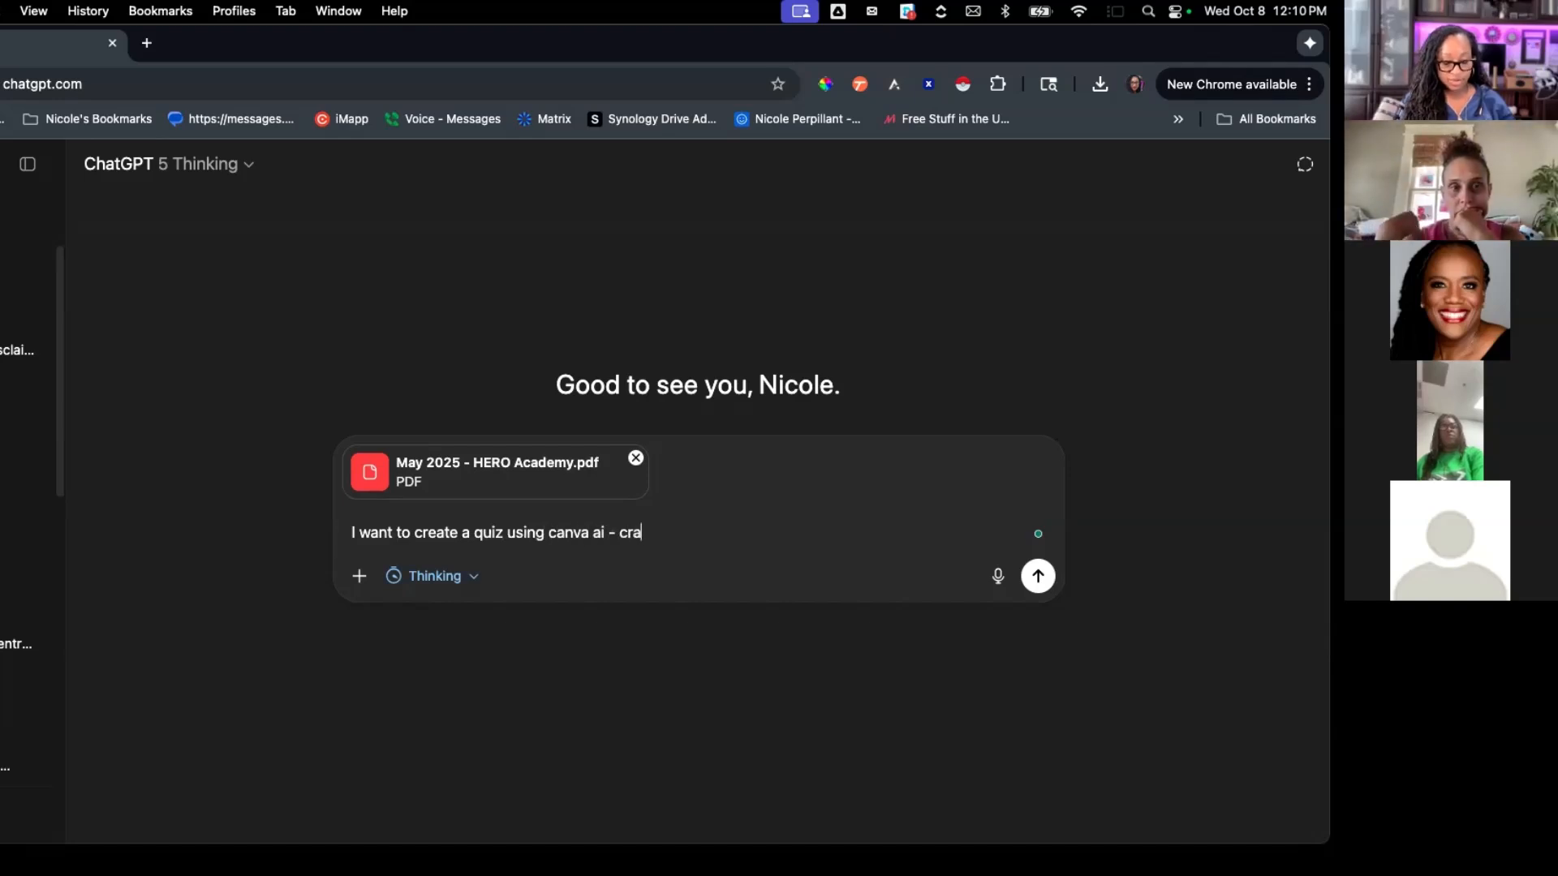
type("ft a prompt for")
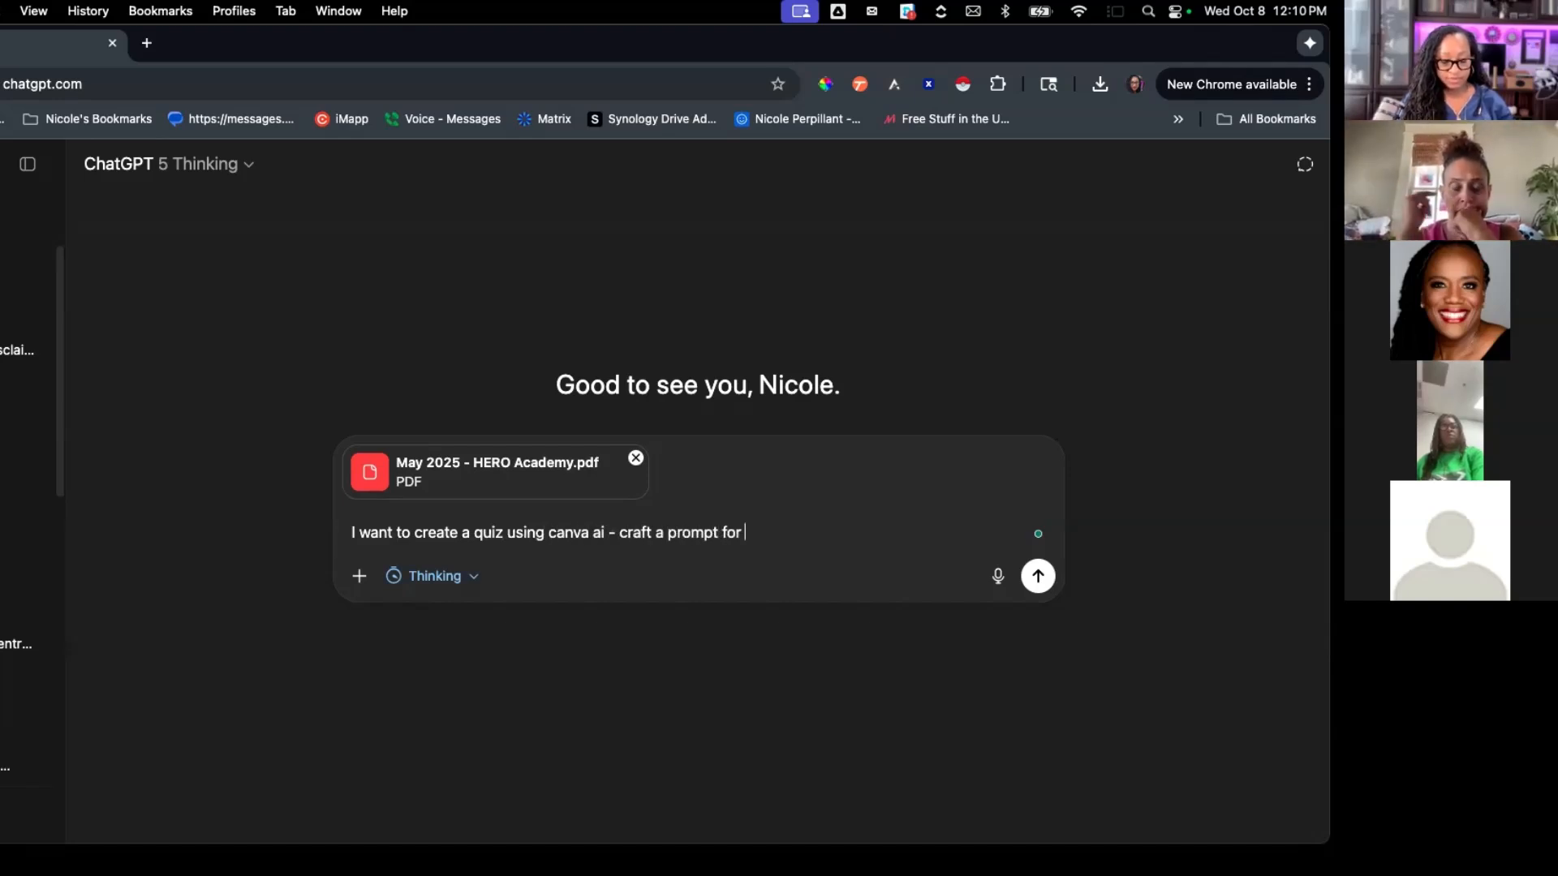
type(" me that wou")
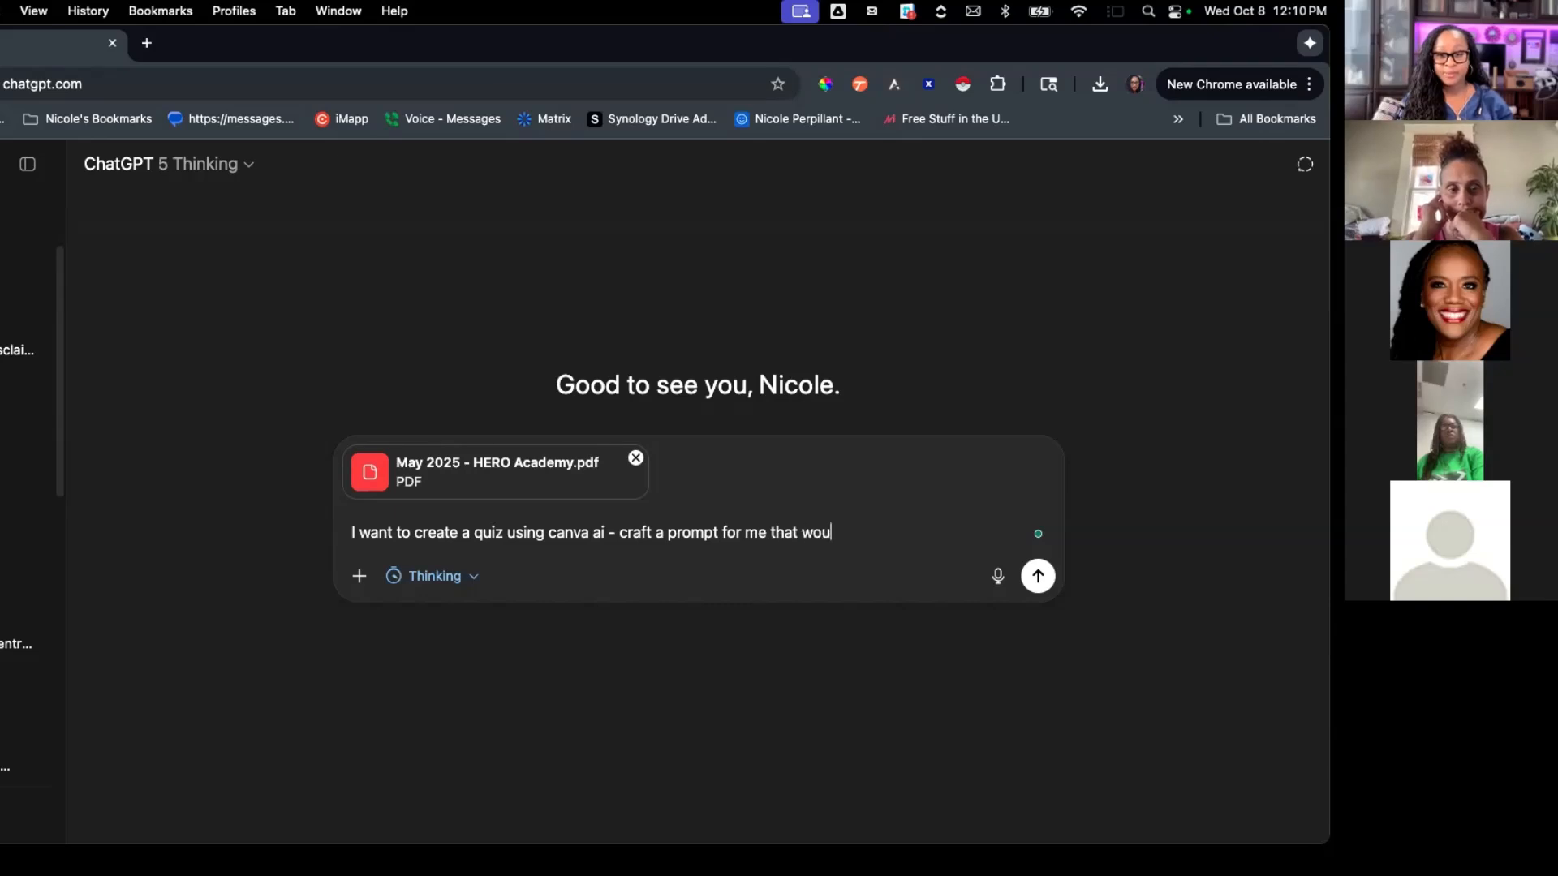
type("ld cre")
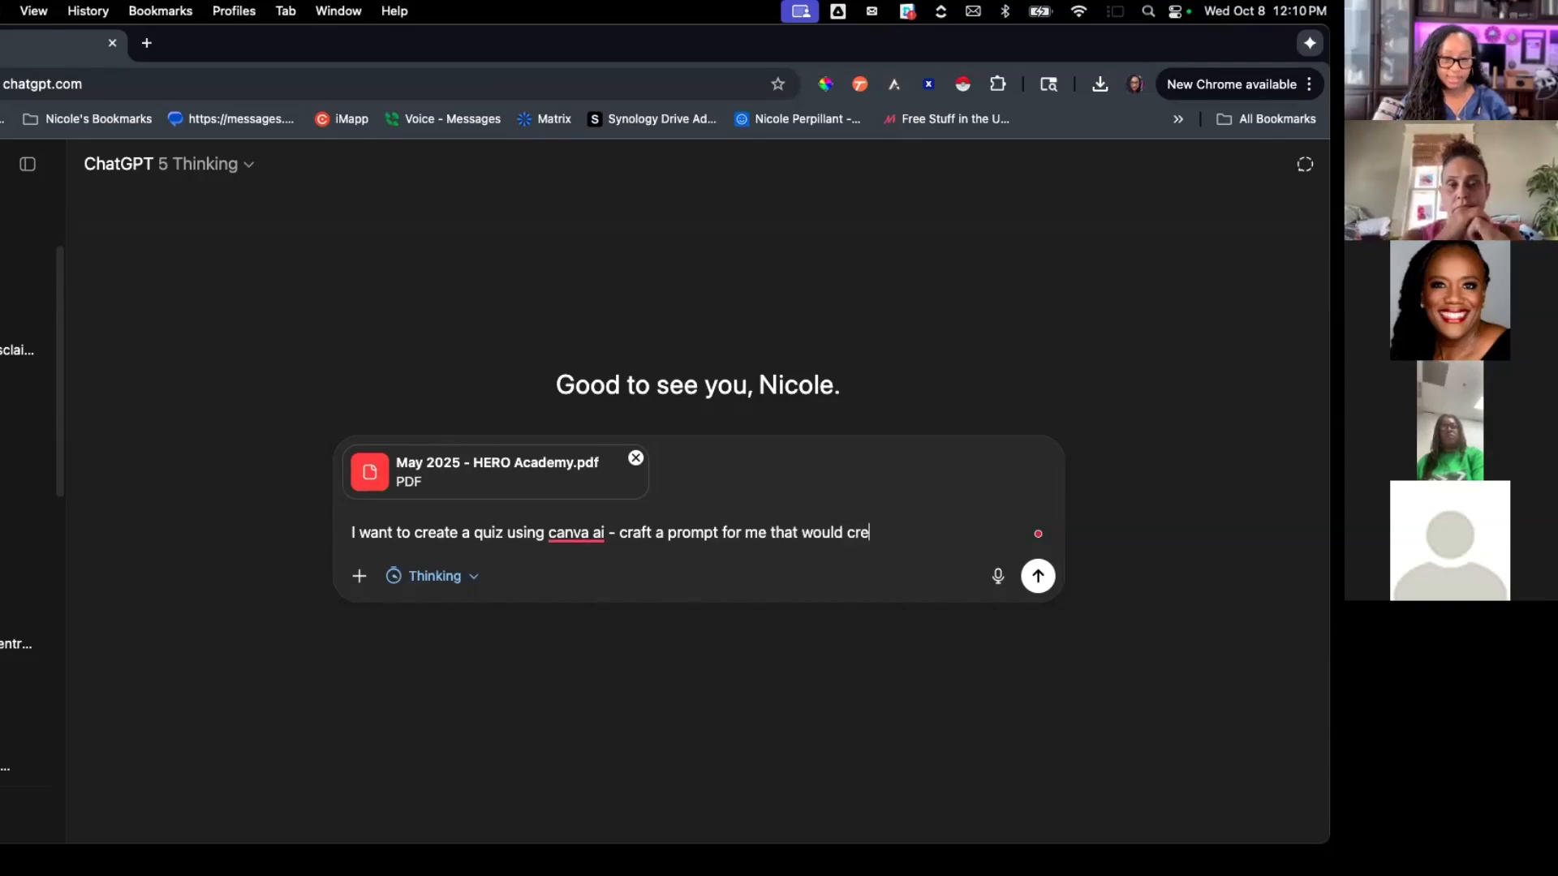
type("ate a 5 ")
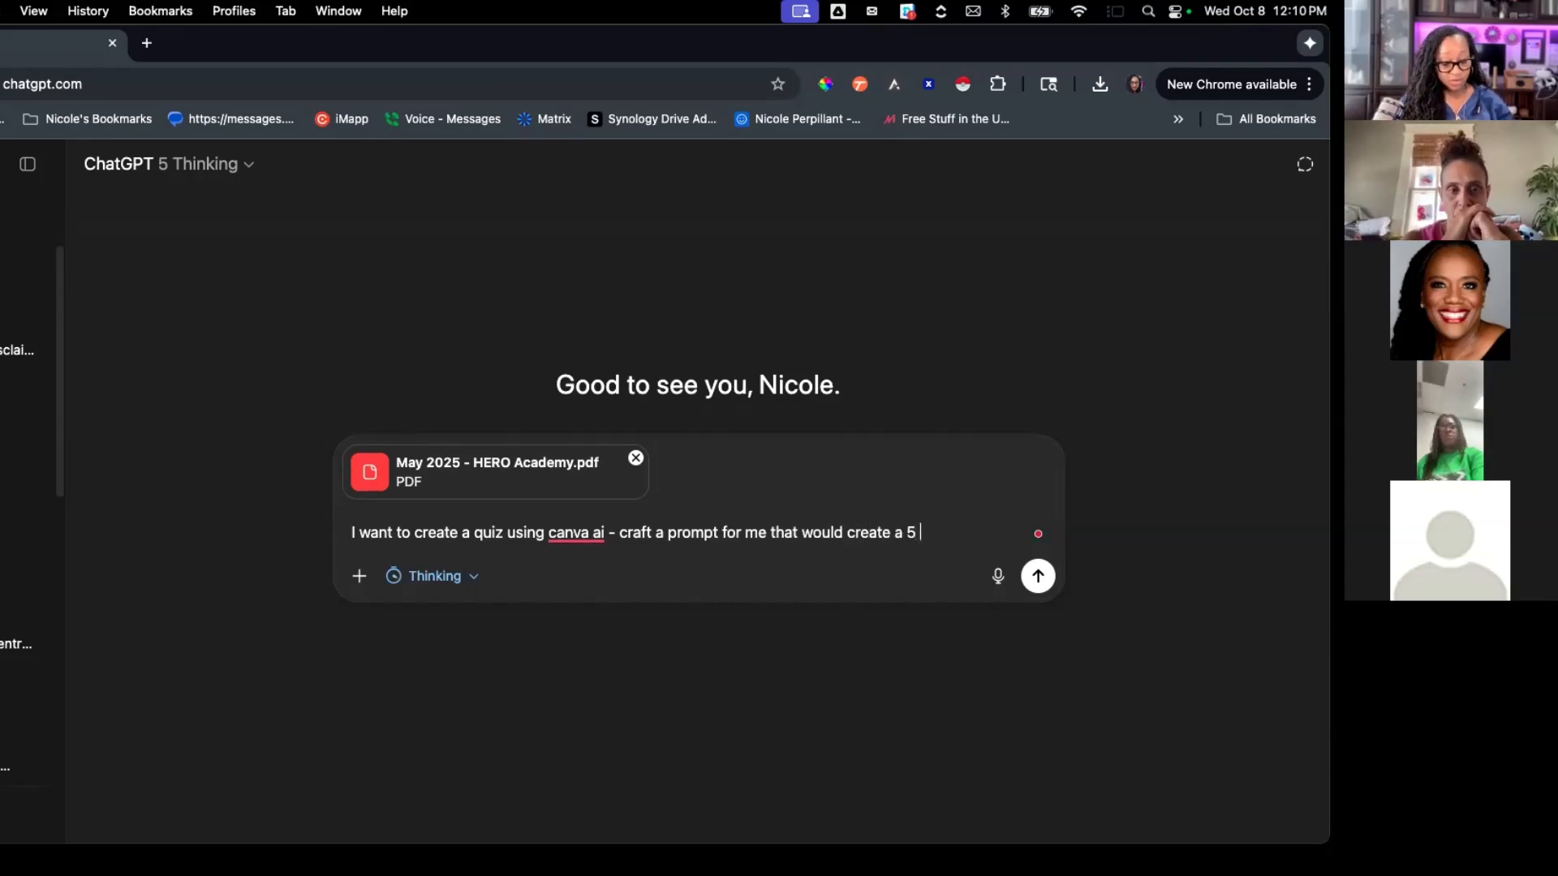
type("question quiz")
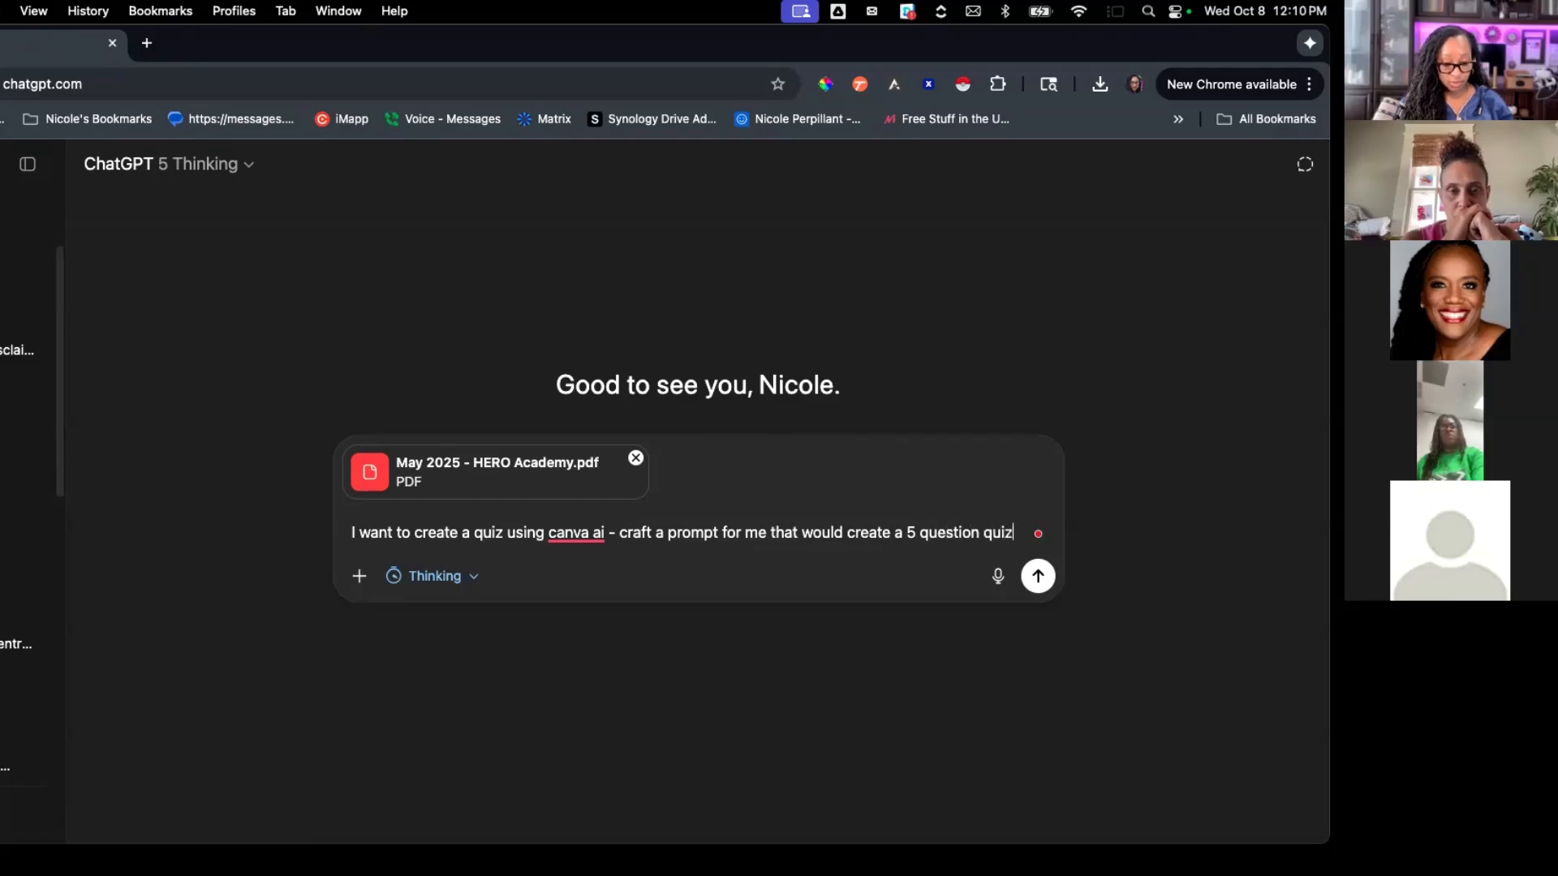
type(" around mins")
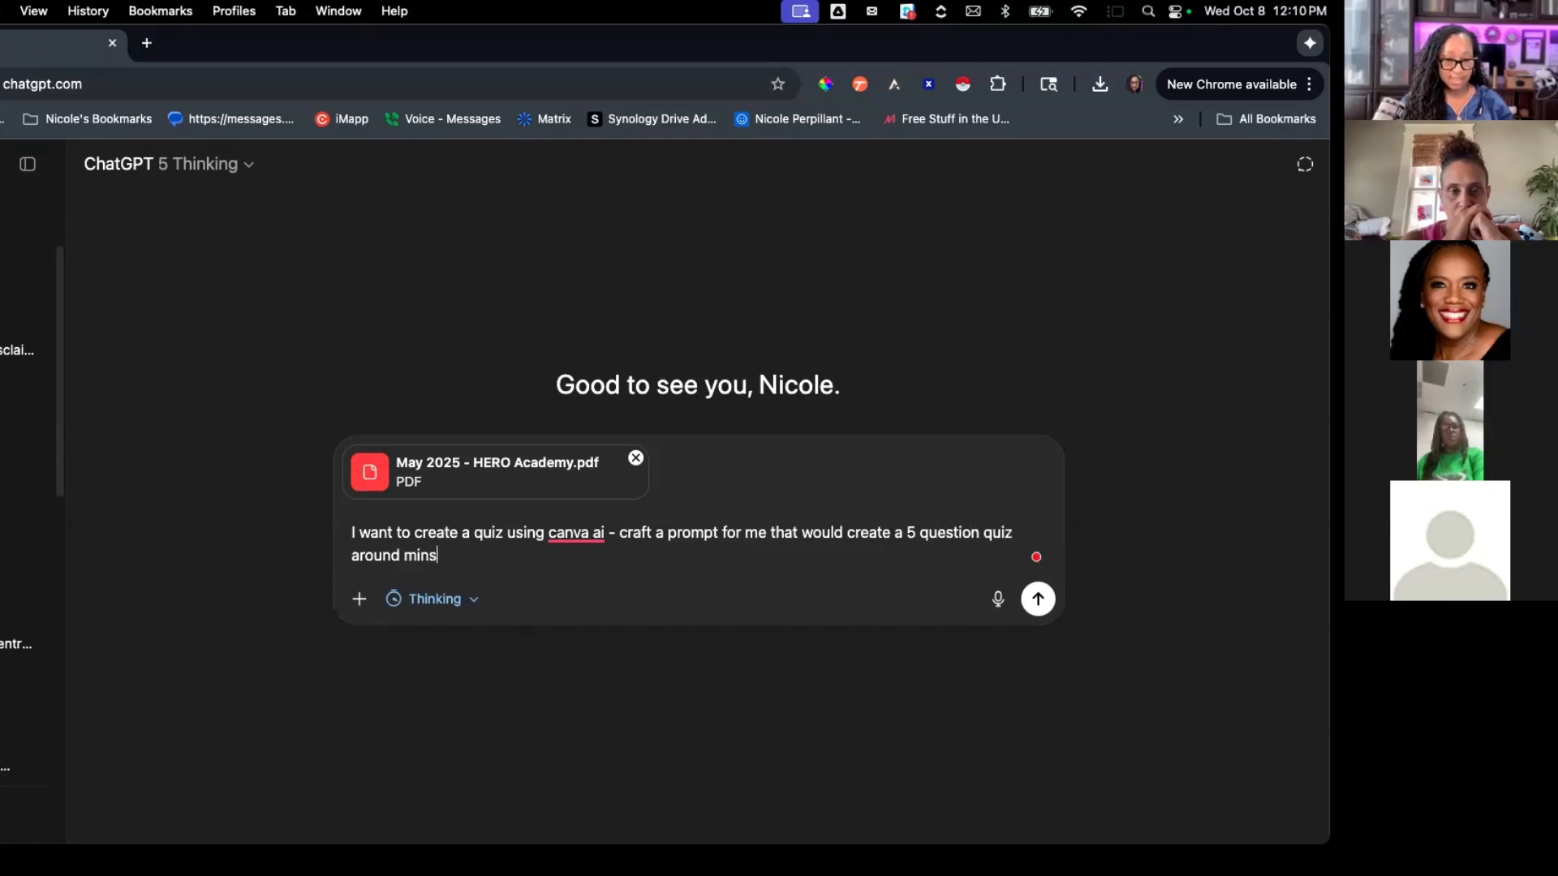
key("BackSpace")
type("deset for solopreneurs")
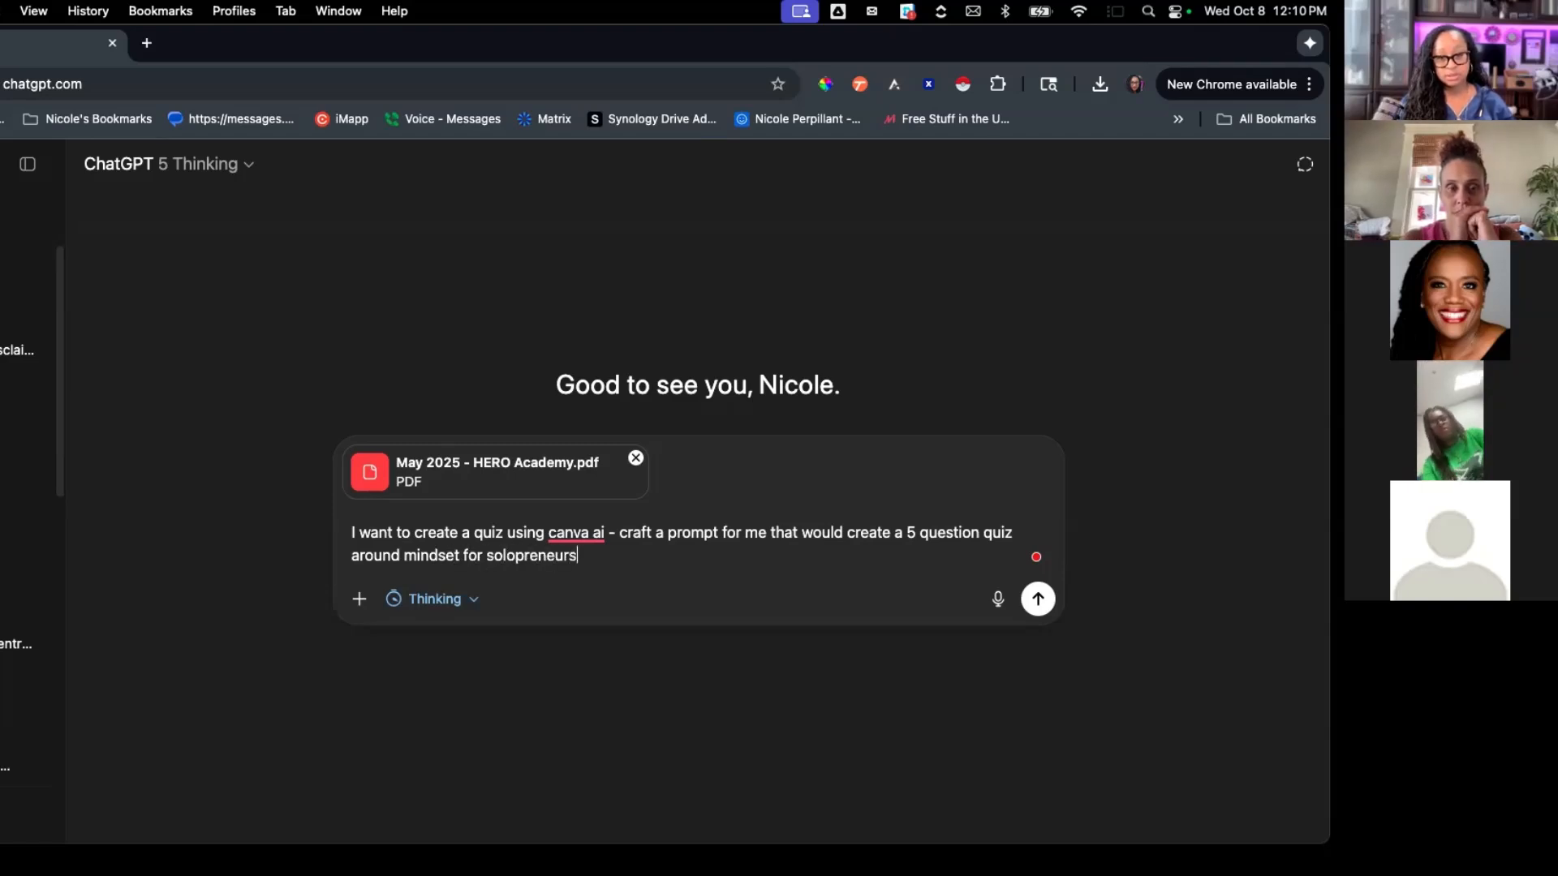
Step: Add the sentence "Come up with 5 witty, funny, but direct to the pain point questions and a ranking system." to the message
type(".  Come u")
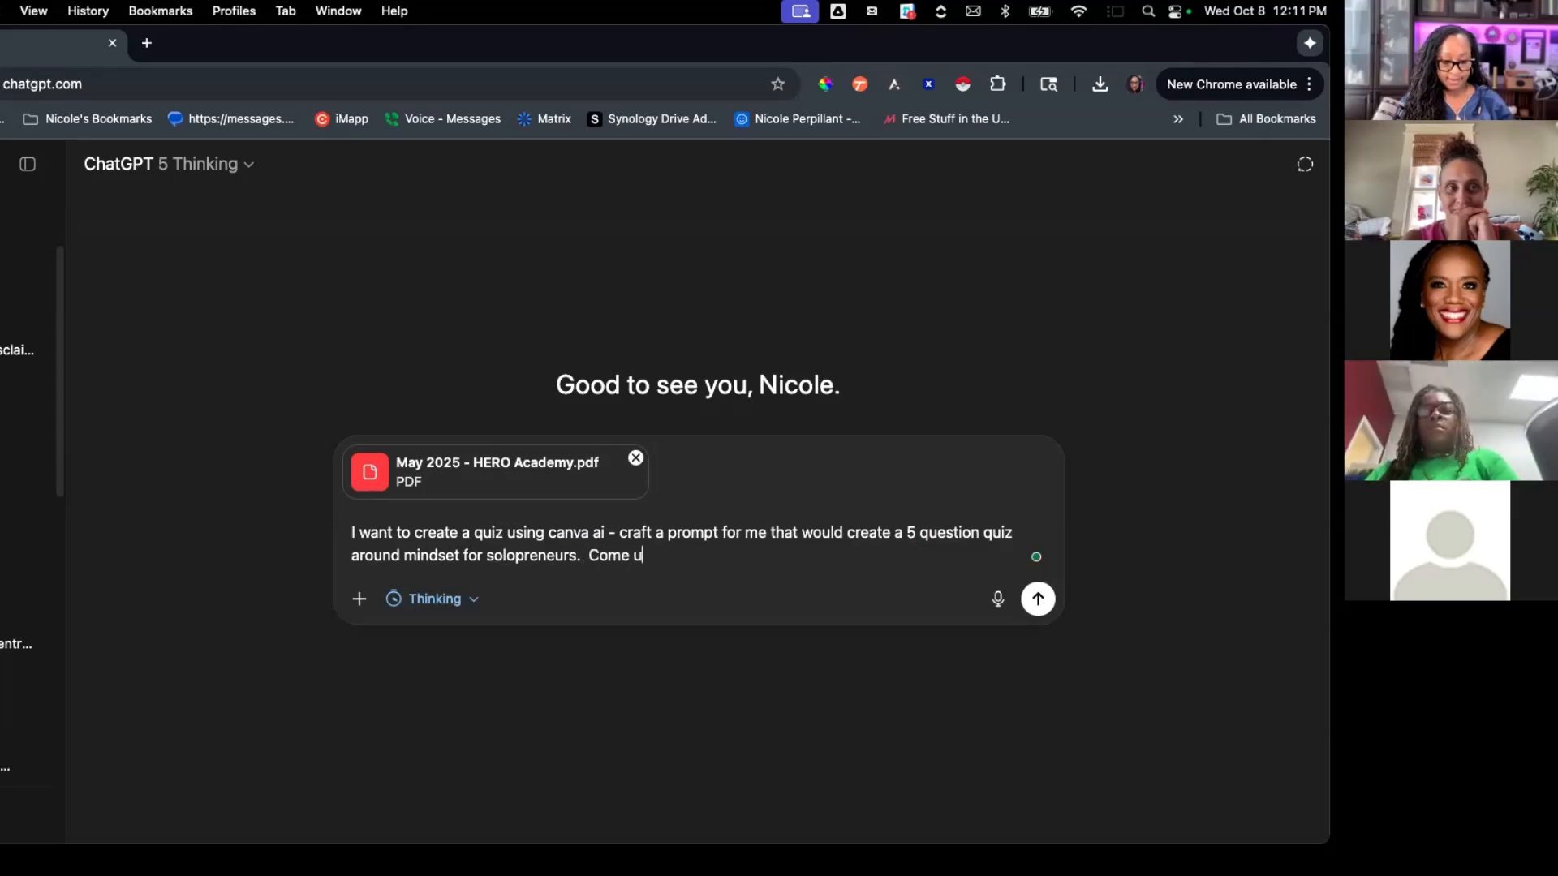
type("p with 5 witty")
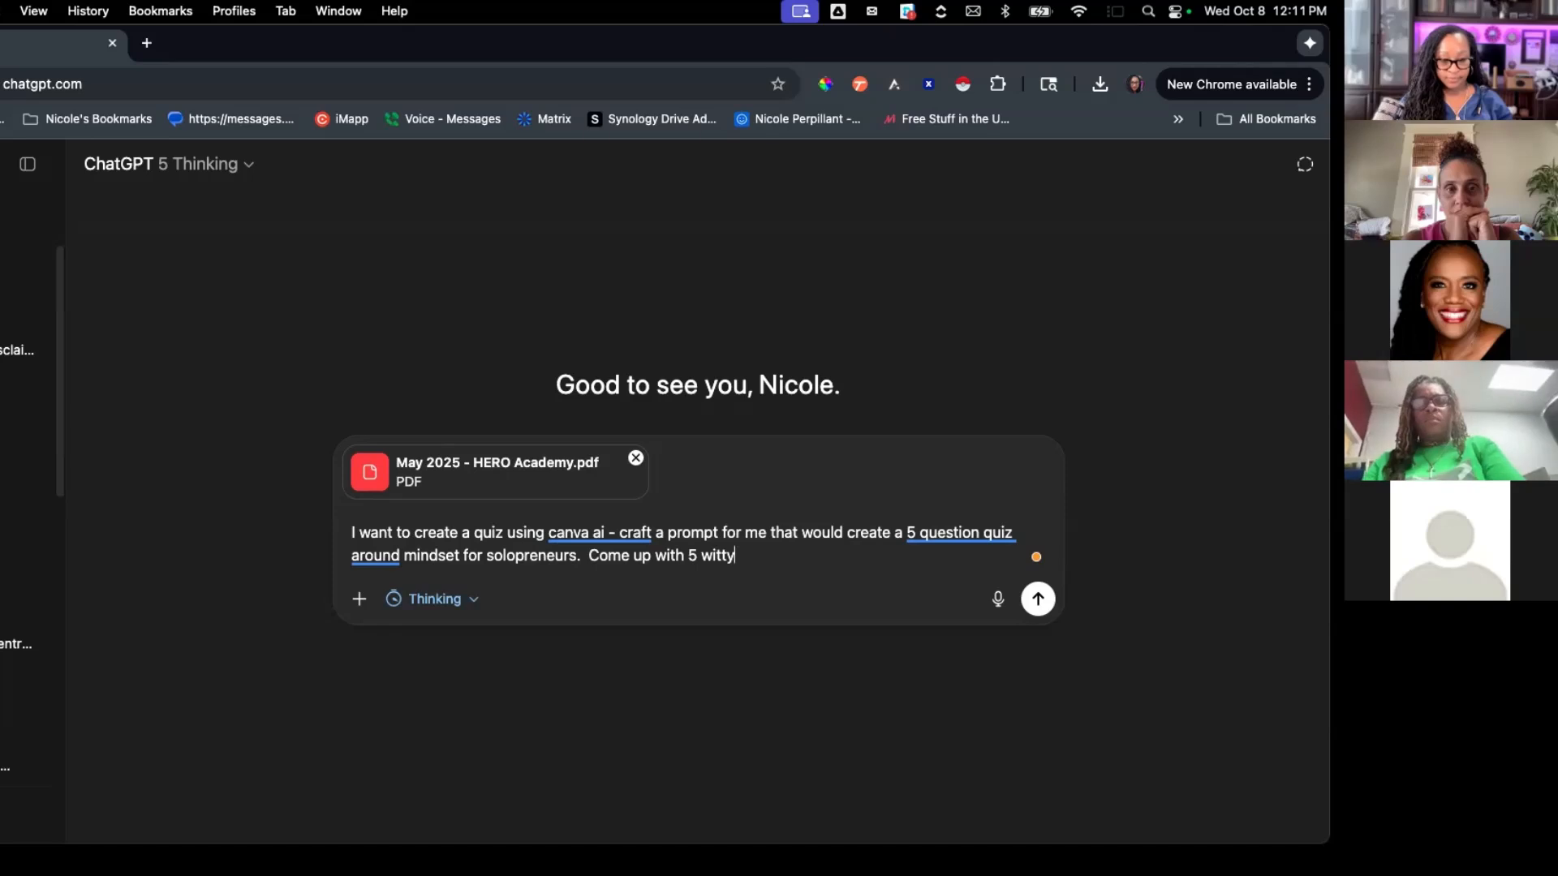
type(", funny, but direc")
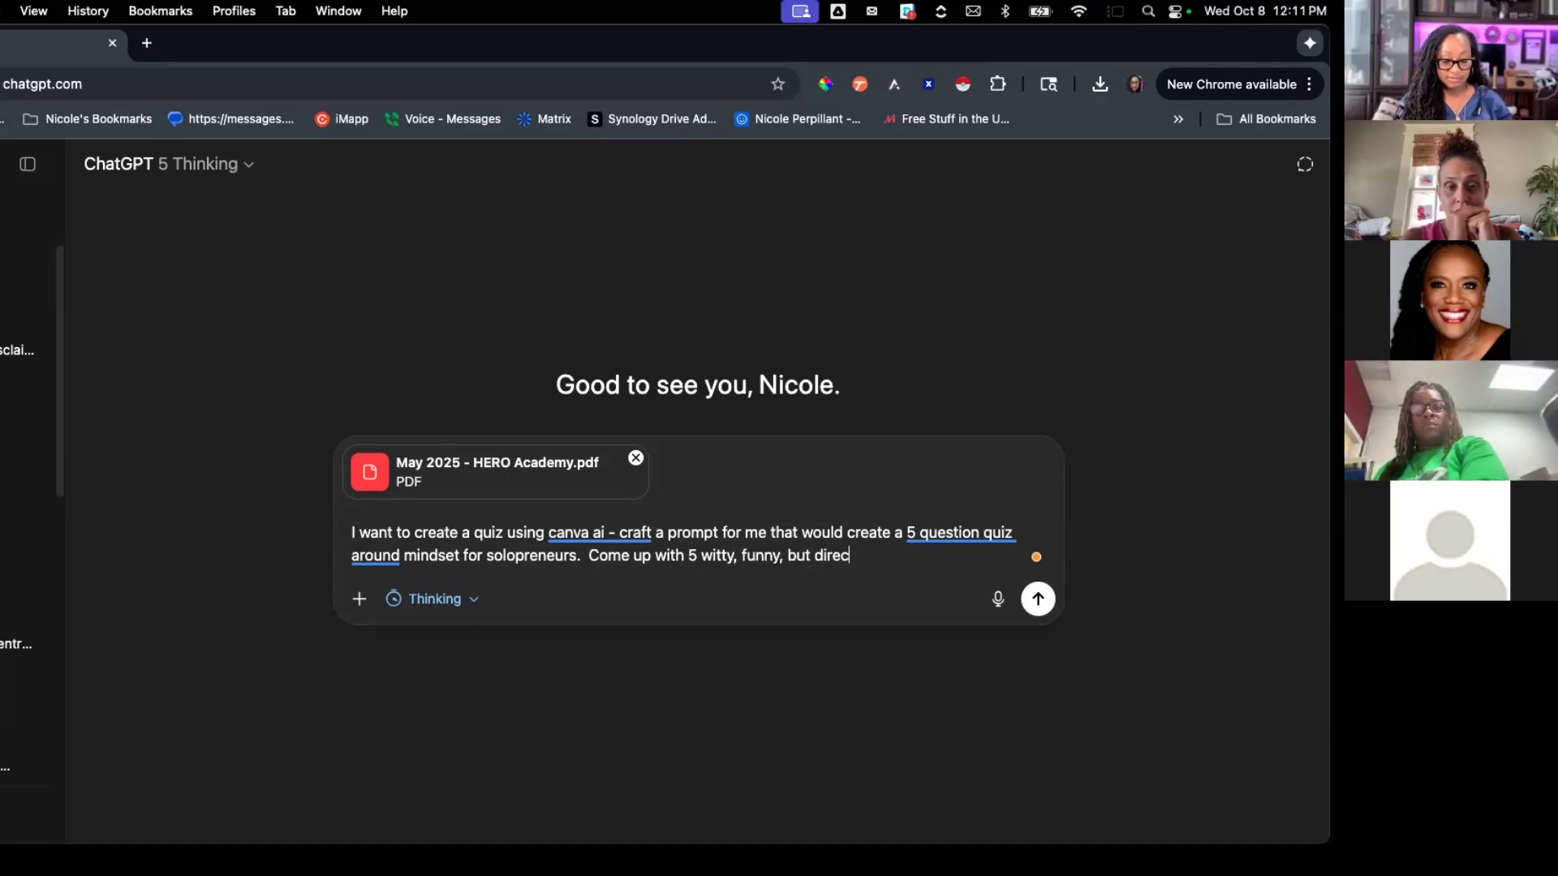
type("t to the p")
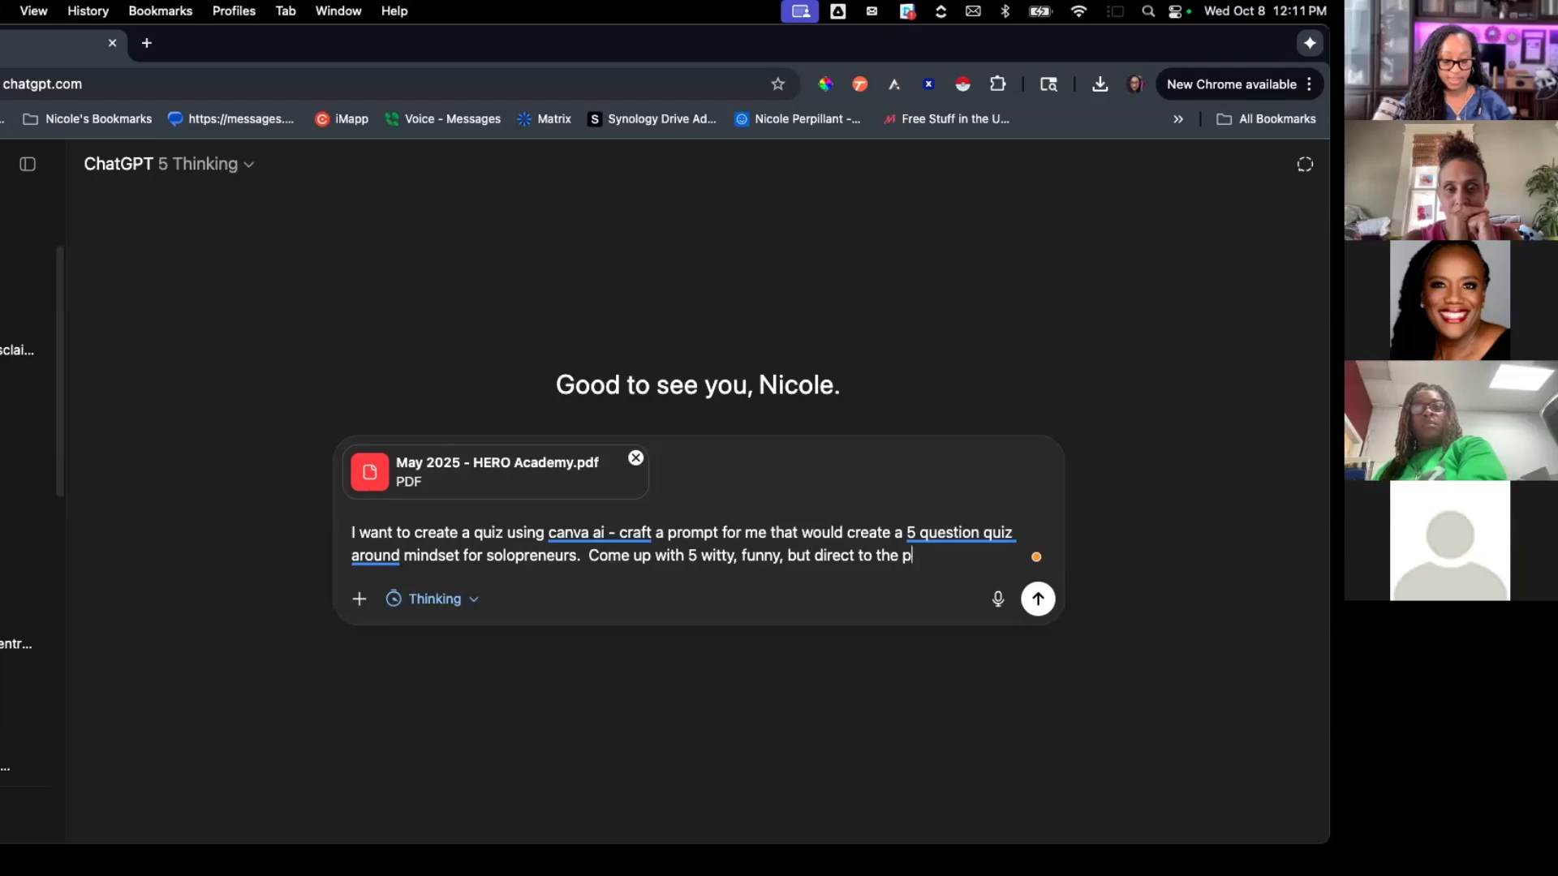
type("ain point ques")
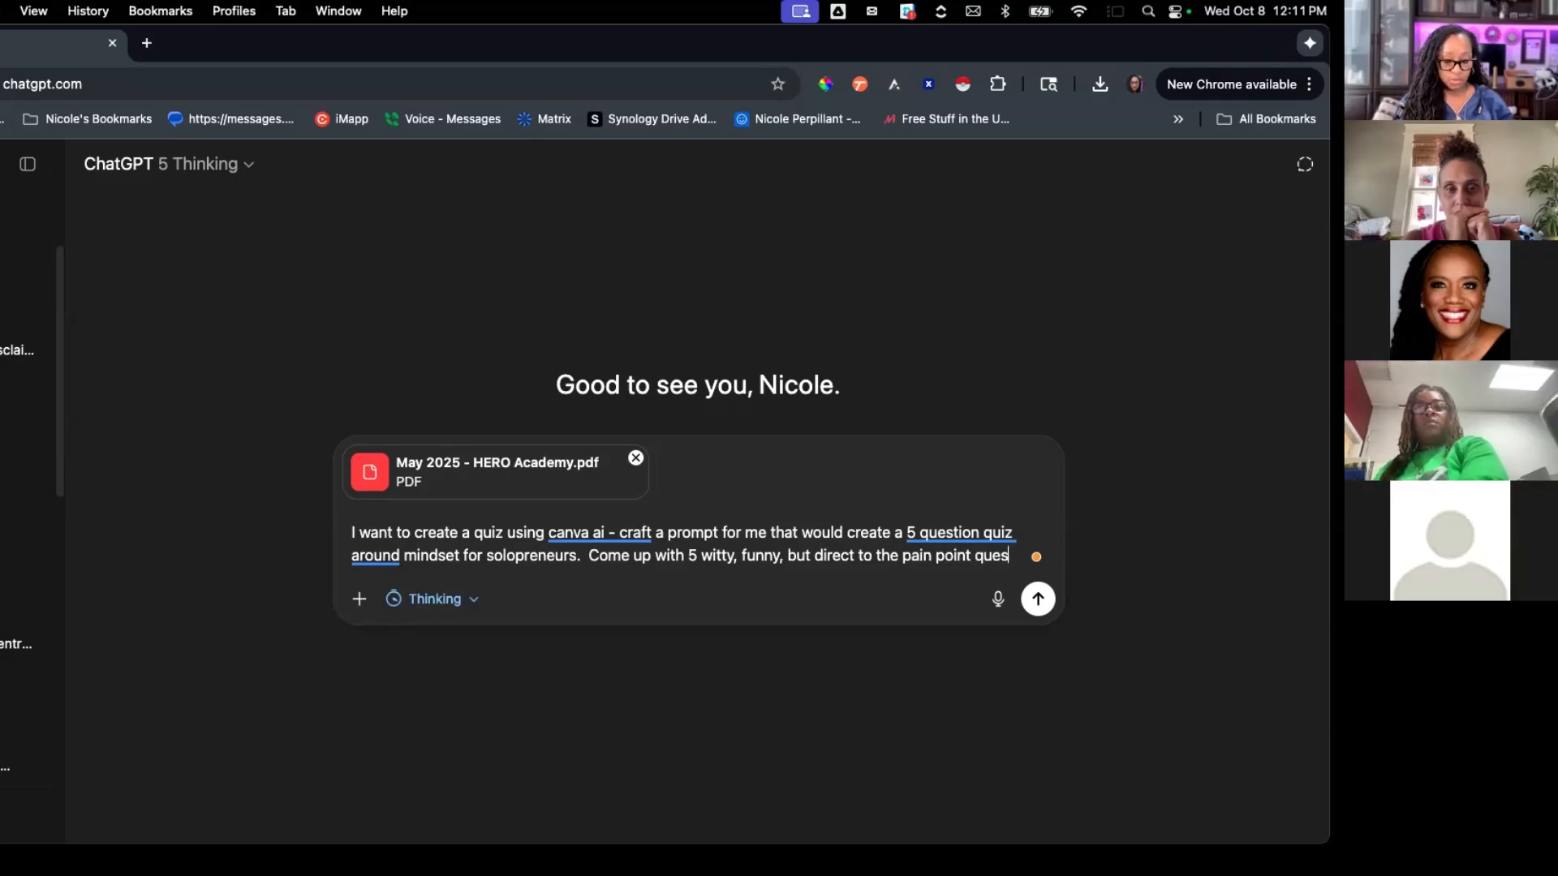
type("tions and a ranking system. qf")
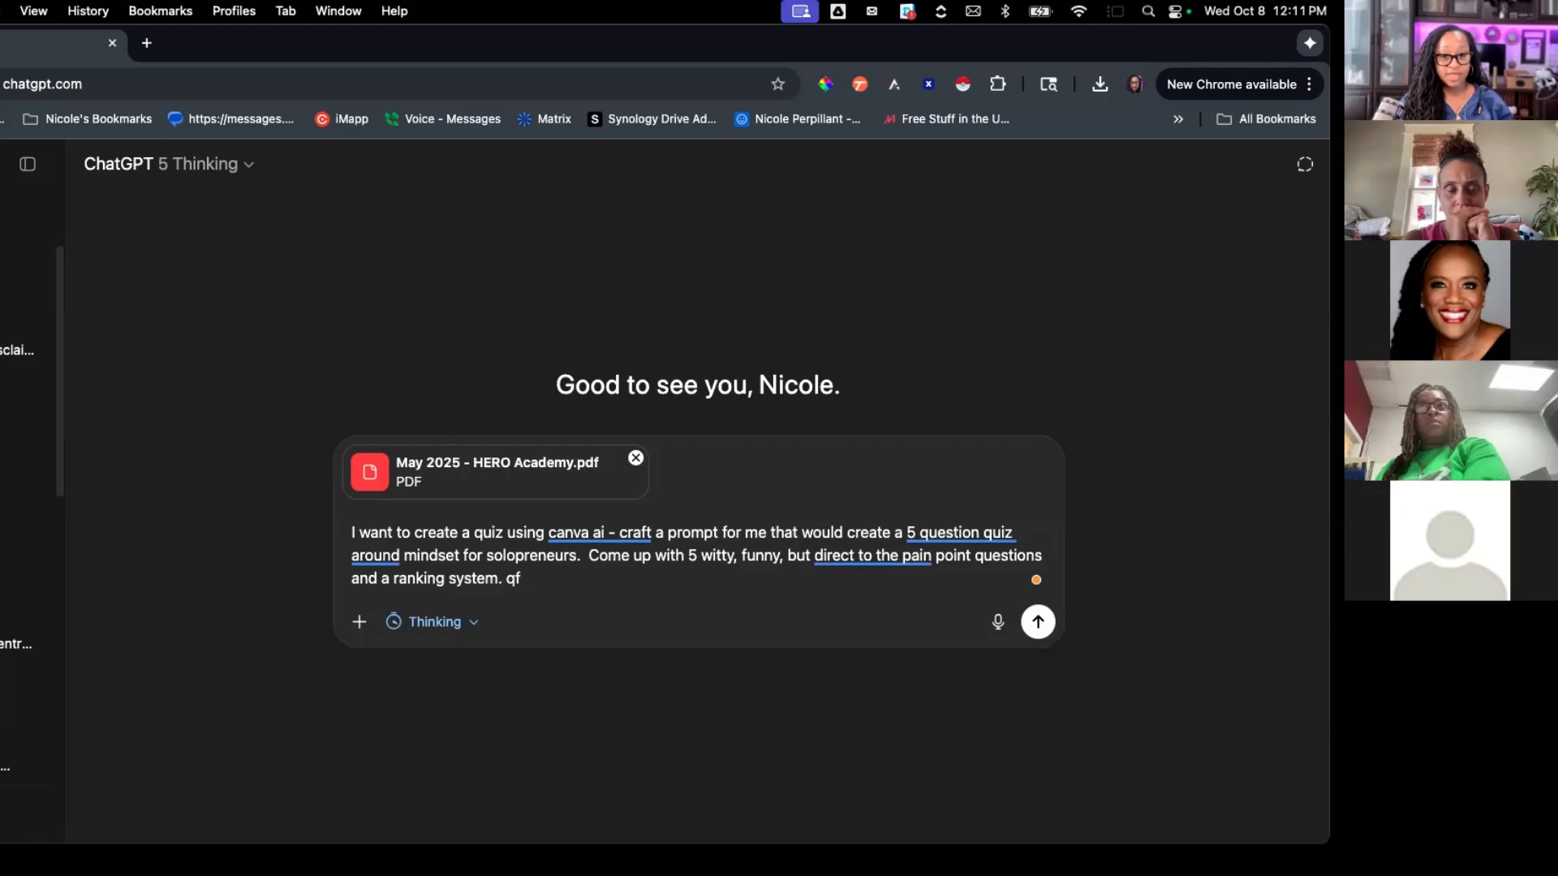
key("BackSpace")
key("BackSpace")
Step: Finish the message with "after you create the quiz, create the prompt for canva ai" and send it
type("after you cr")
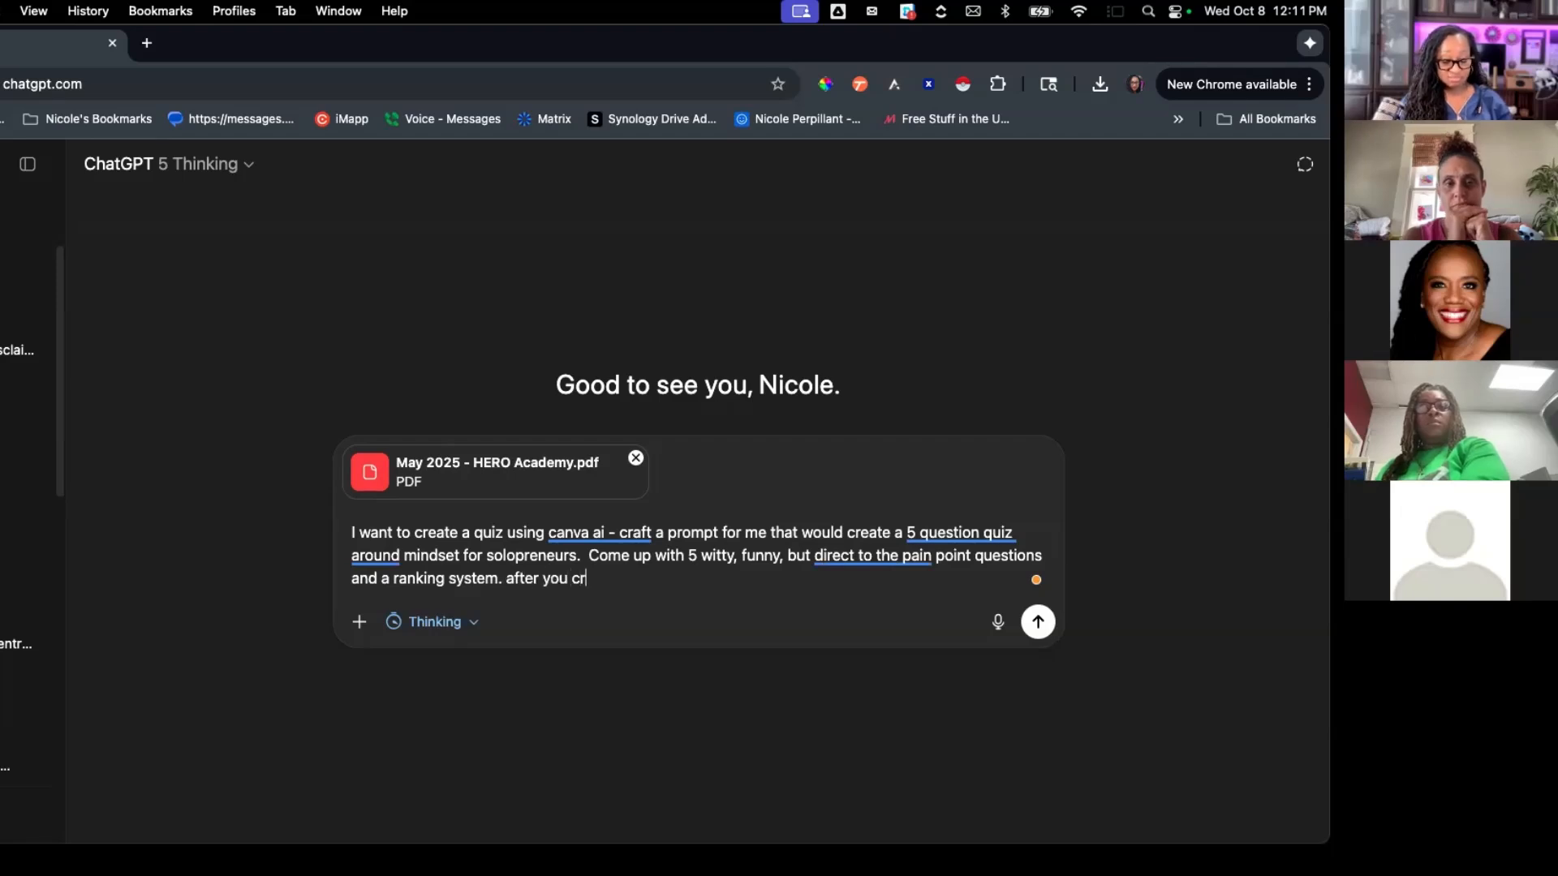
type("eate the qu")
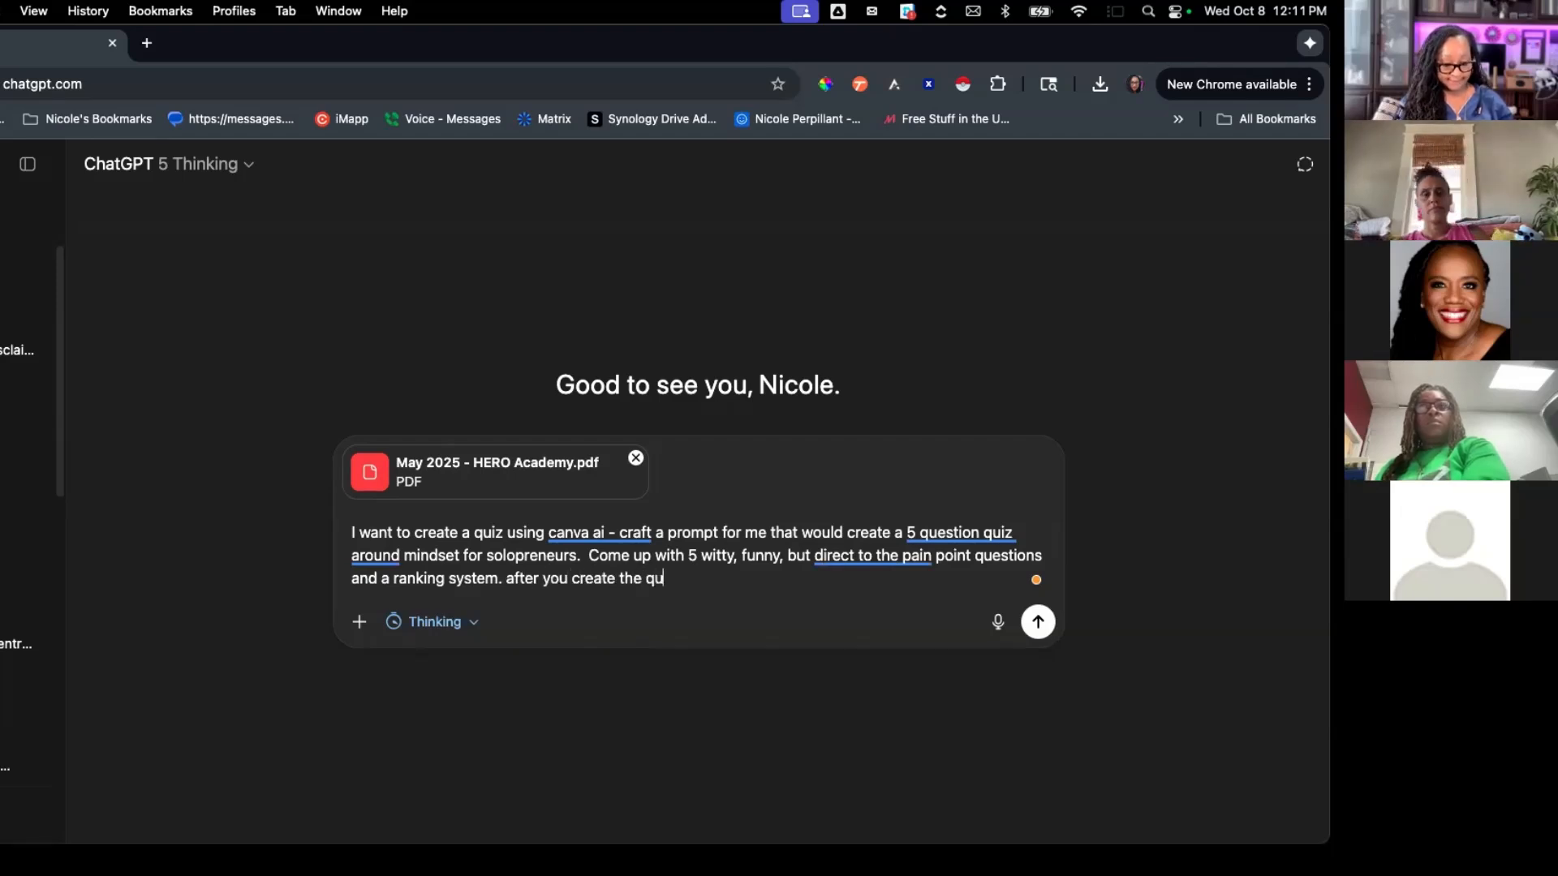
type("iz, create t")
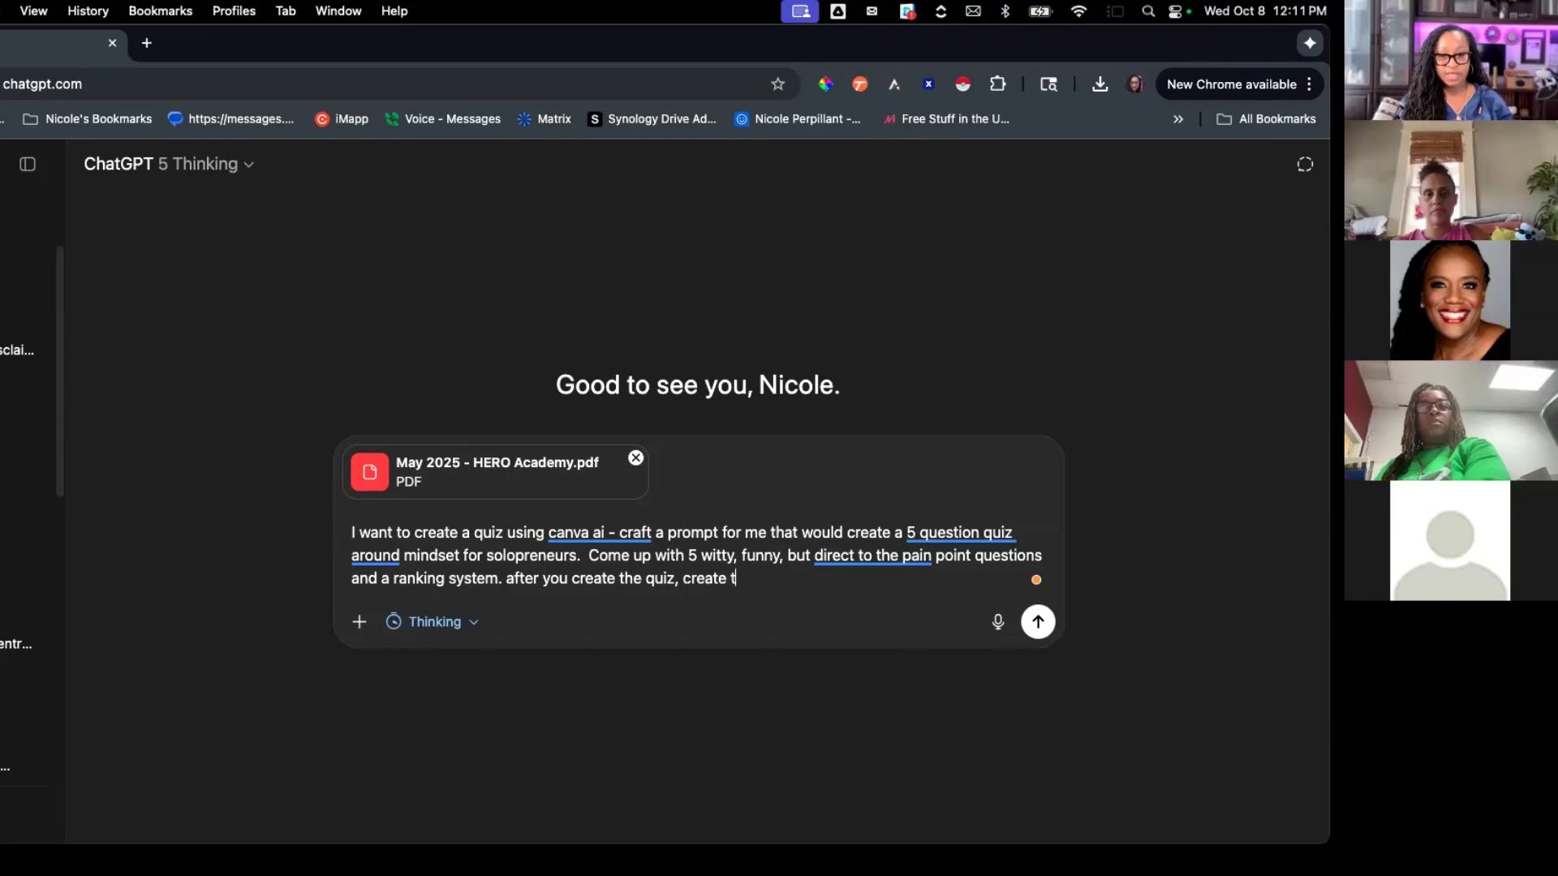
type("he prompt for ")
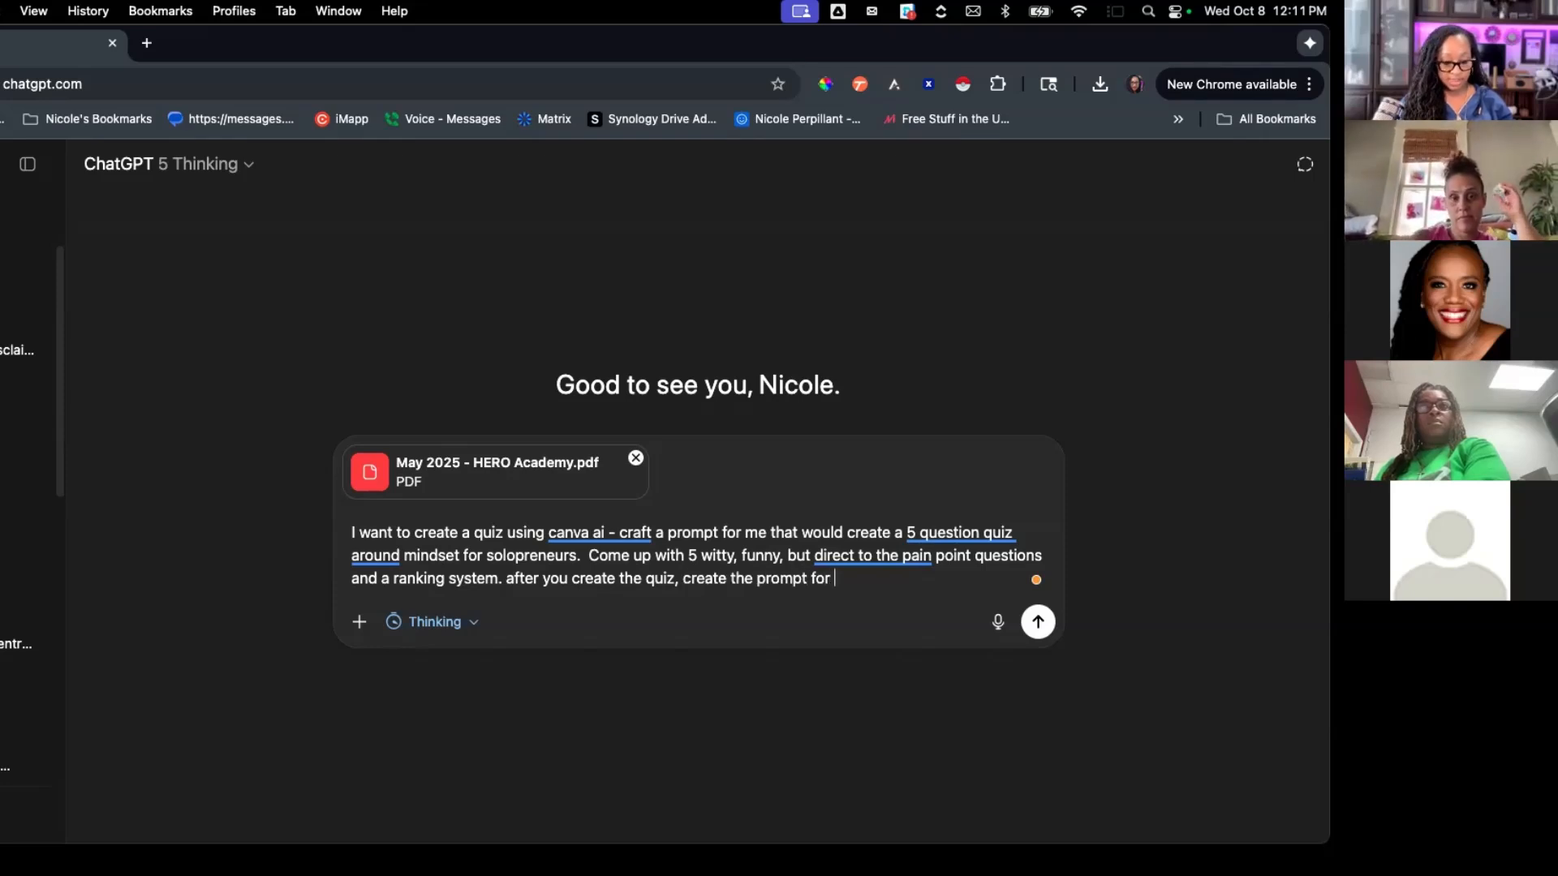
type("canva ai")
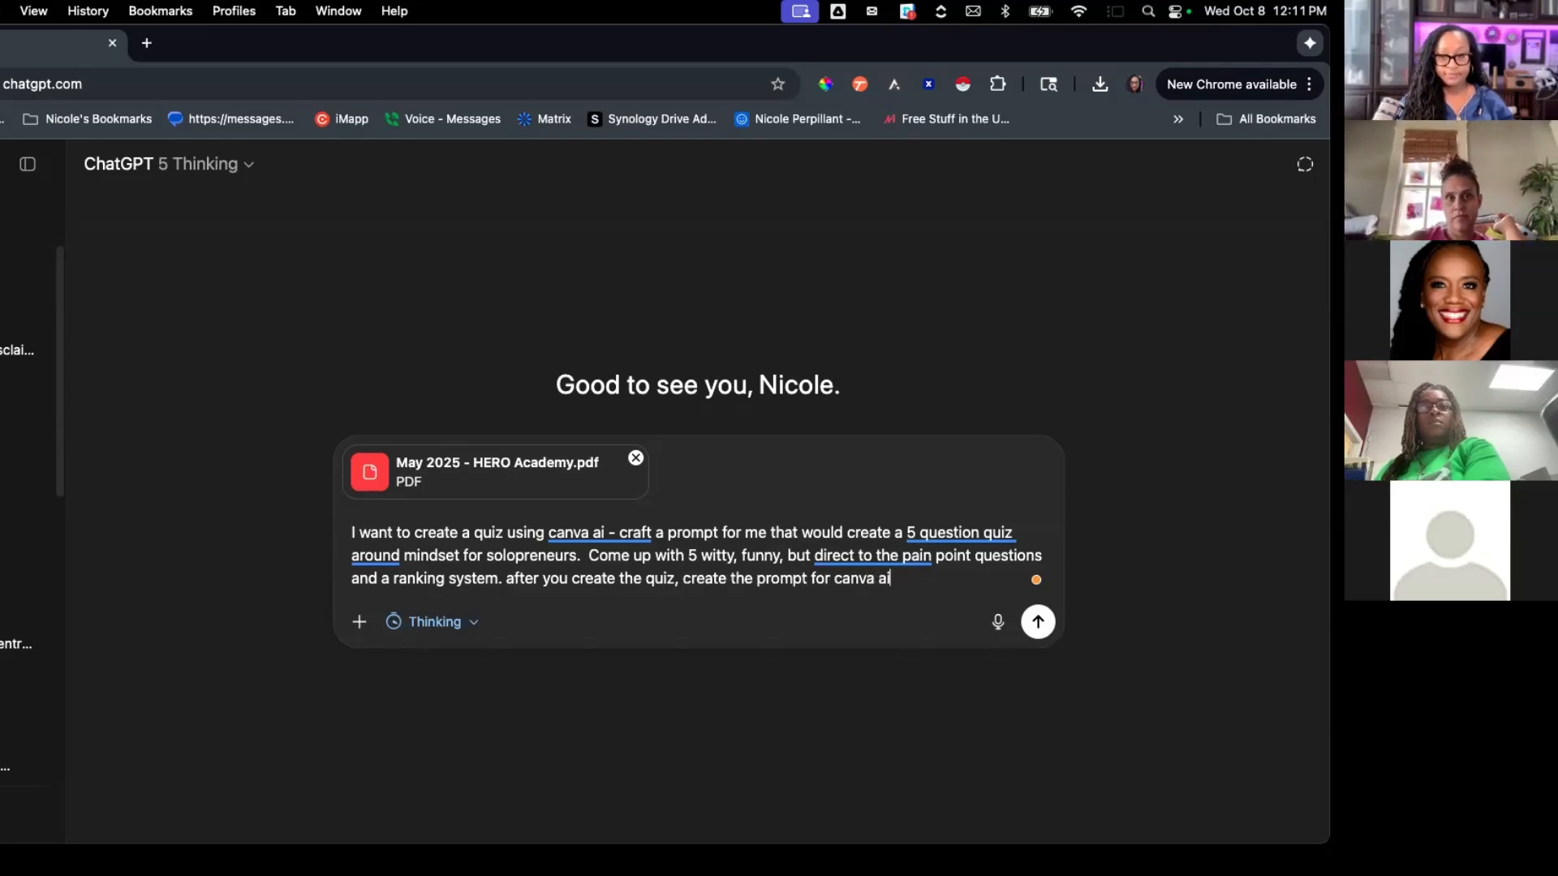
key("Return")
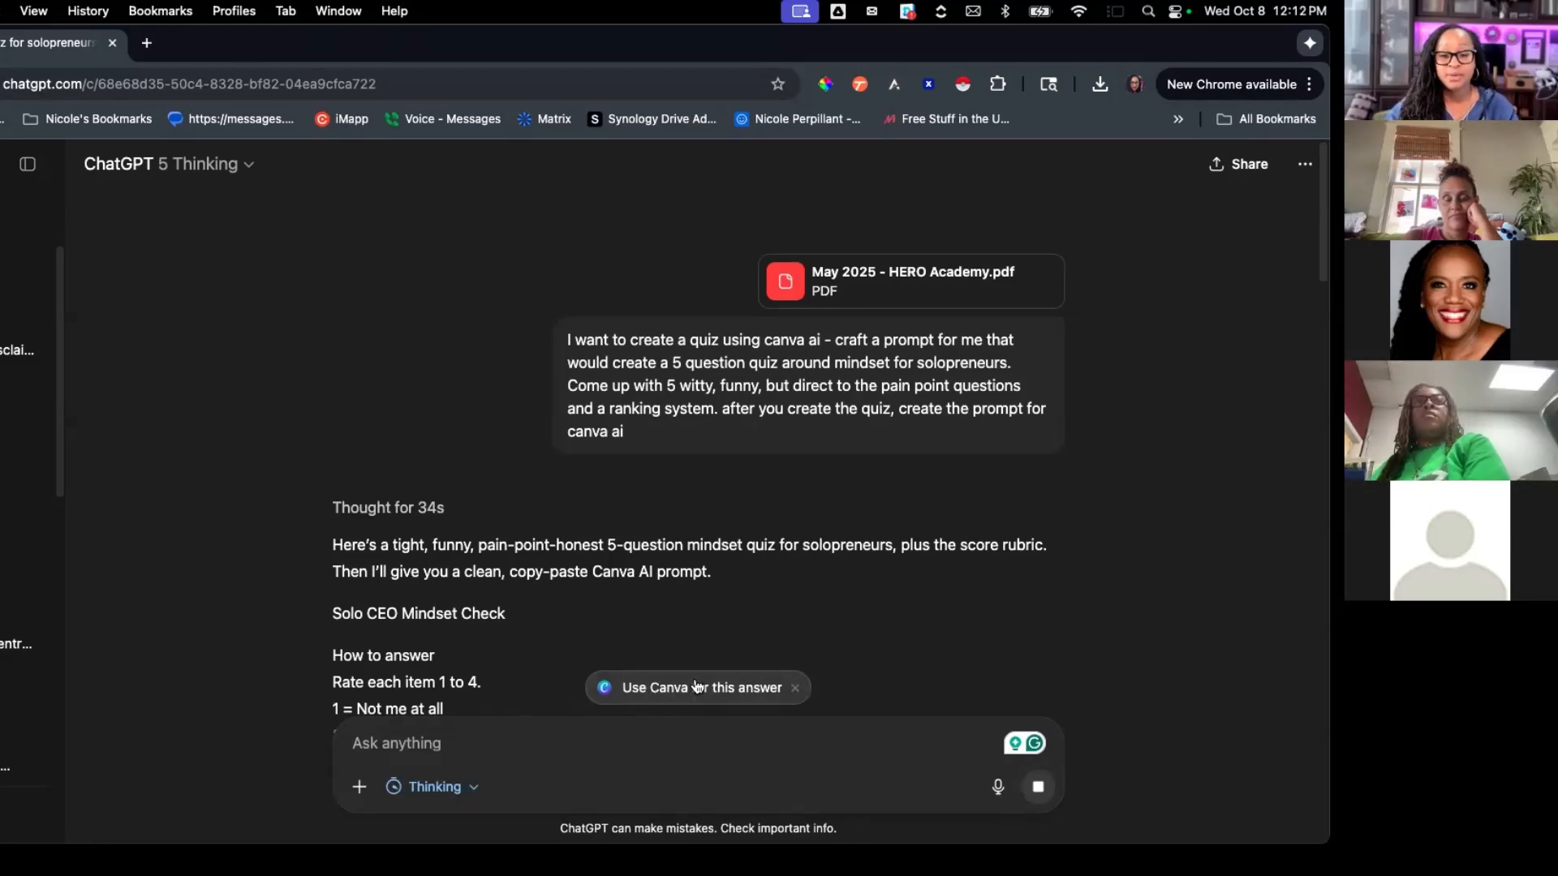
Step: Read through the generated answer, covering the quiz questions, the scoring, the Canva AI prompt and the design notes
scroll(463, 608, "down", 3)
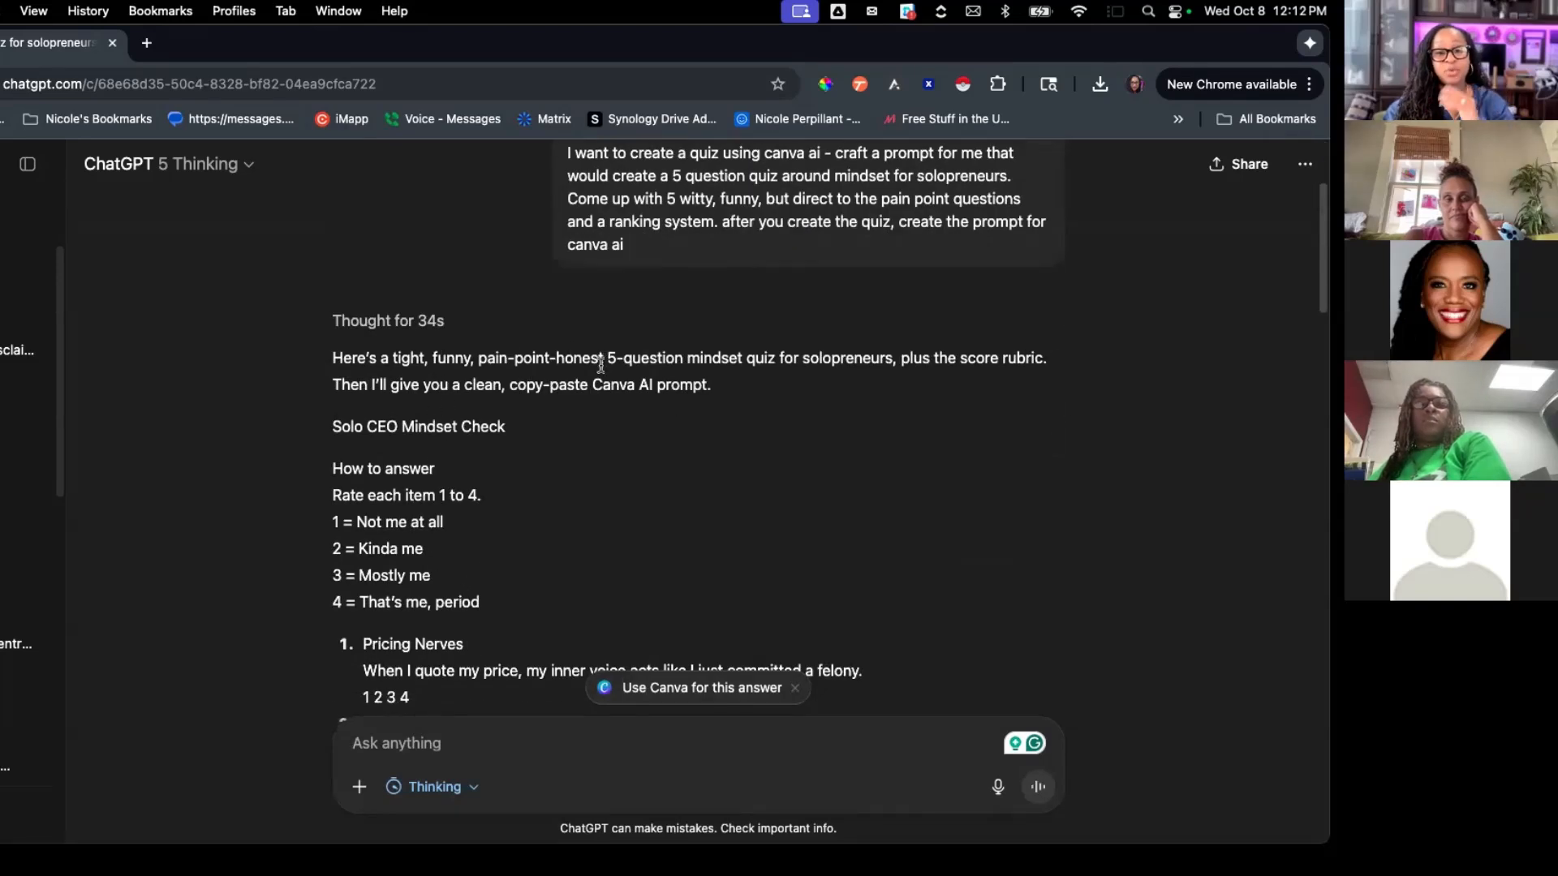
scroll(577, 401, "down", 3)
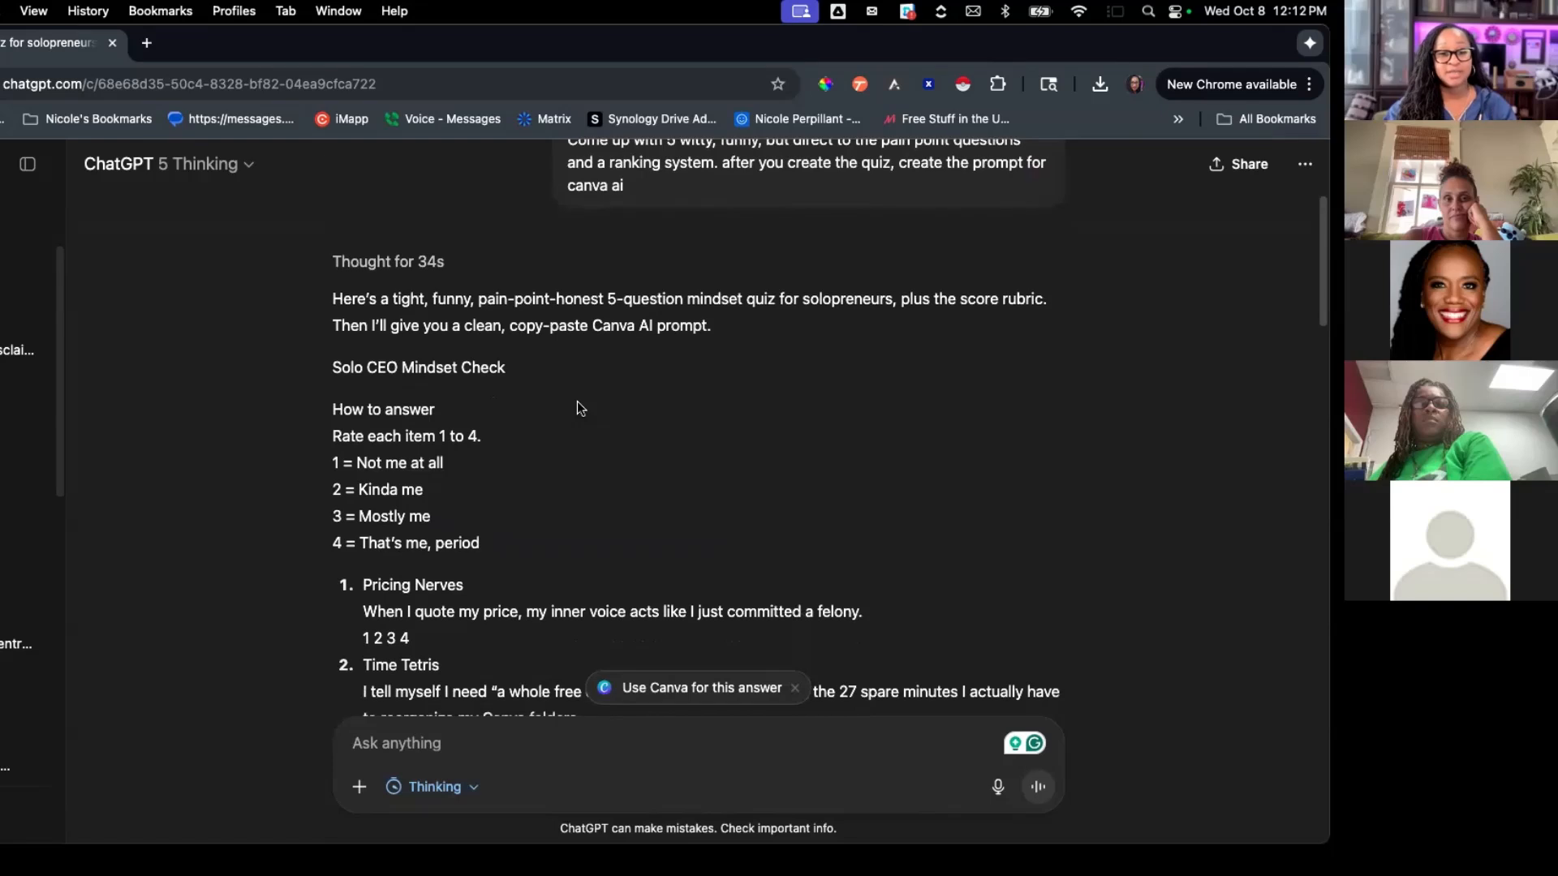
scroll(404, 463, "down", 3)
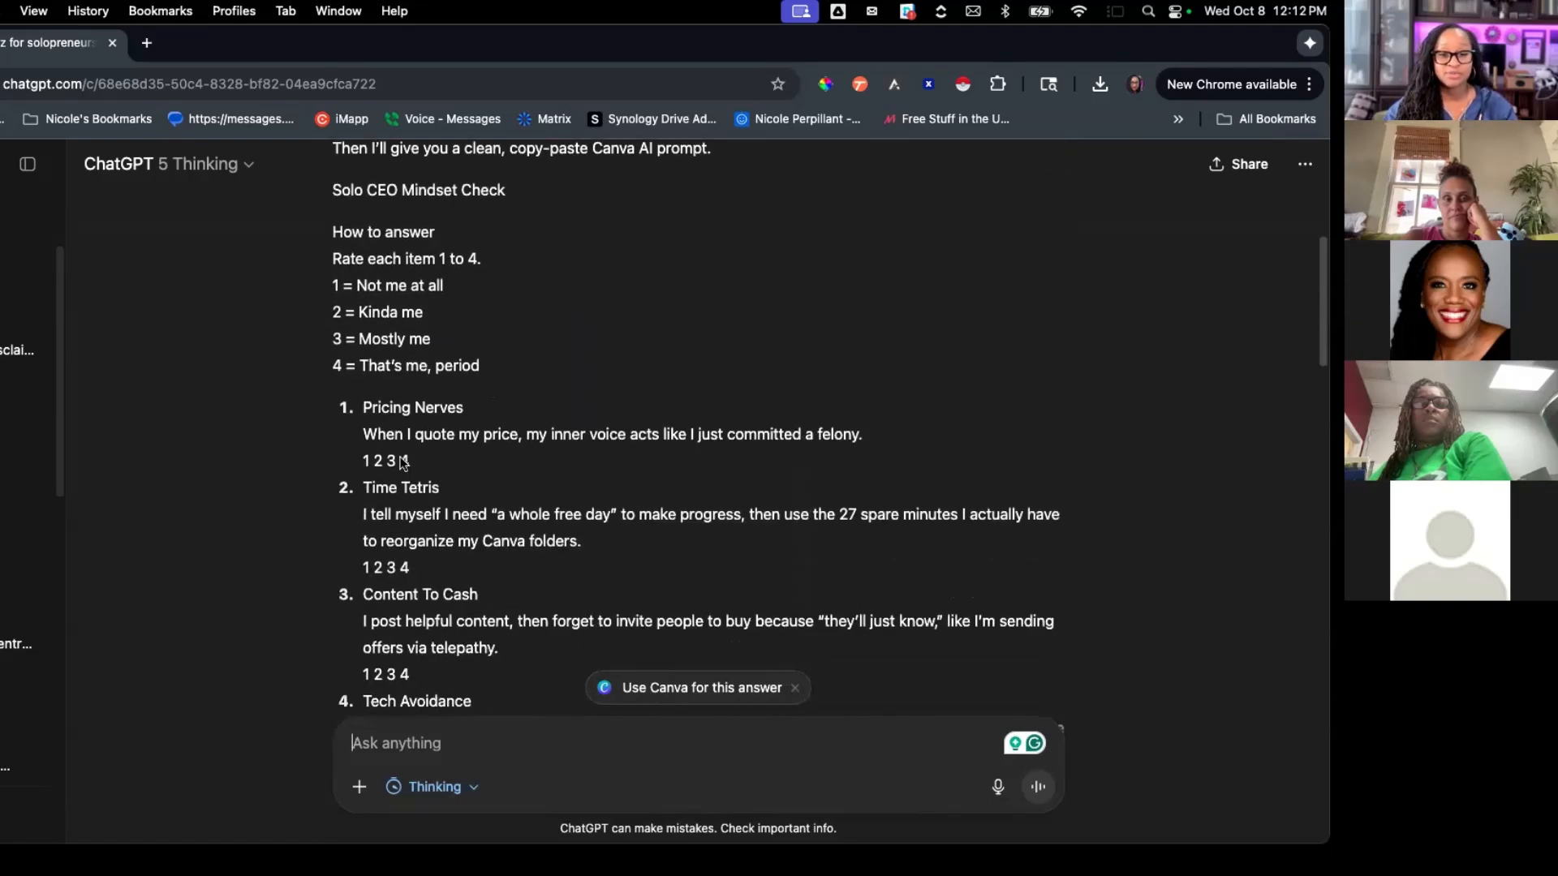
scroll(396, 443, "down", 6)
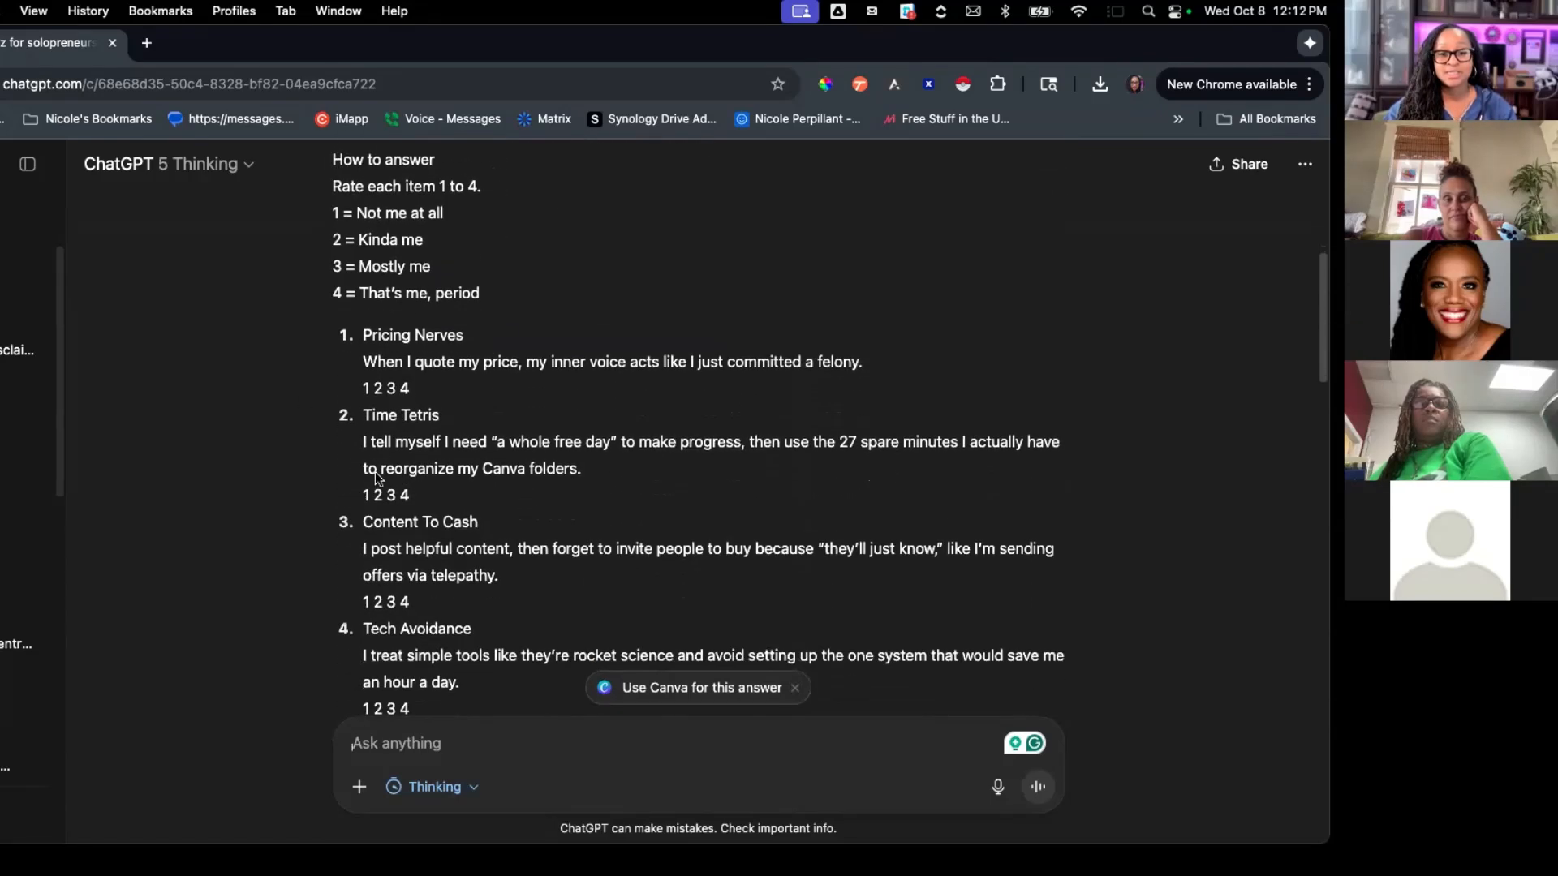
scroll(364, 499, "down", 4)
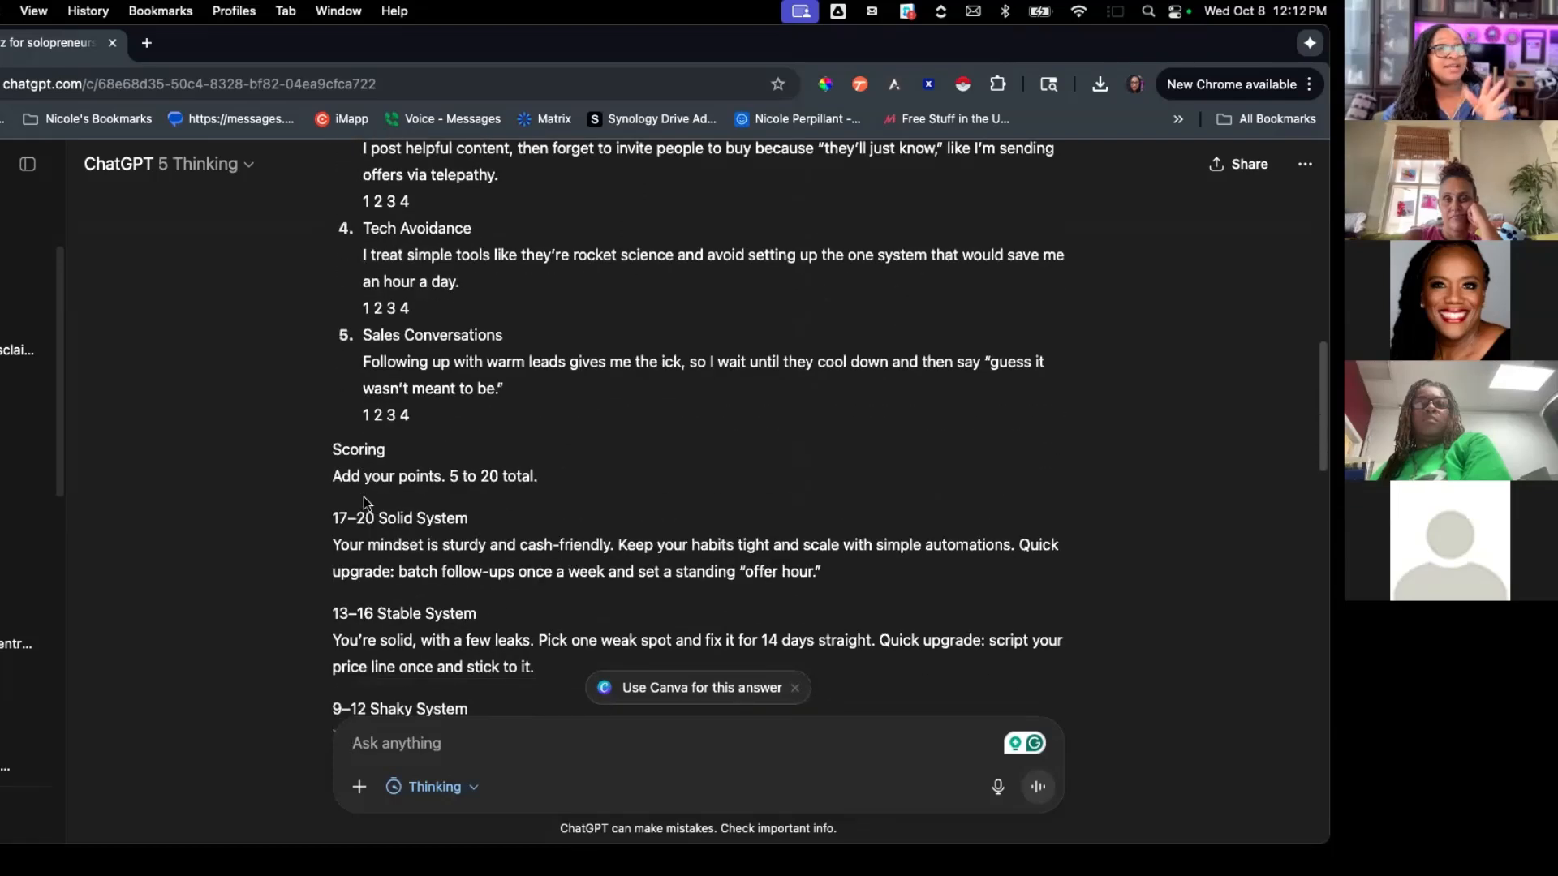
scroll(363, 498, "down", 12)
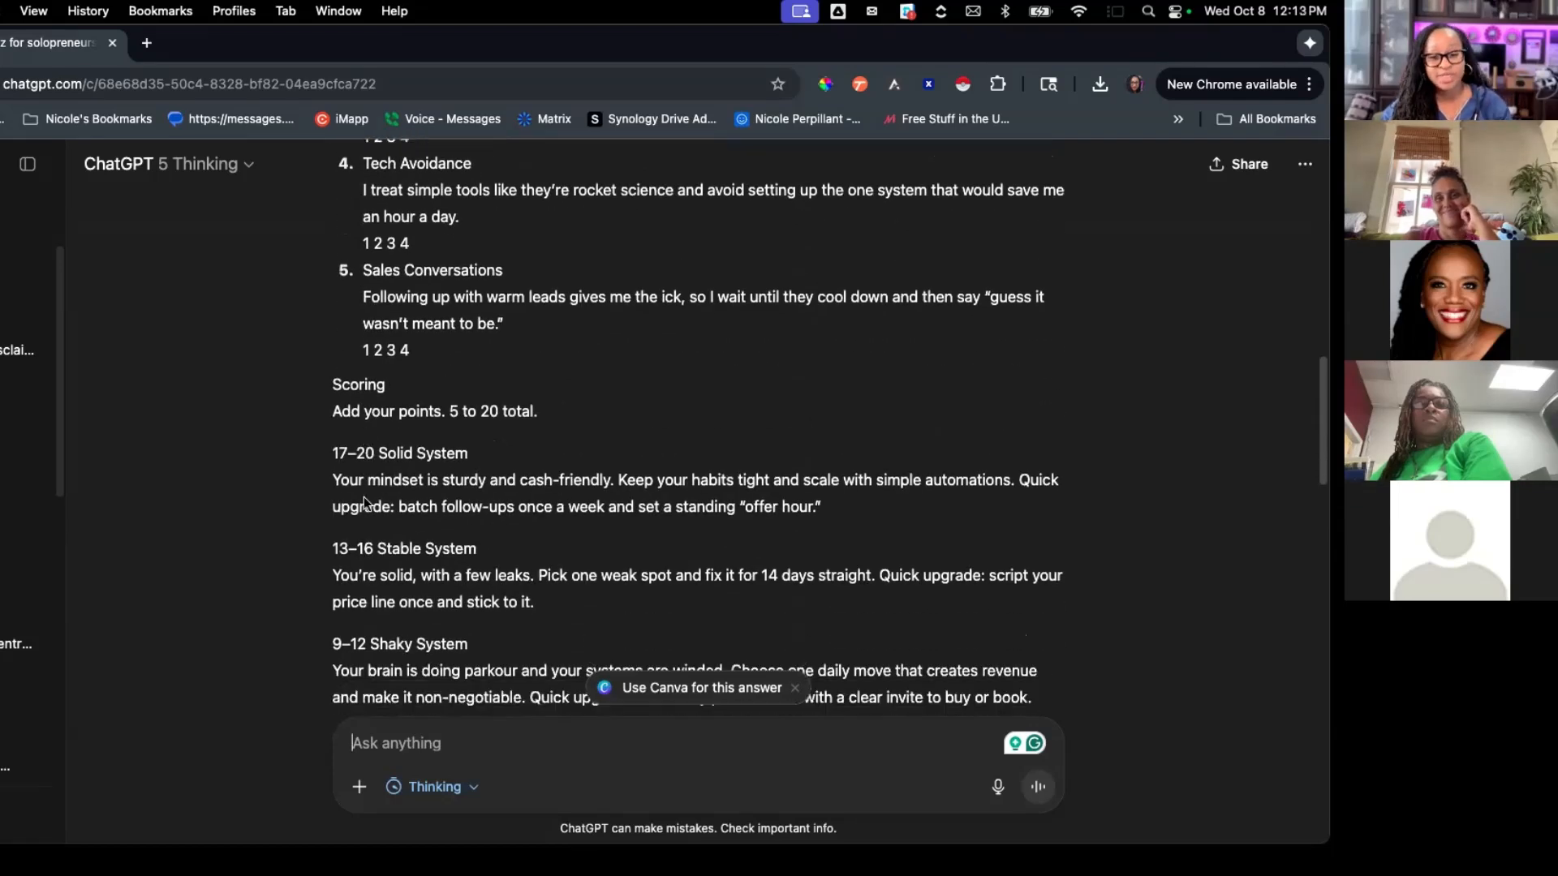
scroll(363, 503, "down", 5)
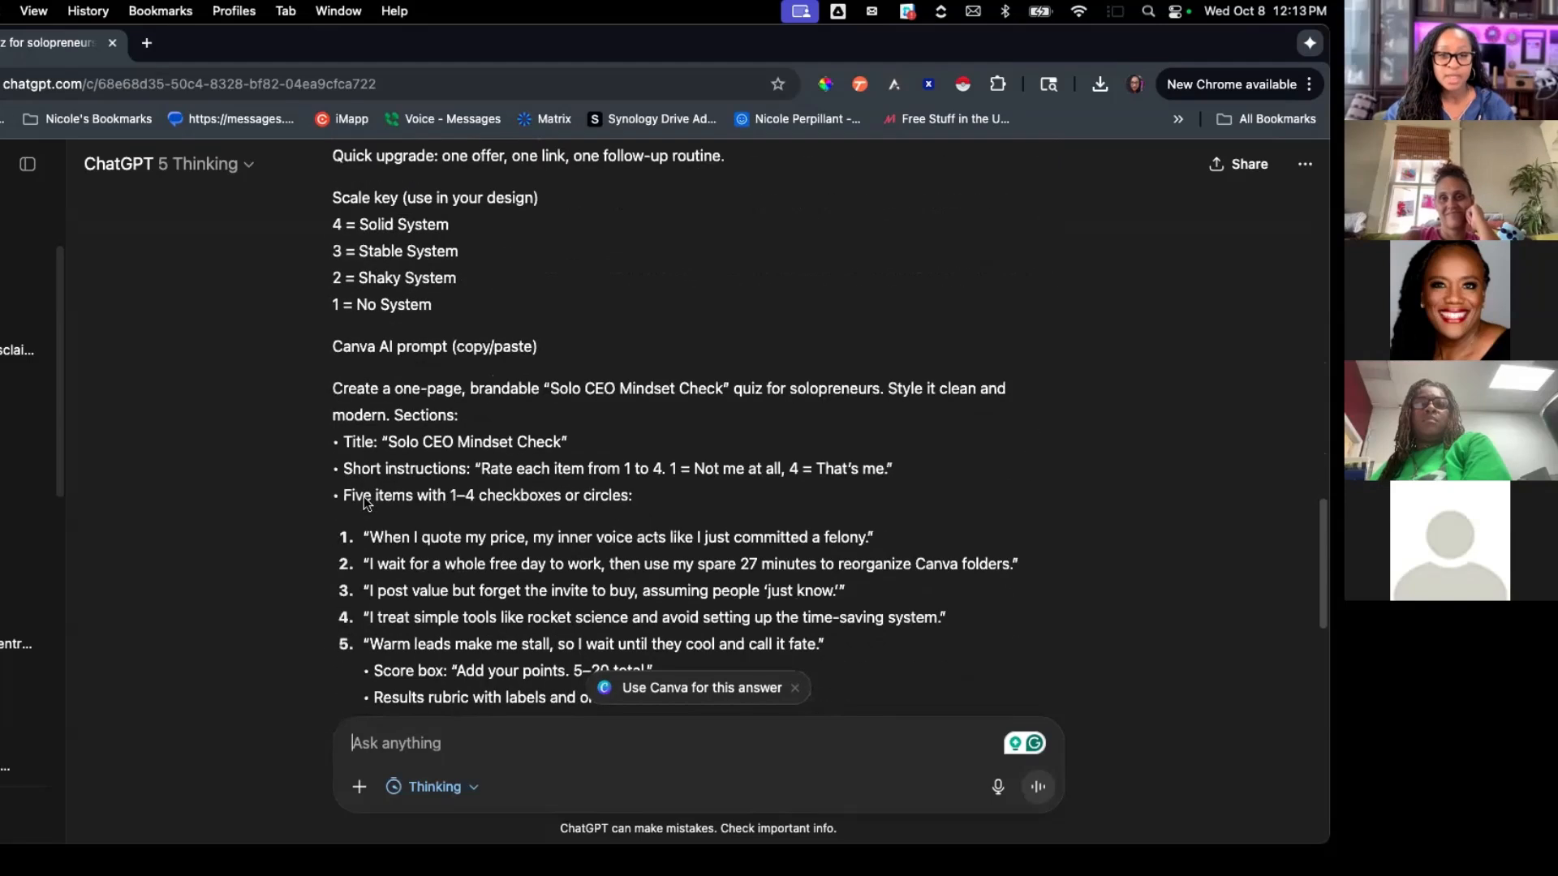
scroll(464, 354, "down", 2)
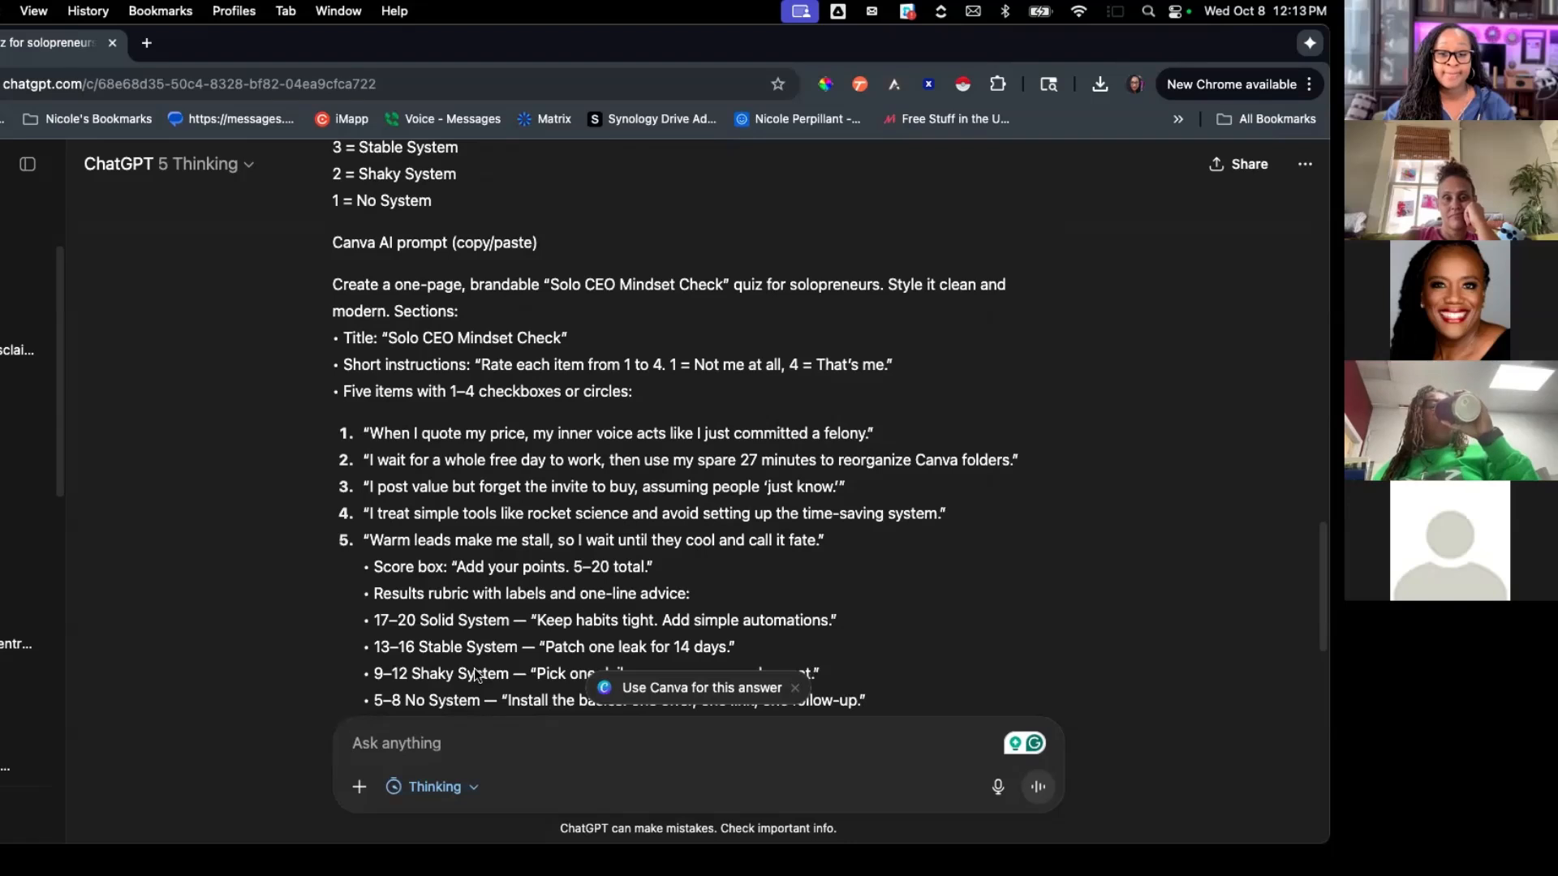
scroll(438, 431, "down", 2)
scroll(438, 431, "down", 3)
scroll(431, 490, "down", 1)
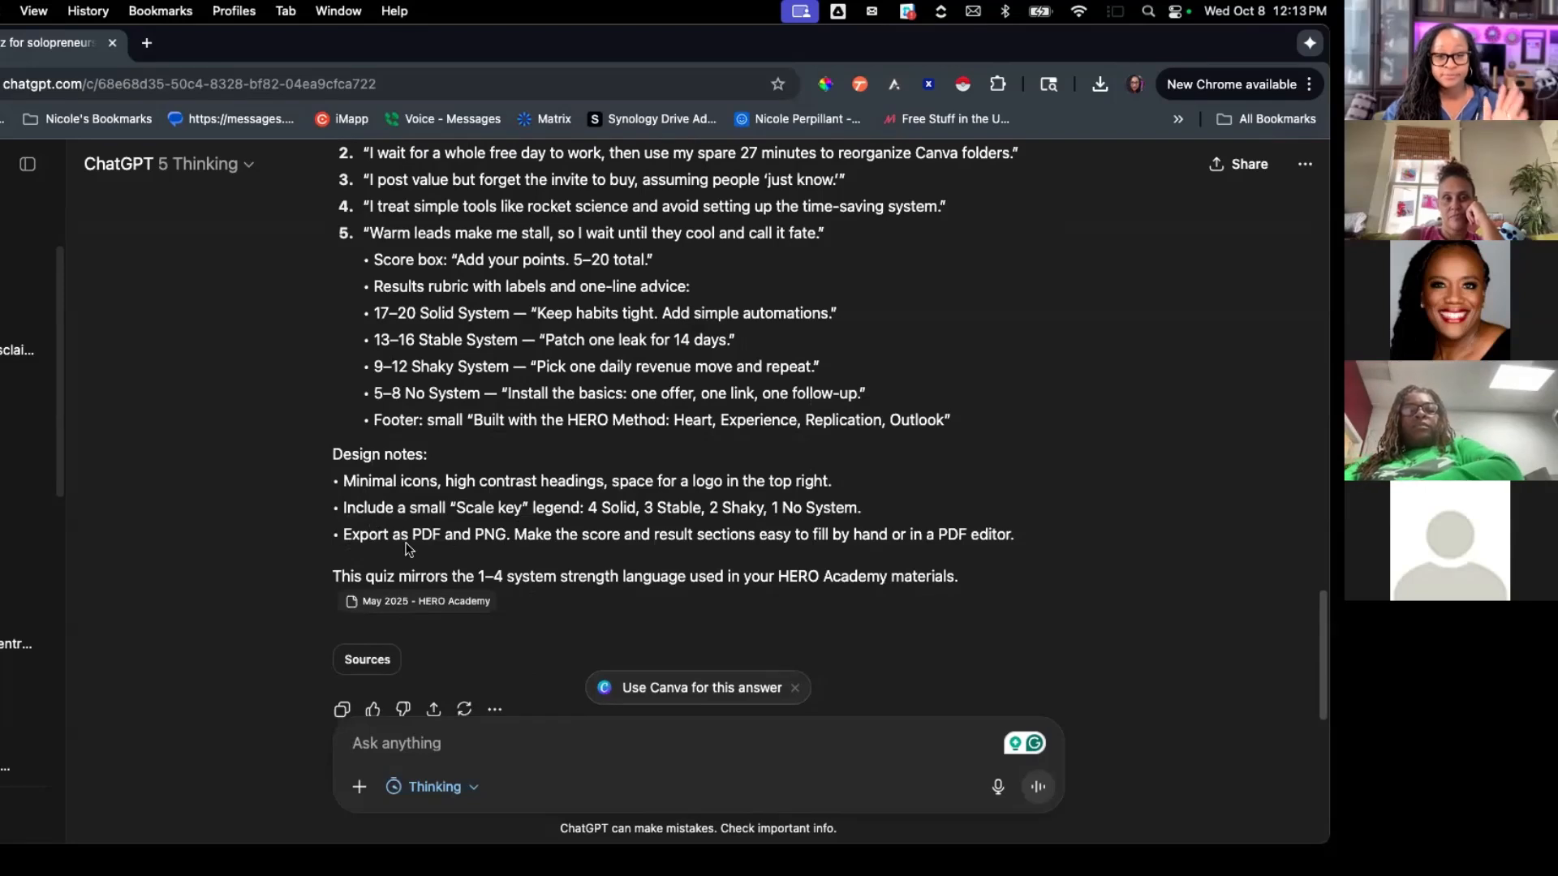
Step: Copy the whole Canva AI prompt from the answer, from "Create a one-page, brandable" through the end of the design notes
left_click_drag(1015, 537, 359, 313)
scroll(377, 365, "up", 3)
scroll(470, 350, "up", 4)
right_click(363, 318)
left_click(389, 351)
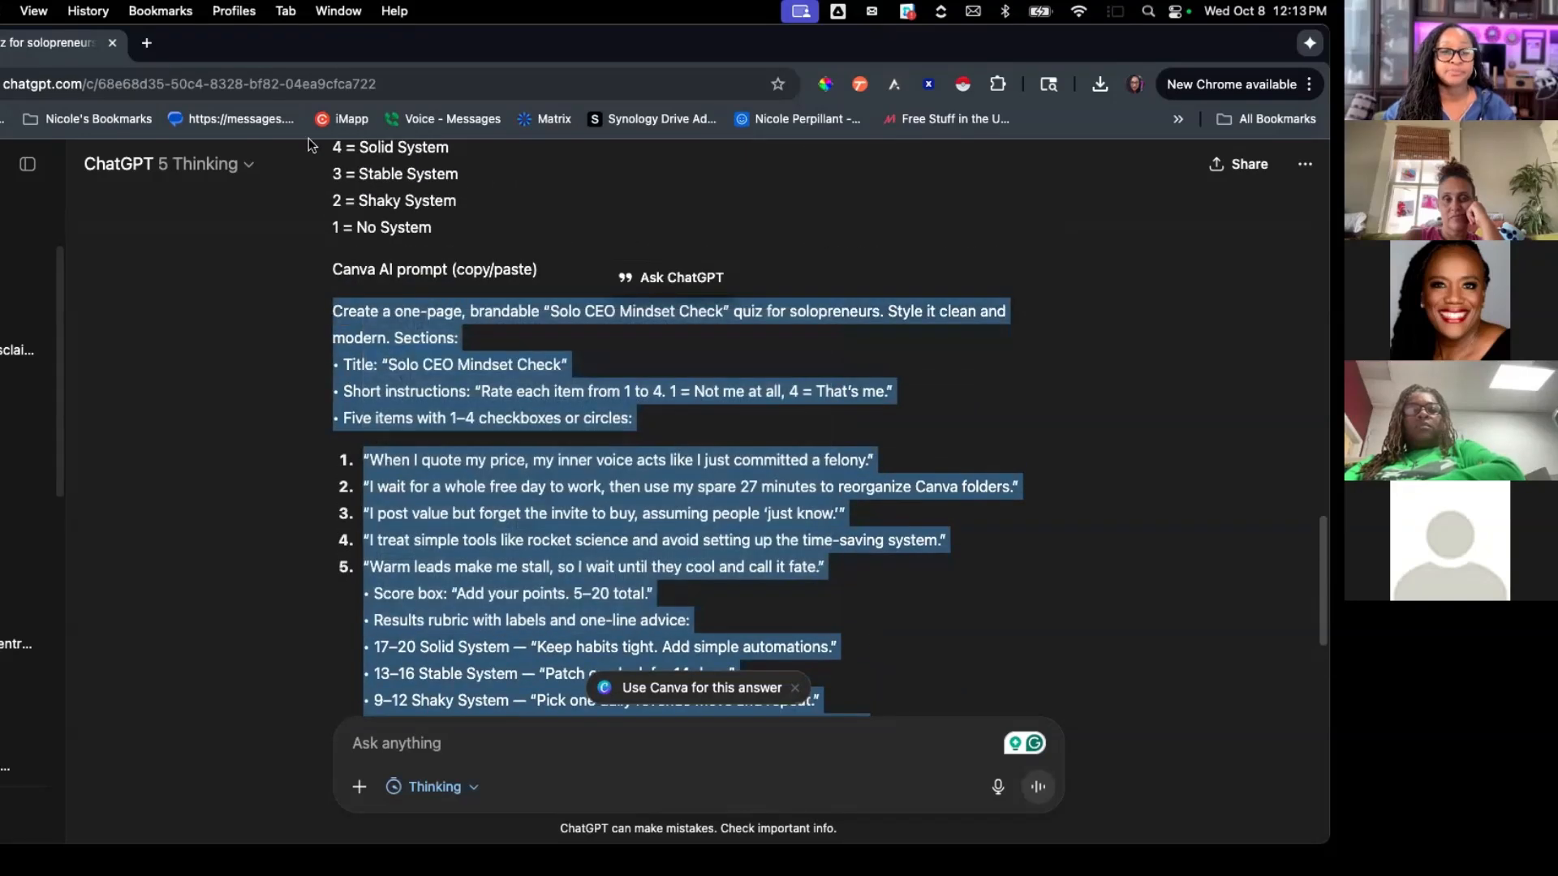
Step: Open canva.com in a new browser tab
left_click(148, 45)
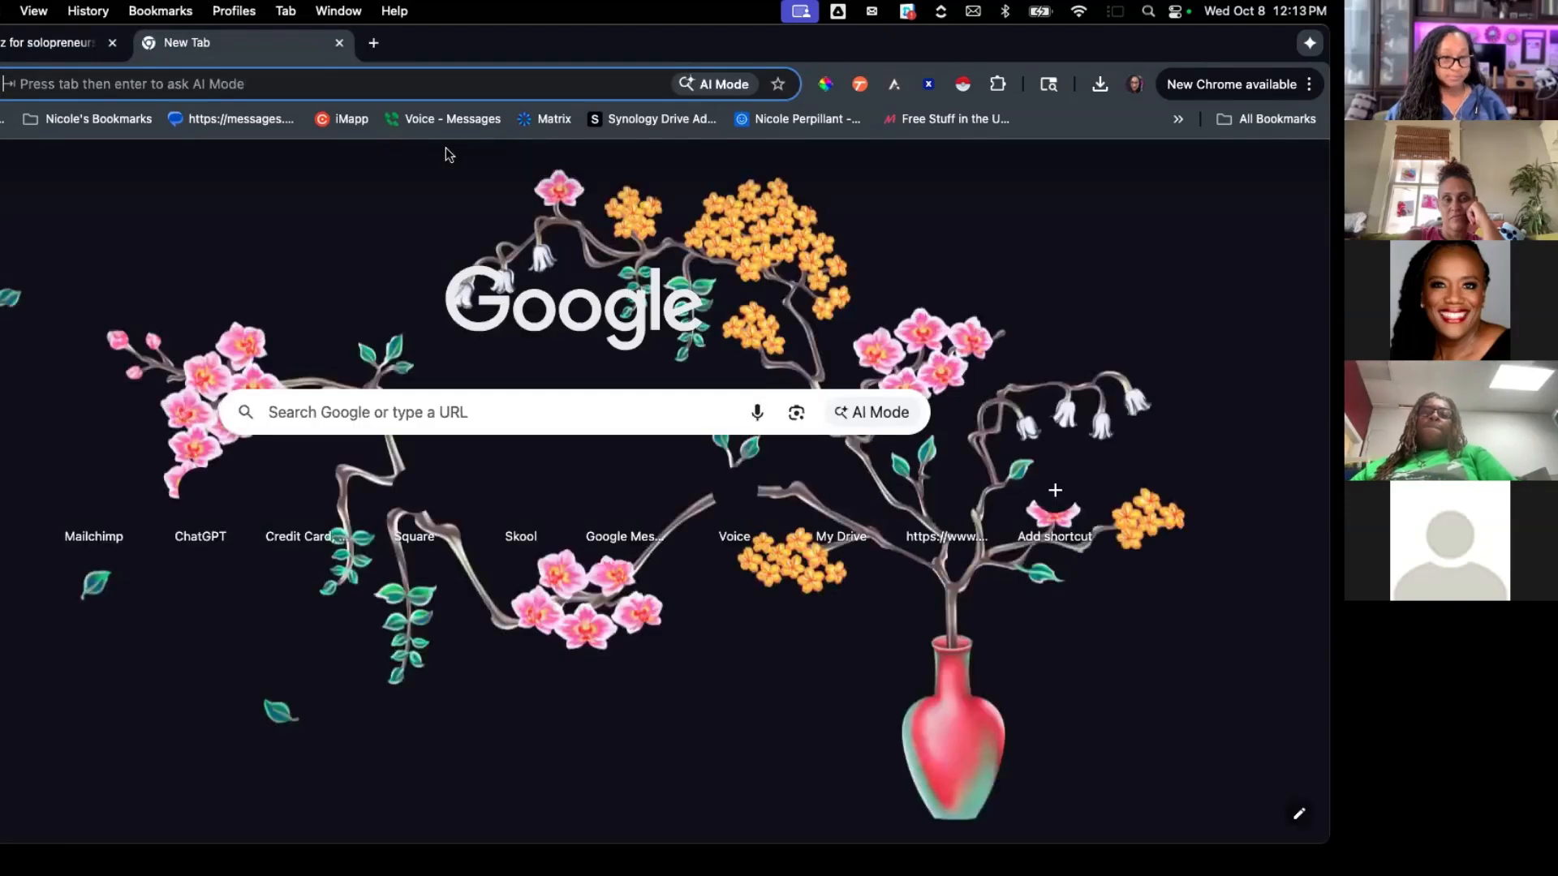
type("canva.com")
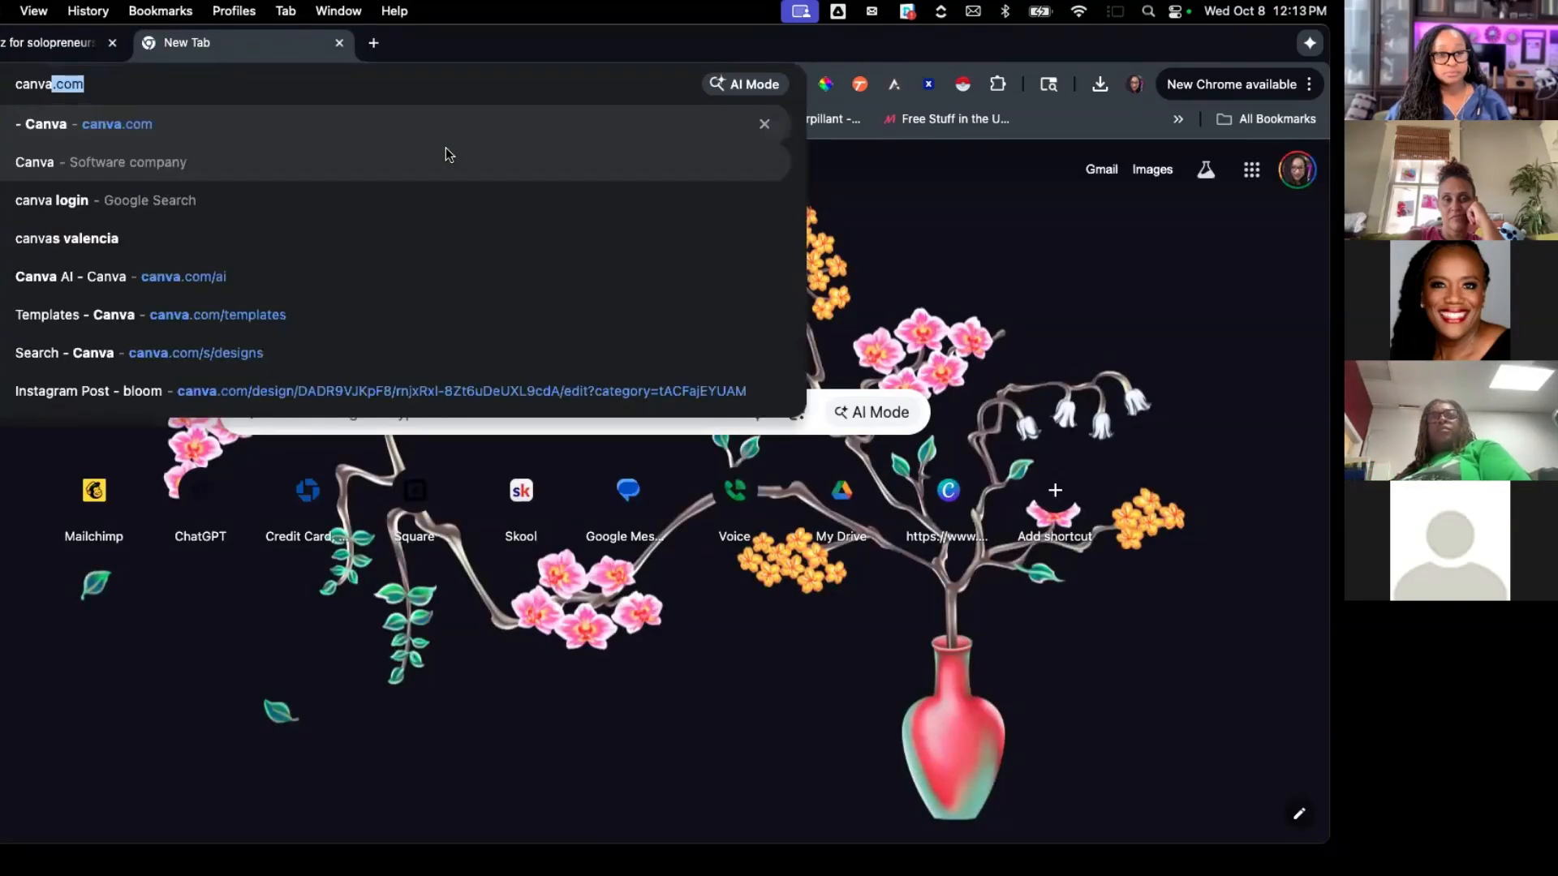
key("Return")
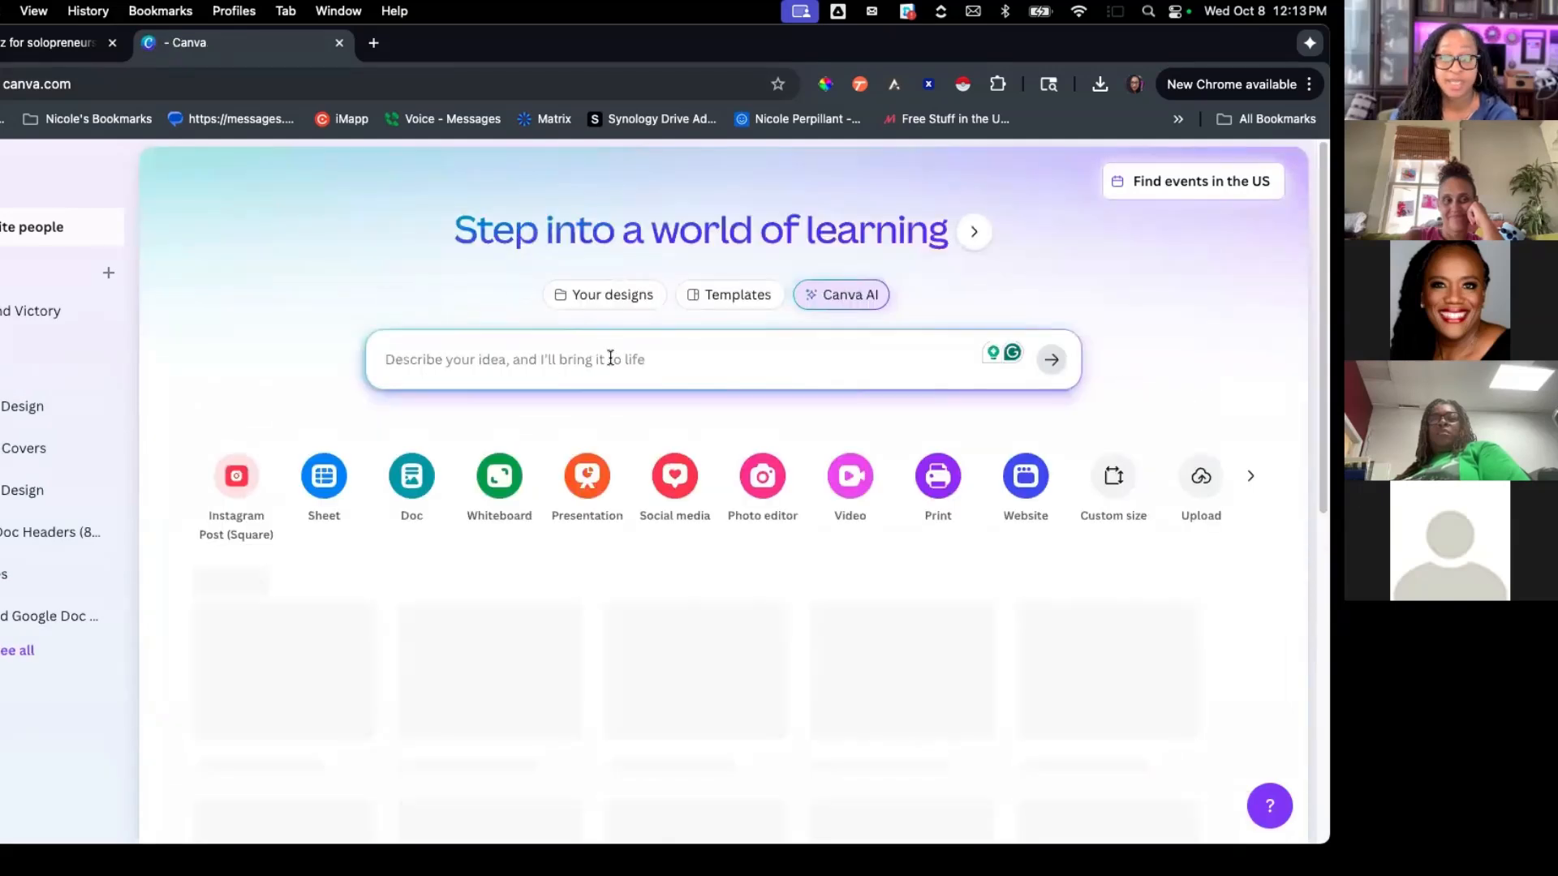
Step: Open Canva AI from the Canva home page and choose the "Code for me" mode
left_click(540, 358)
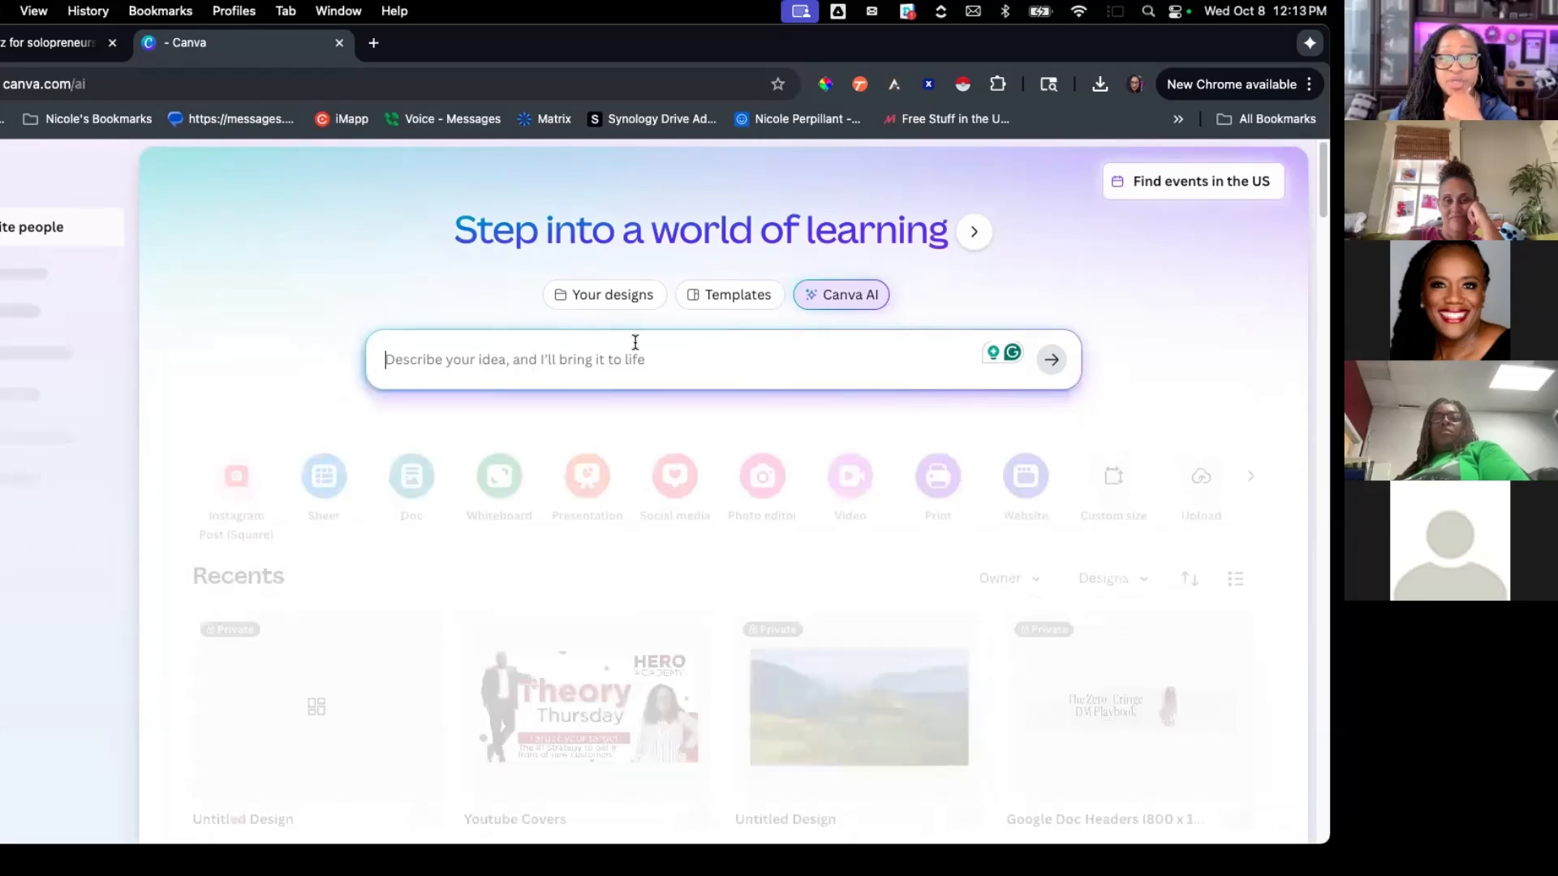
left_click(827, 302)
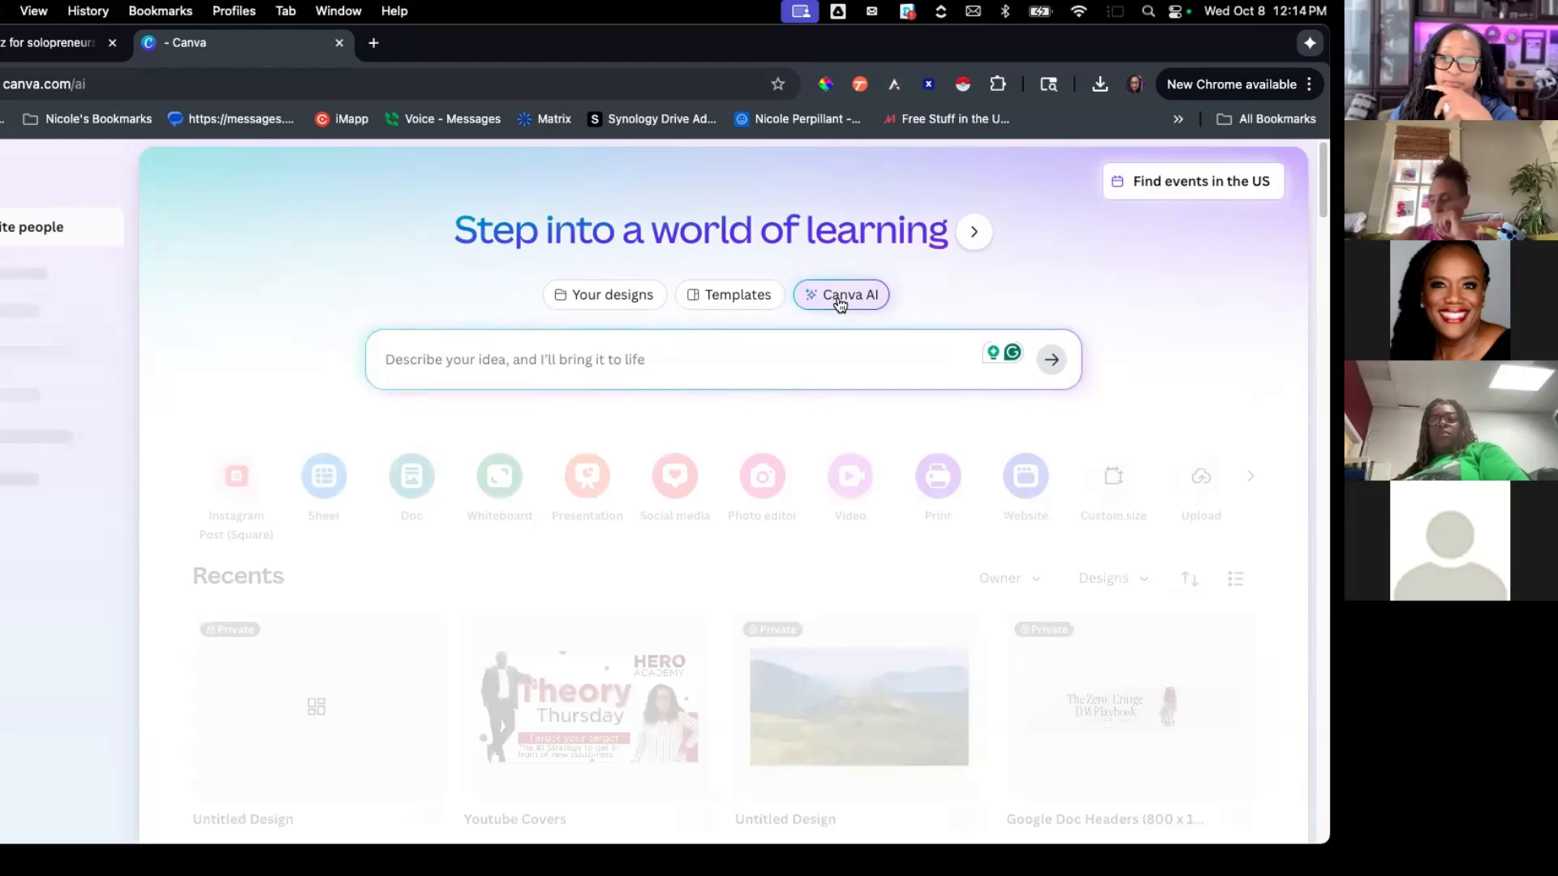
left_click(730, 344)
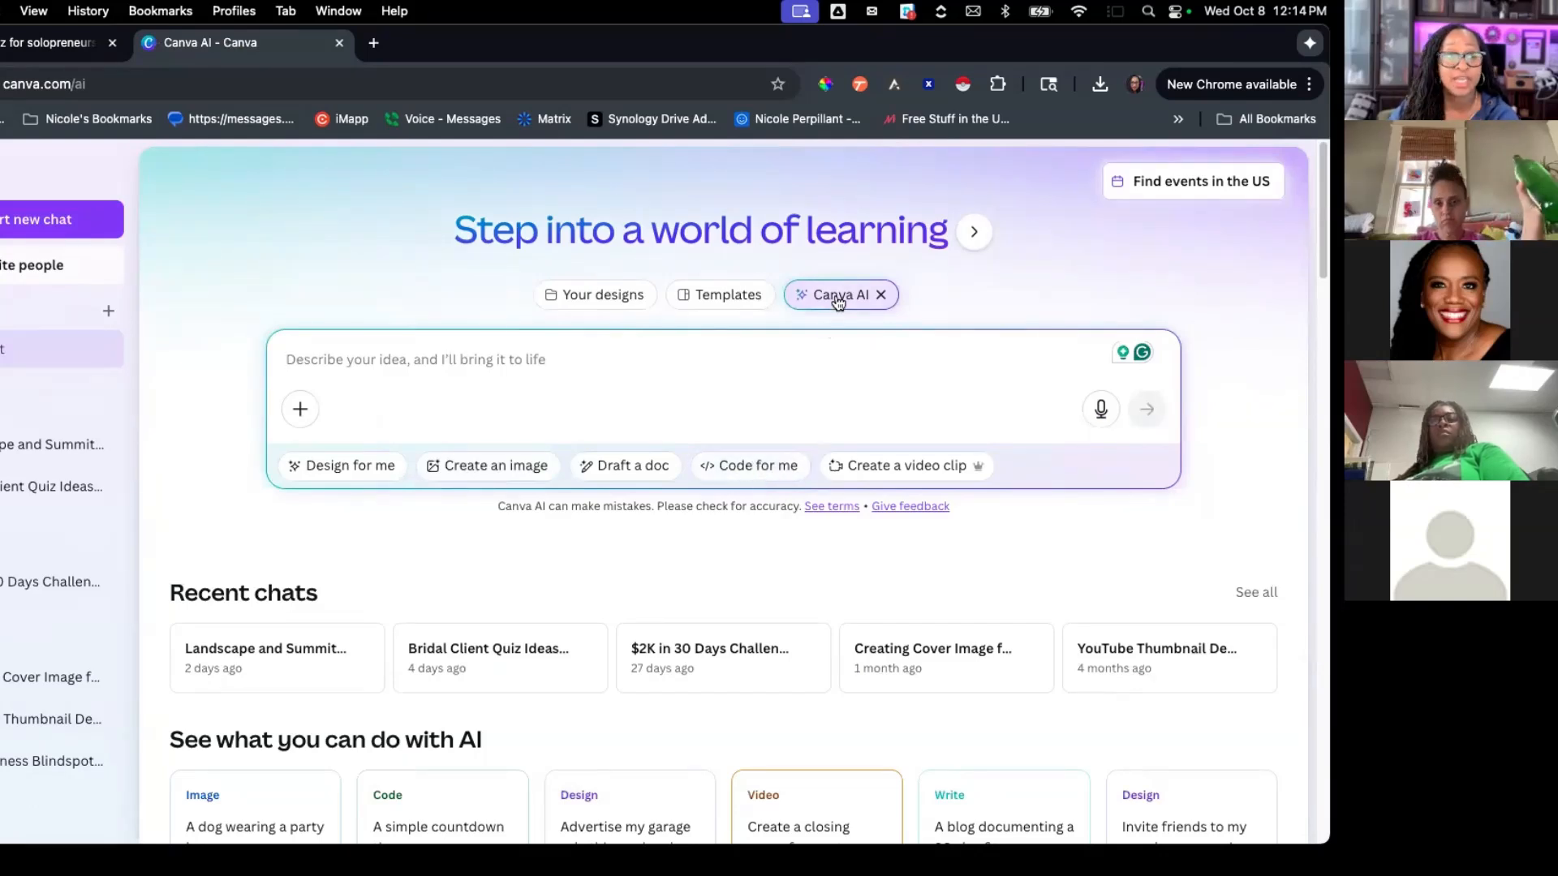
left_click(764, 478)
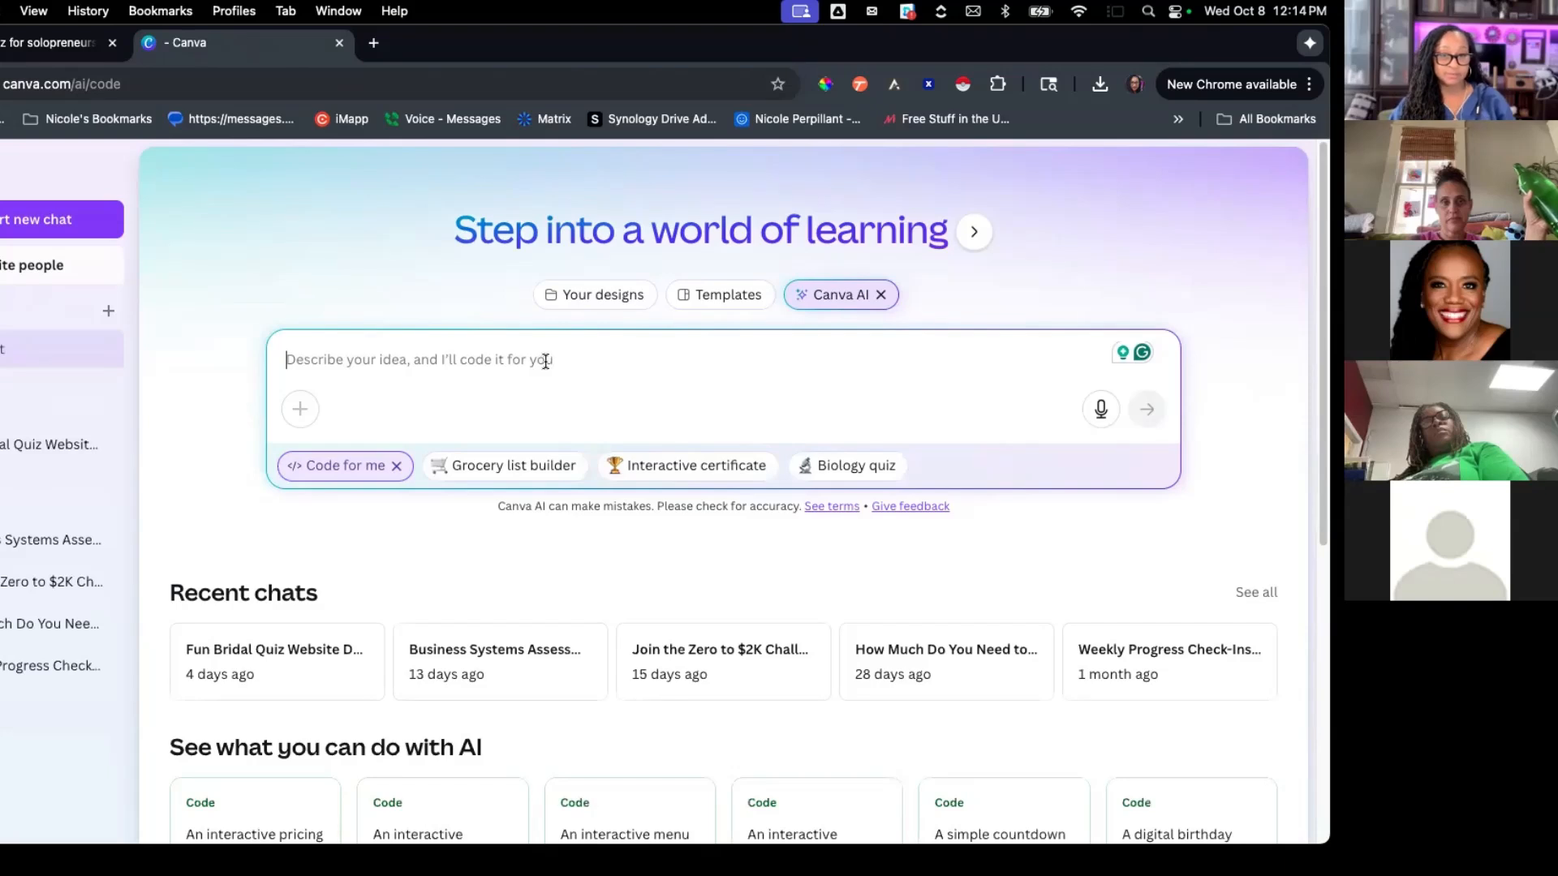
Step: Paste the copied quiz prompt into Canva AI, check it from its beginning, and submit it to generate the quiz
key("super+v")
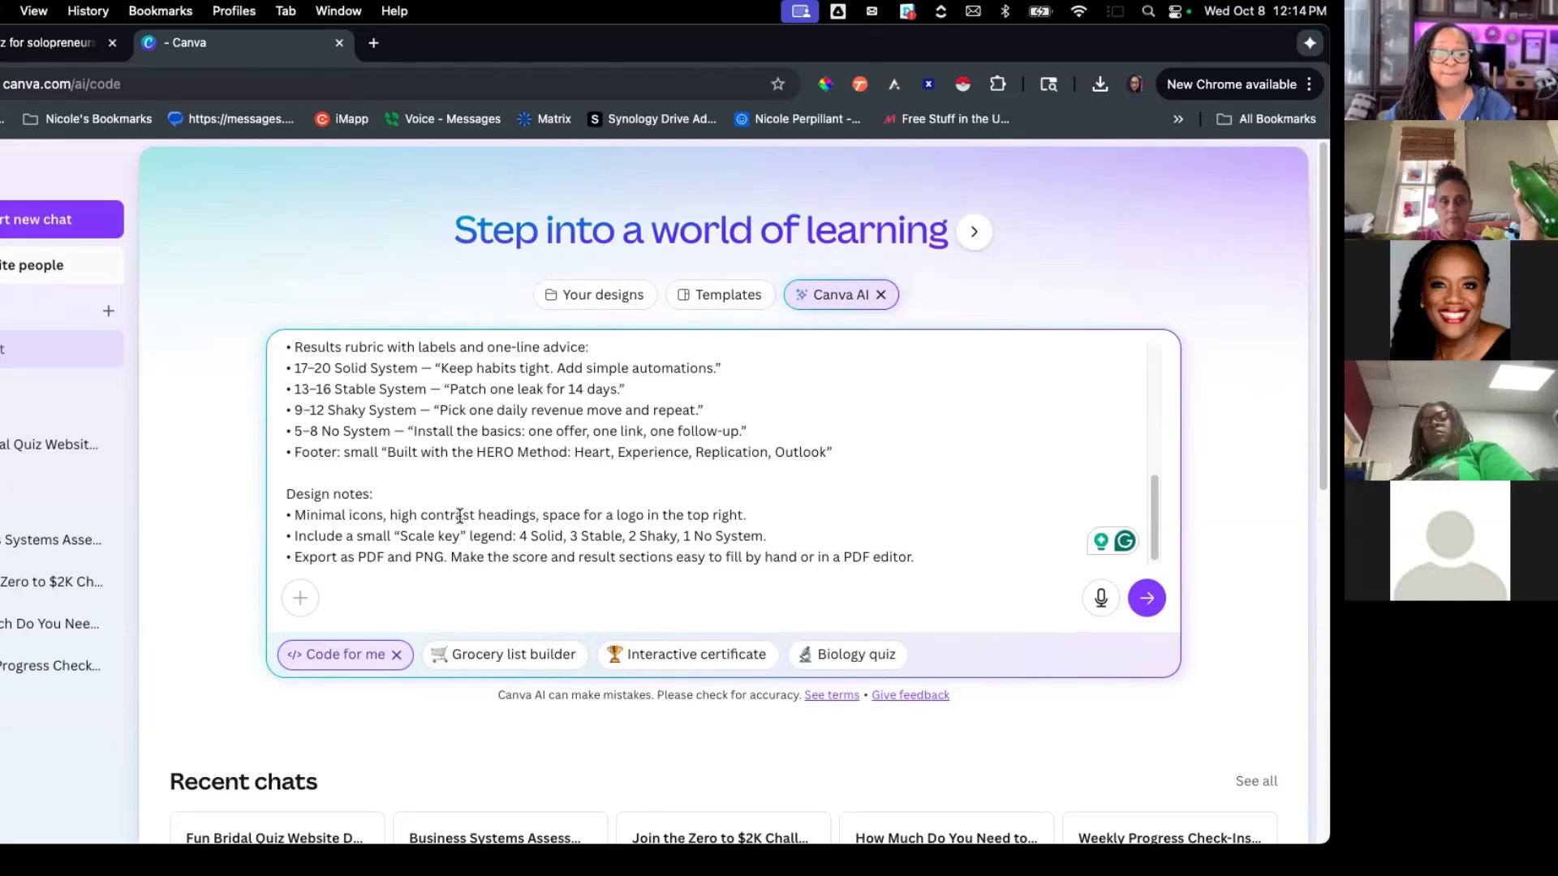
scroll(673, 533, "up", 10)
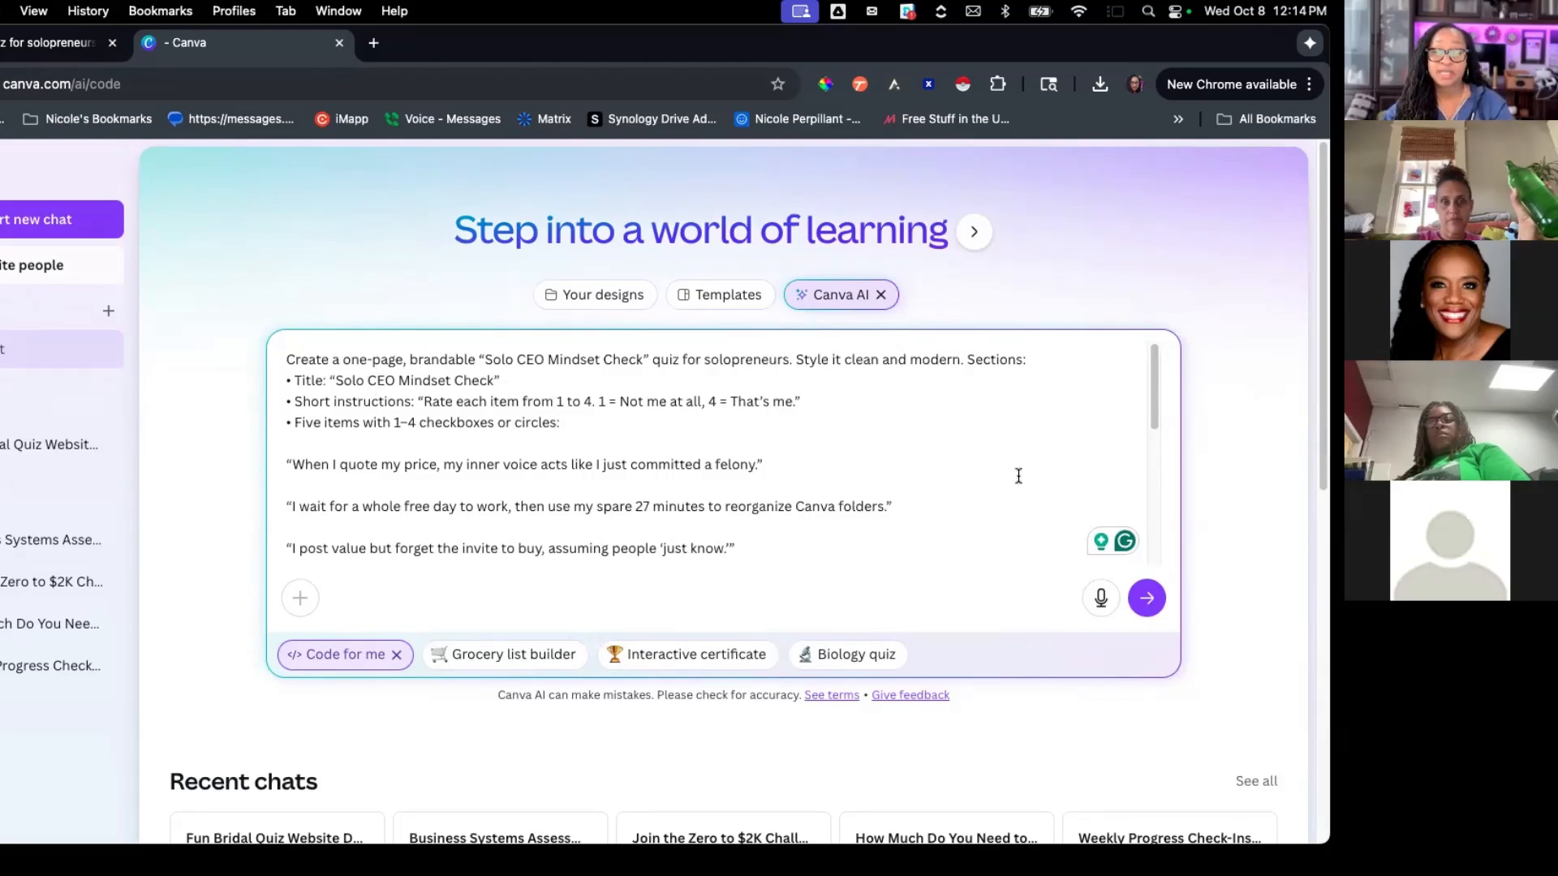
left_click(1157, 596)
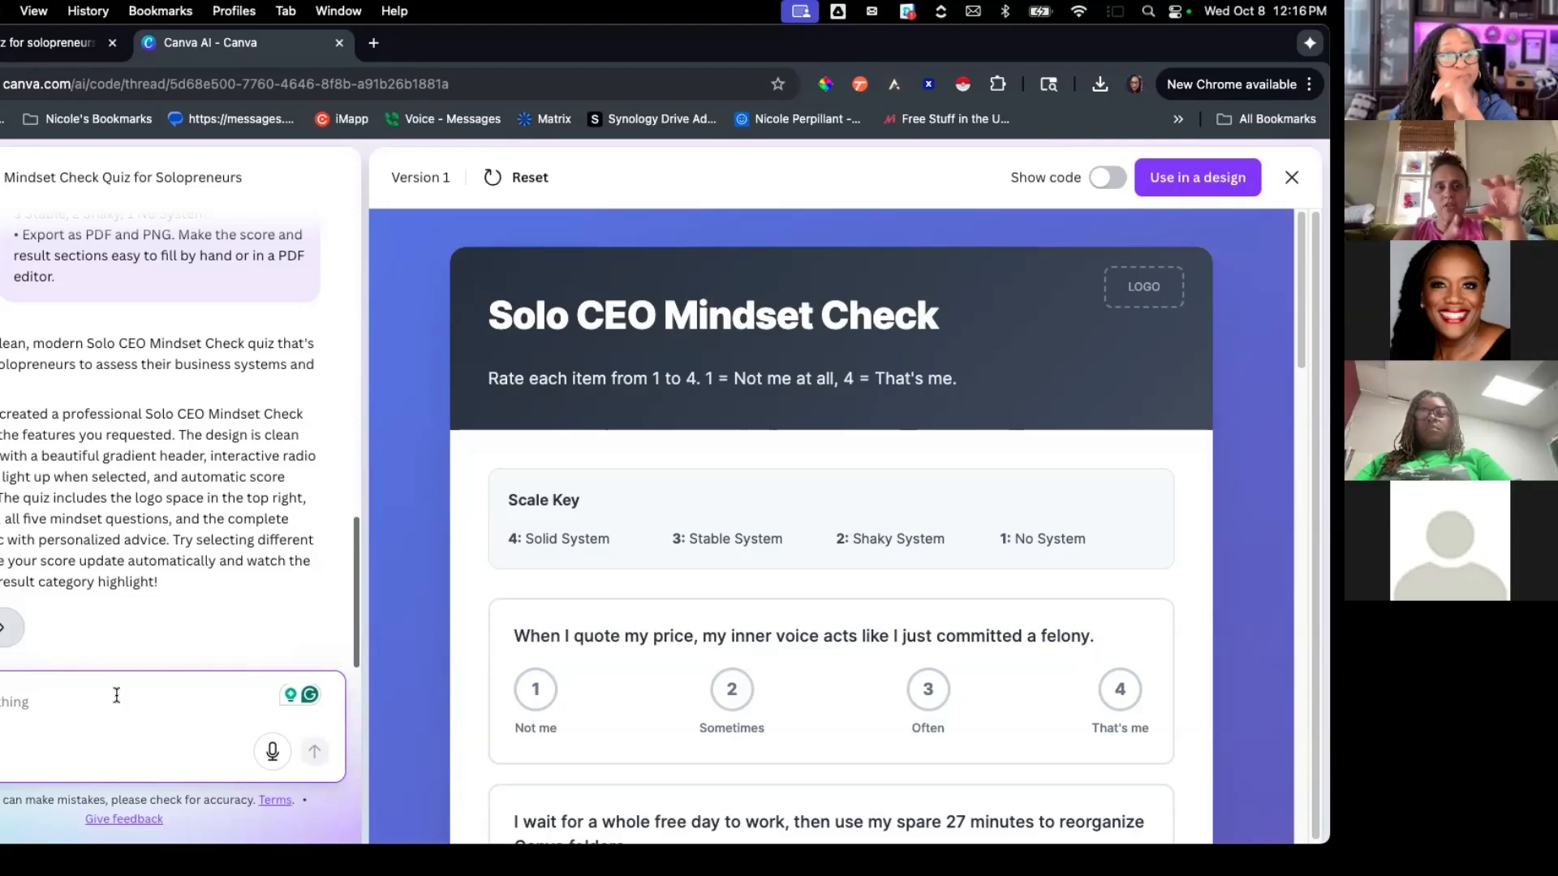
Step: Switch back to ChatGPT and review the scoring tiers, the scale key and the Canva AI prompt in the answer
left_click(41, 45)
scroll(455, 402, "up", 2)
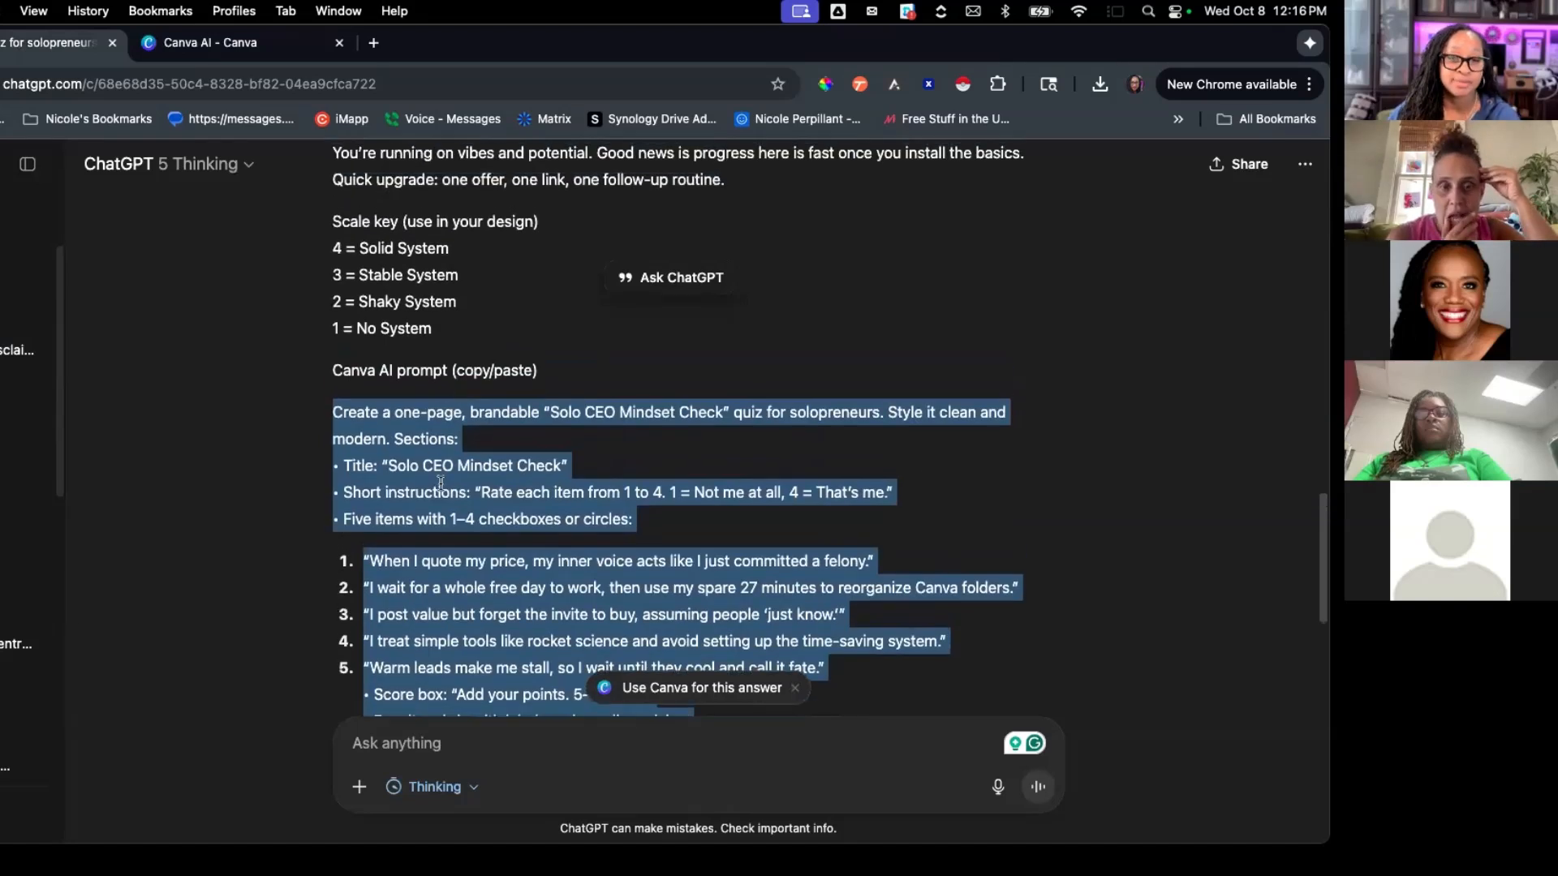
scroll(438, 478, "up", 4)
scroll(441, 483, "up", 8)
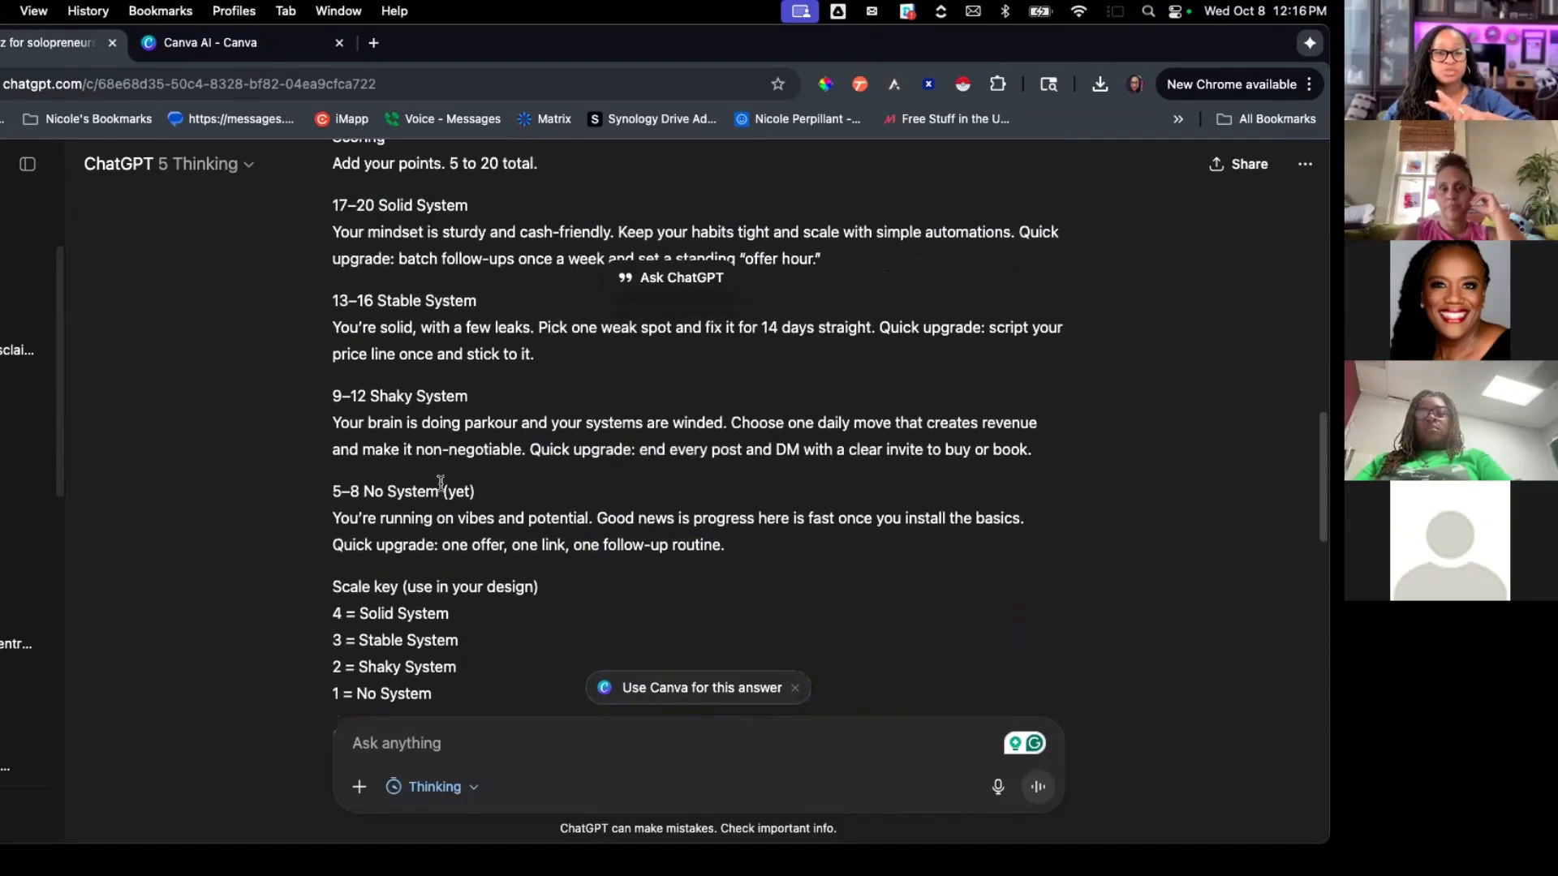
scroll(440, 442, "down", 14)
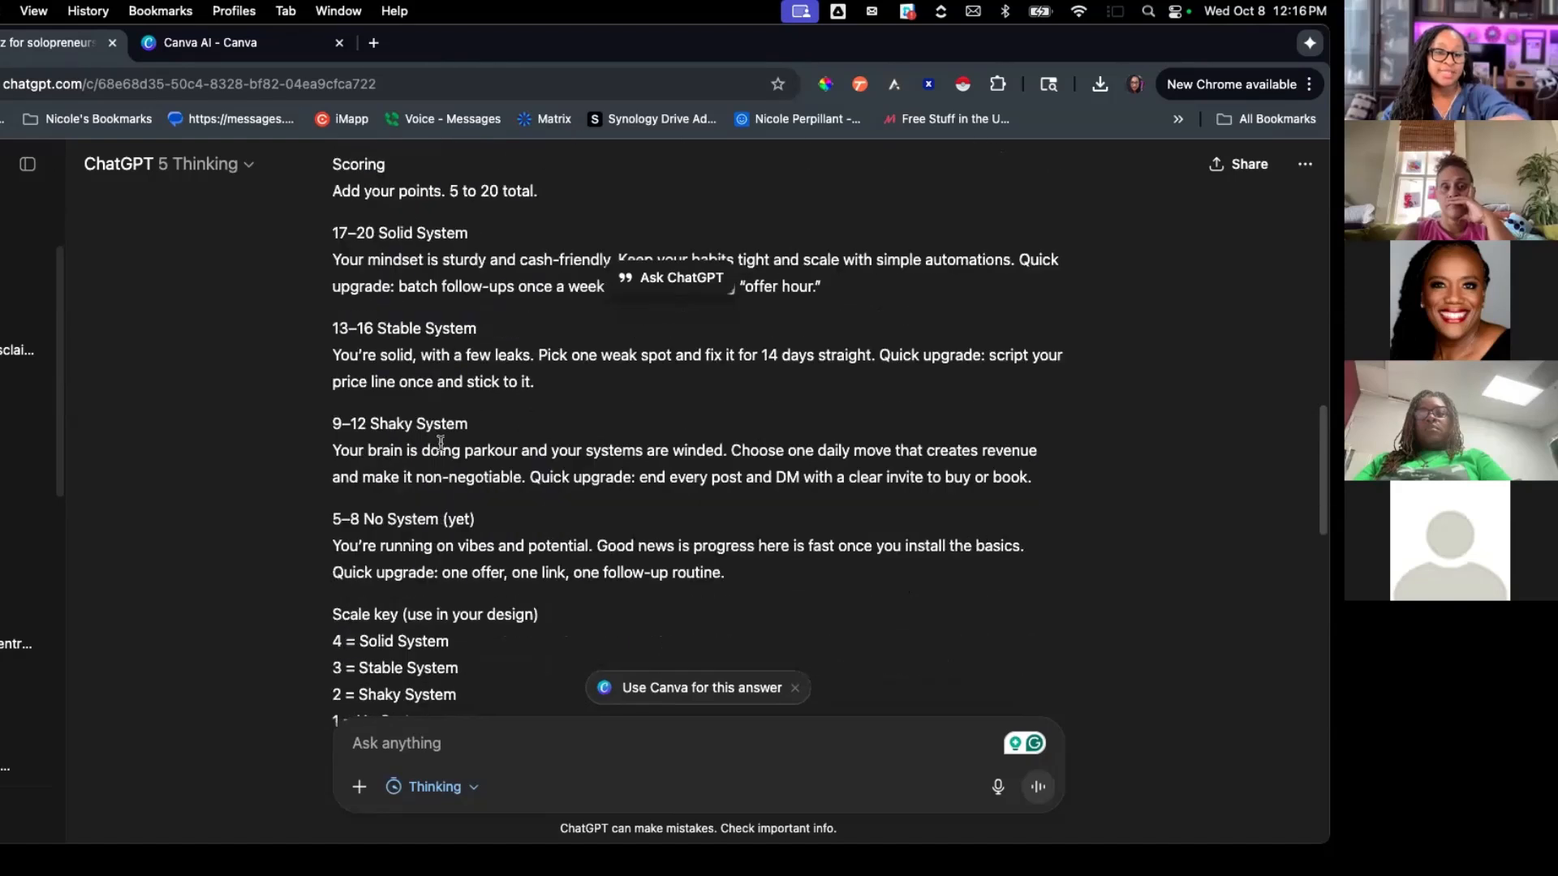
scroll(440, 442, "down", 3)
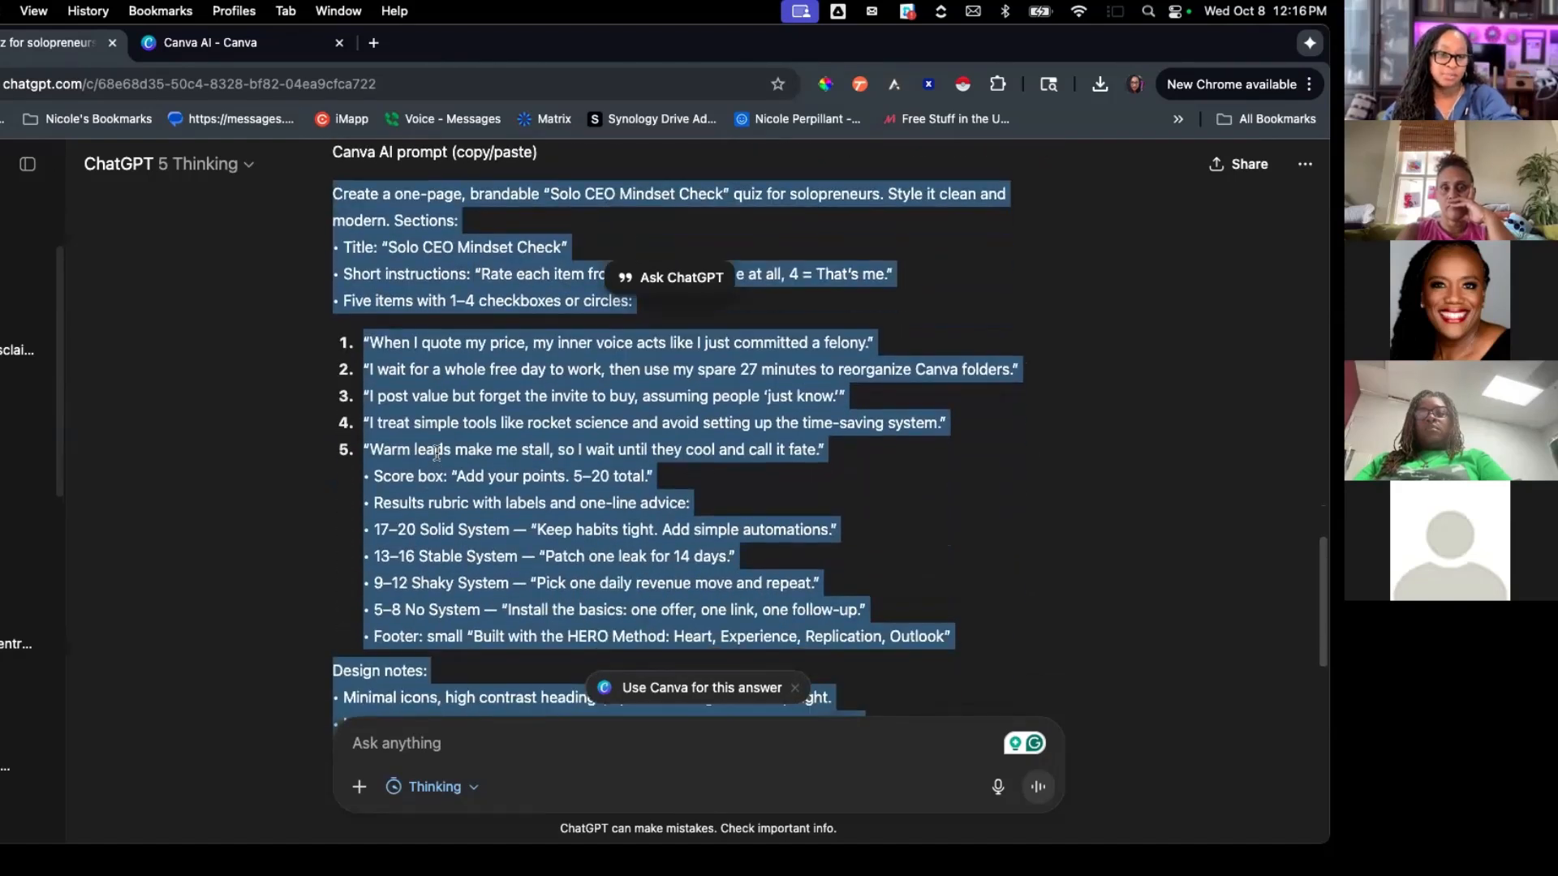
scroll(435, 450, "up", 3)
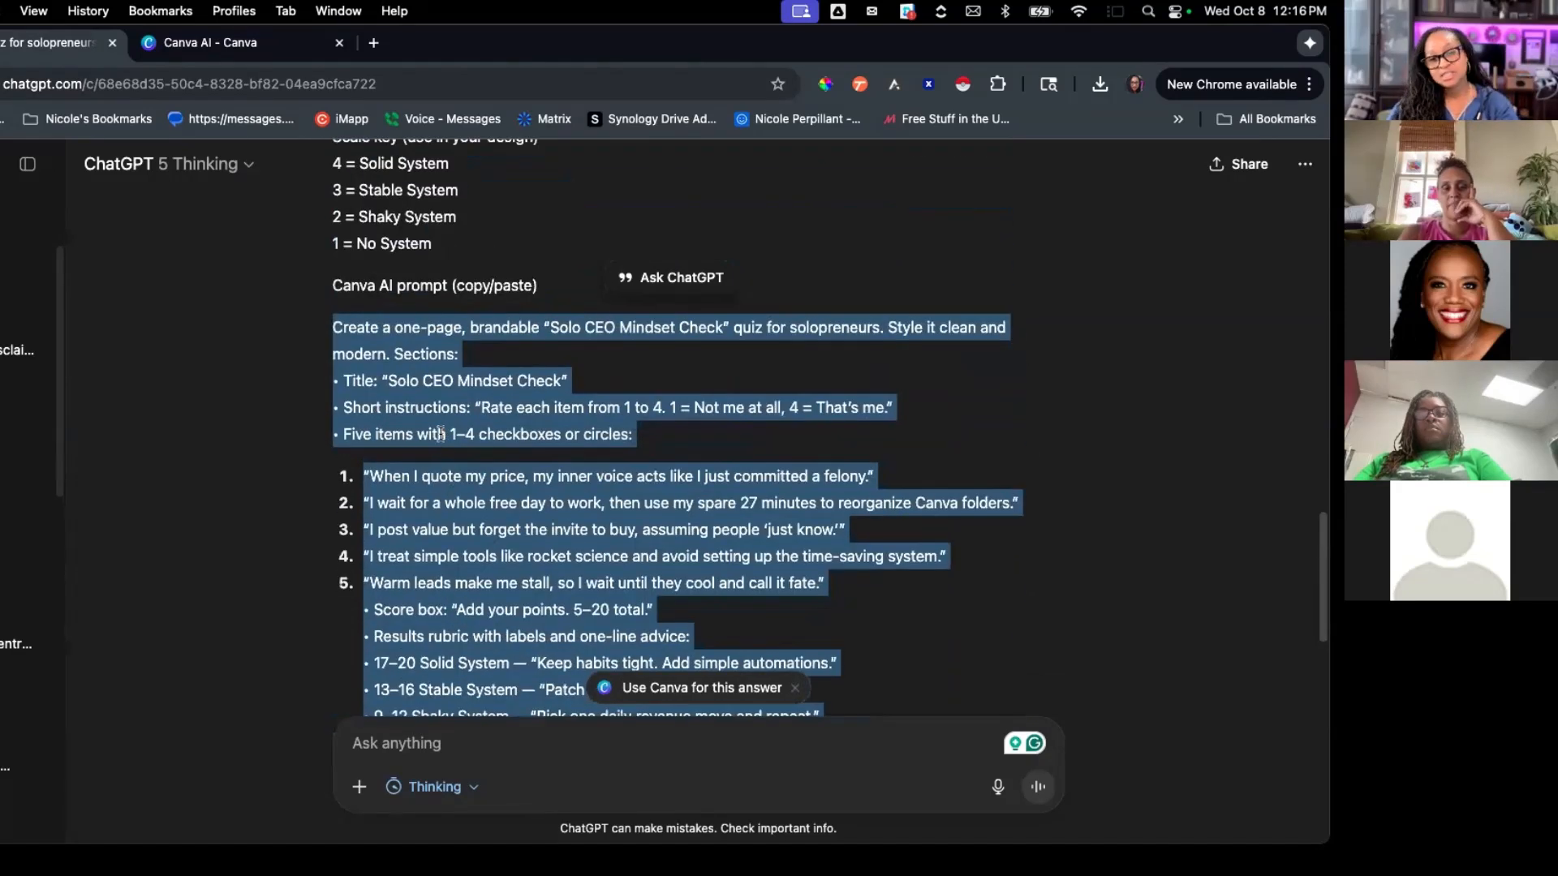
Step: Return to the generated quiz in Canva and answer the question about quoting a price with 4 (That's me)
left_click(287, 47)
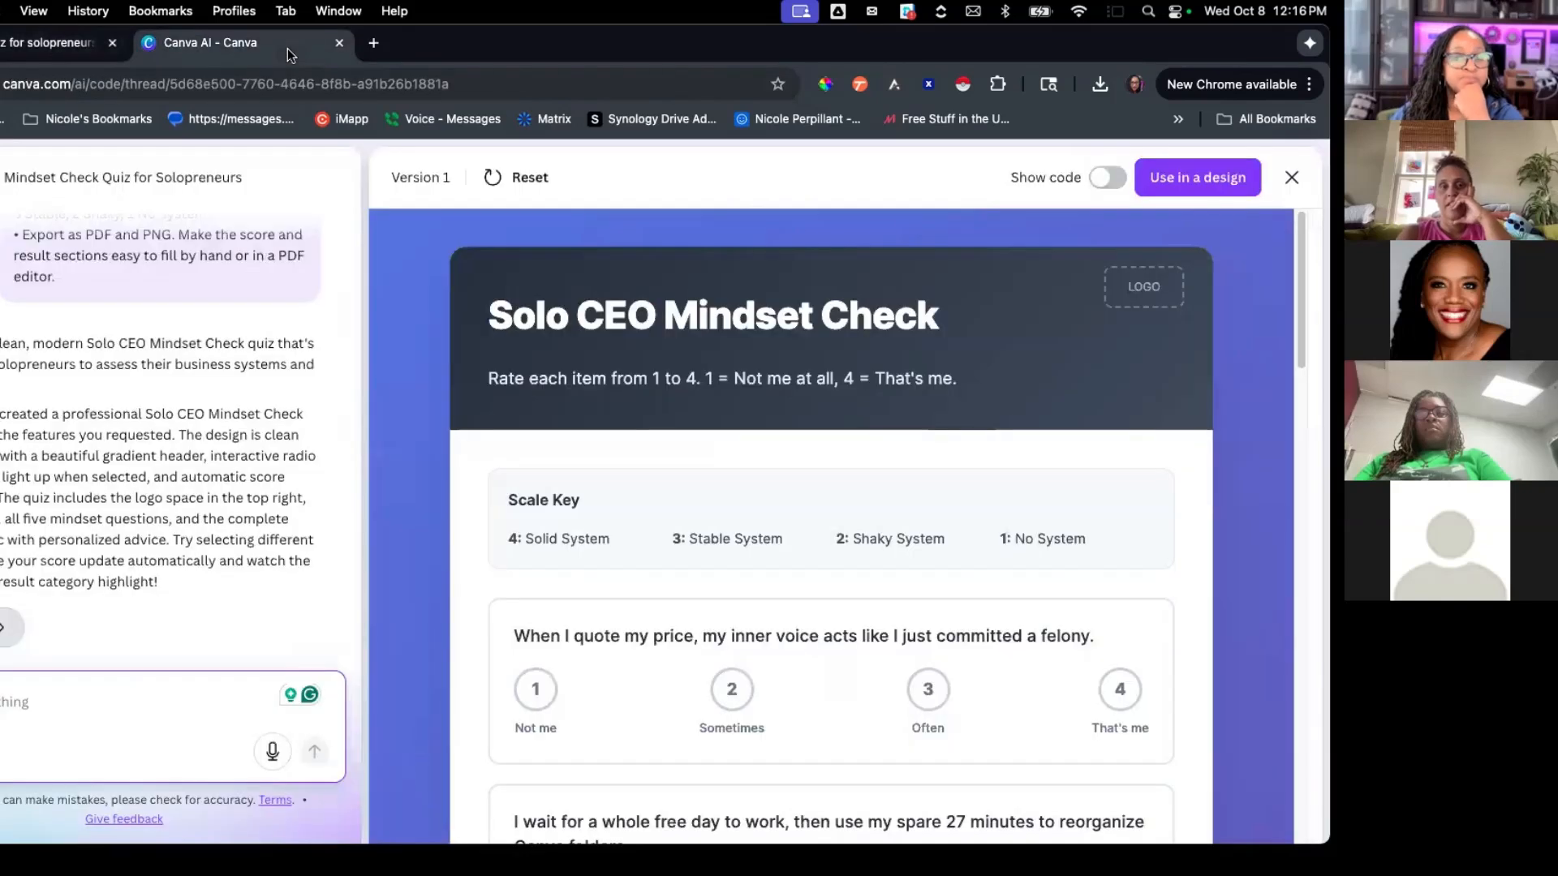
scroll(411, 542, "down", 2)
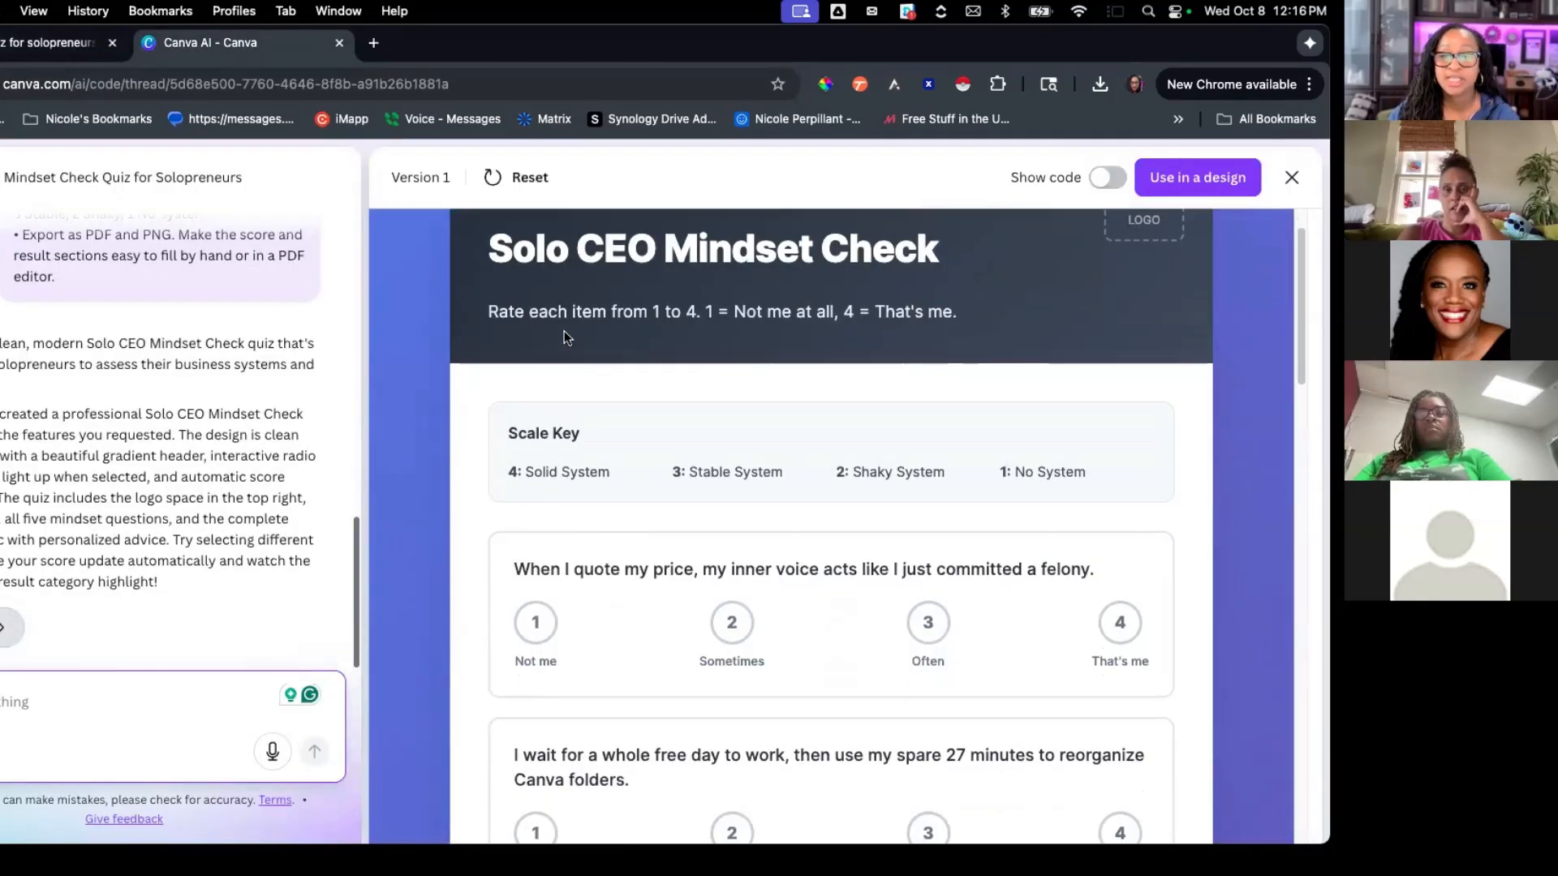
scroll(586, 322, "up", 2)
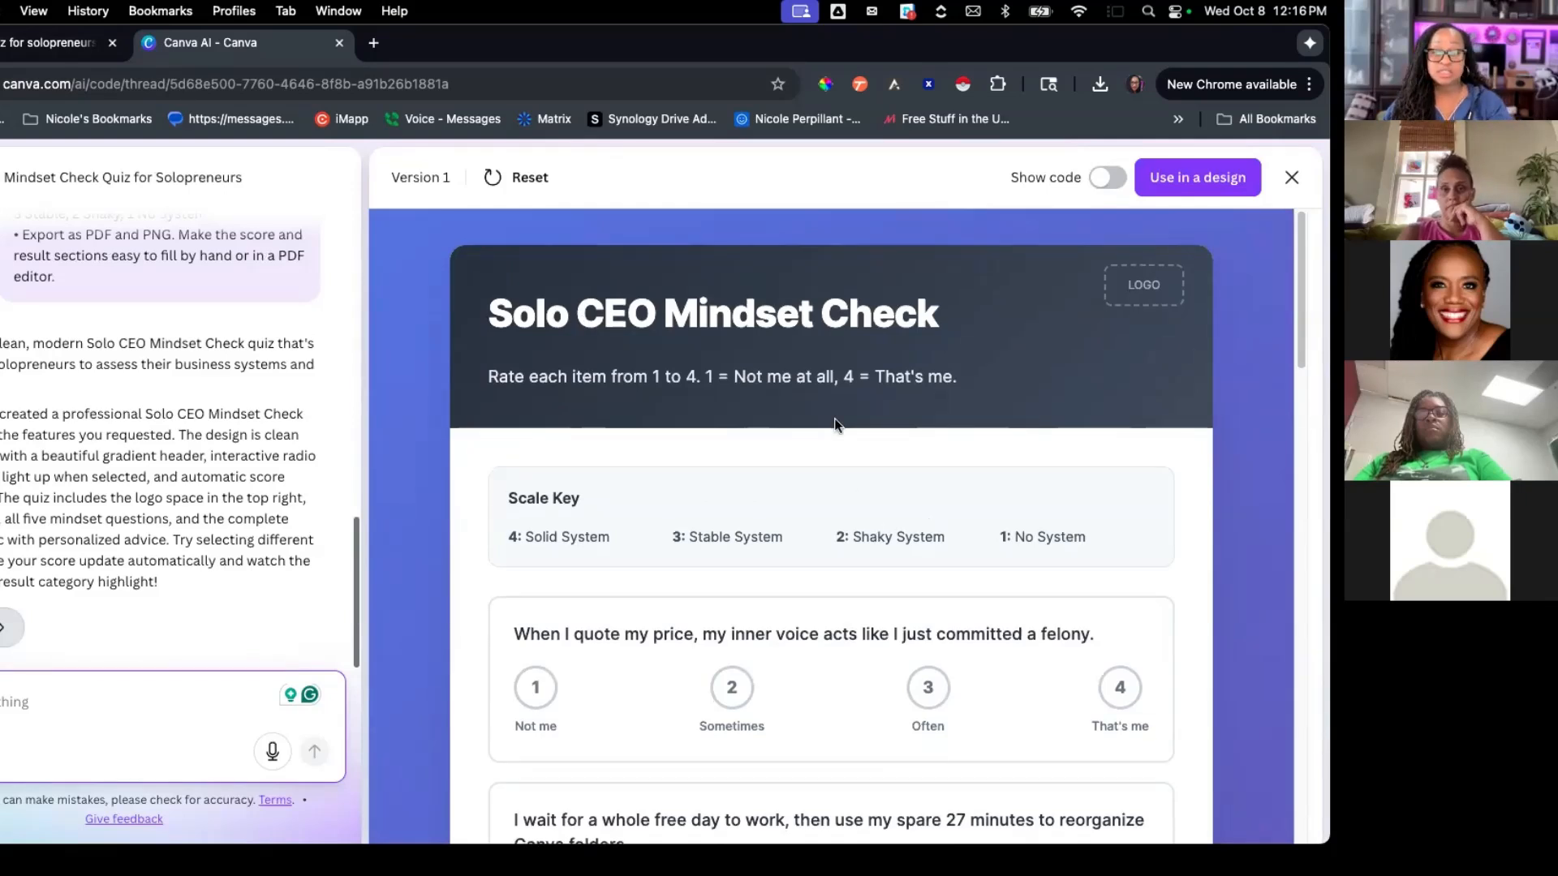
scroll(834, 416, "down", 3)
scroll(728, 519, "down", 2)
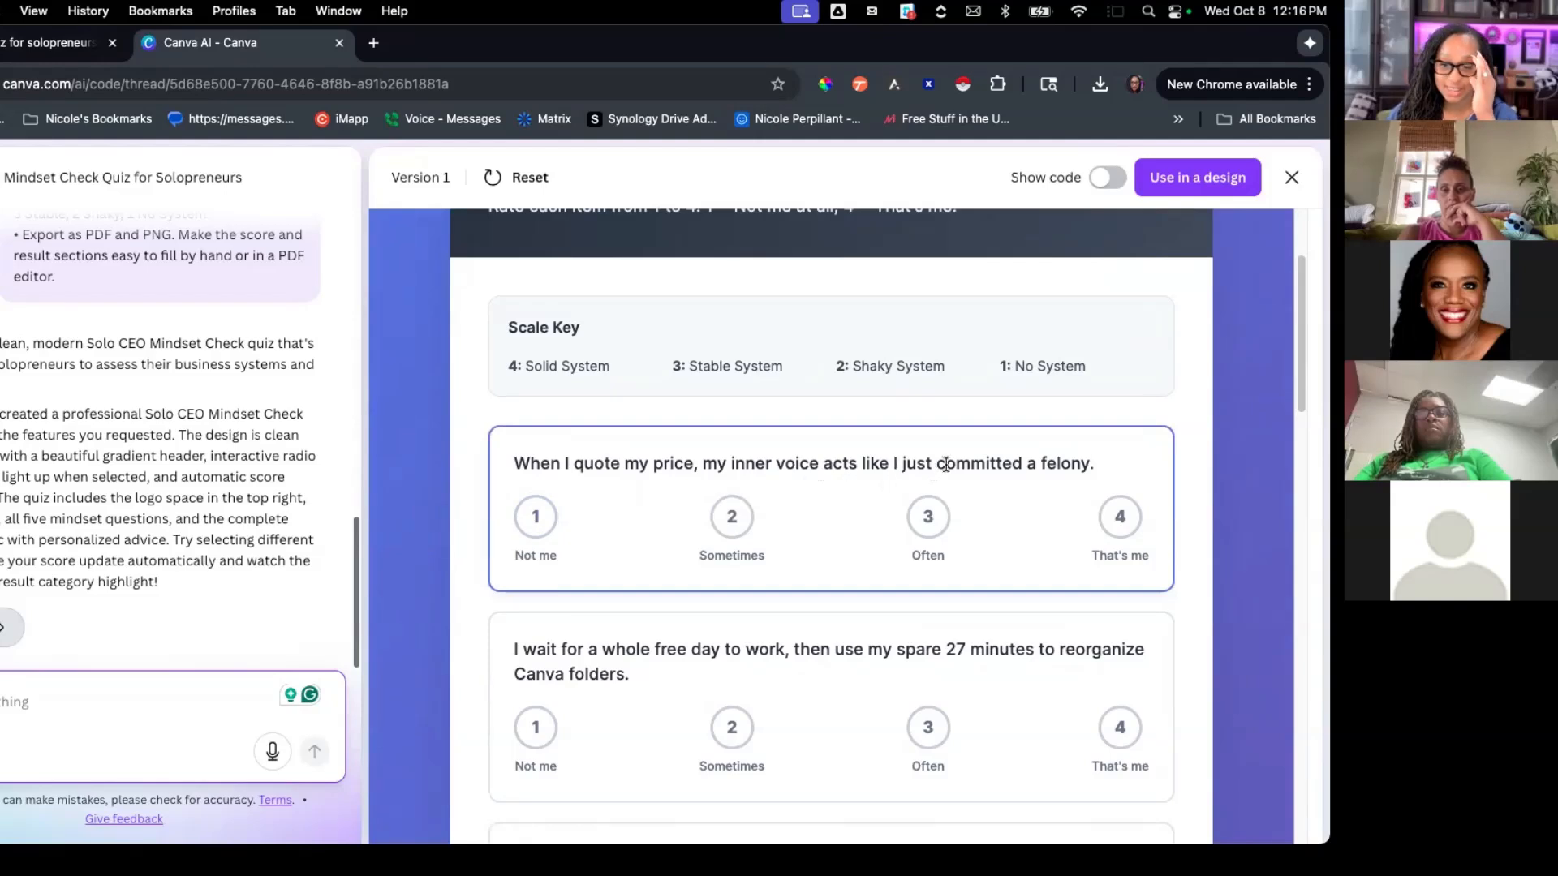
left_click(1107, 515)
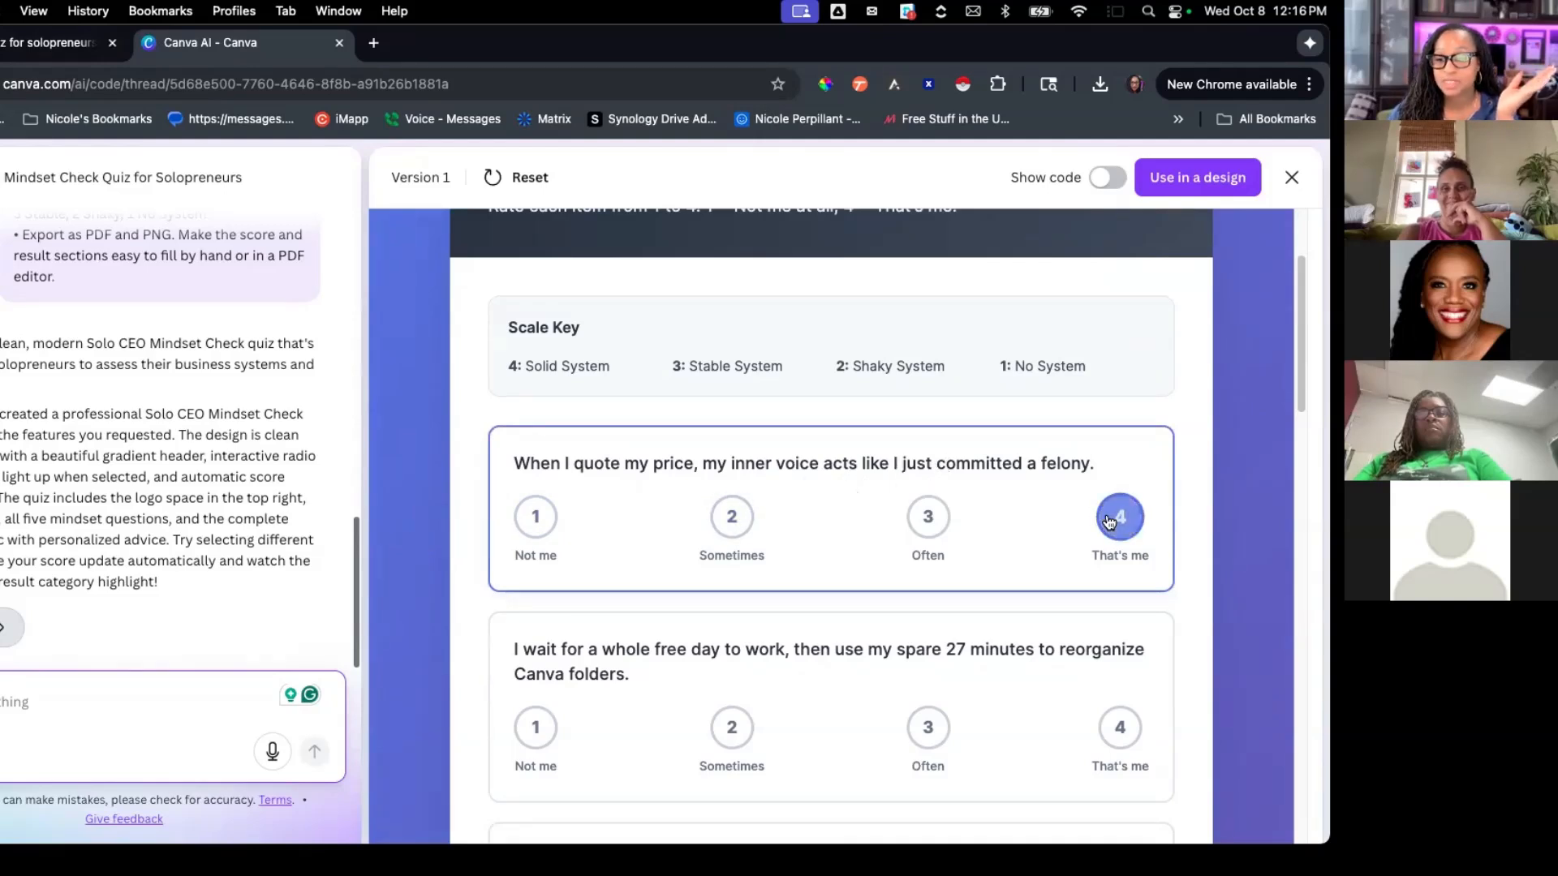
scroll(1083, 516, "down", 20)
scroll(1085, 520, "up", 20)
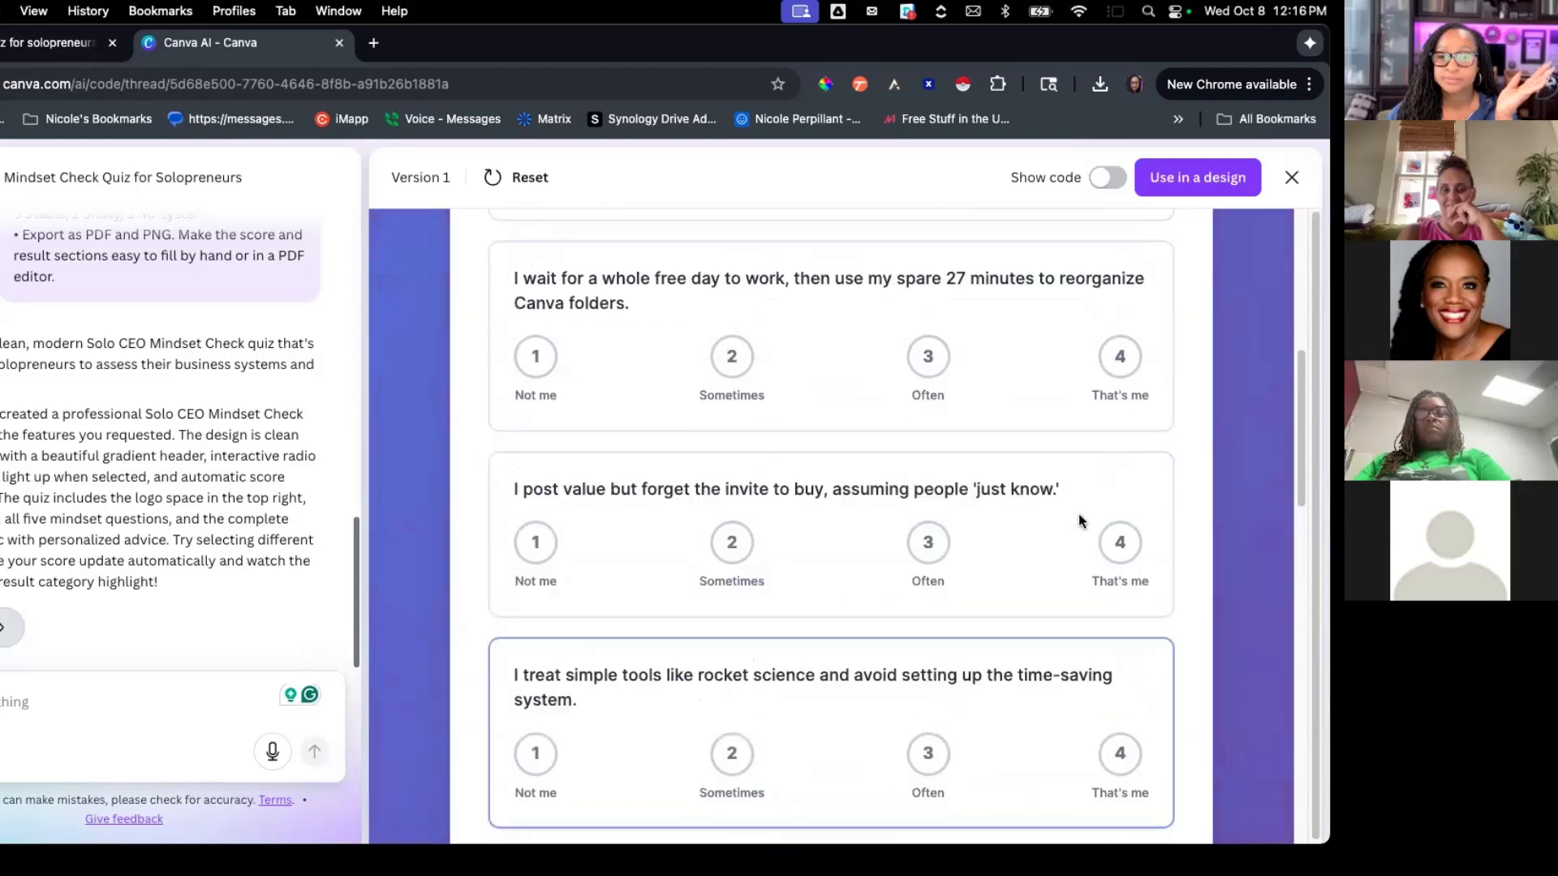
Step: Answer the question about waiting for a whole free day with 2 (Sometimes) and check the score and results sections
scroll(1077, 513, "down", 3)
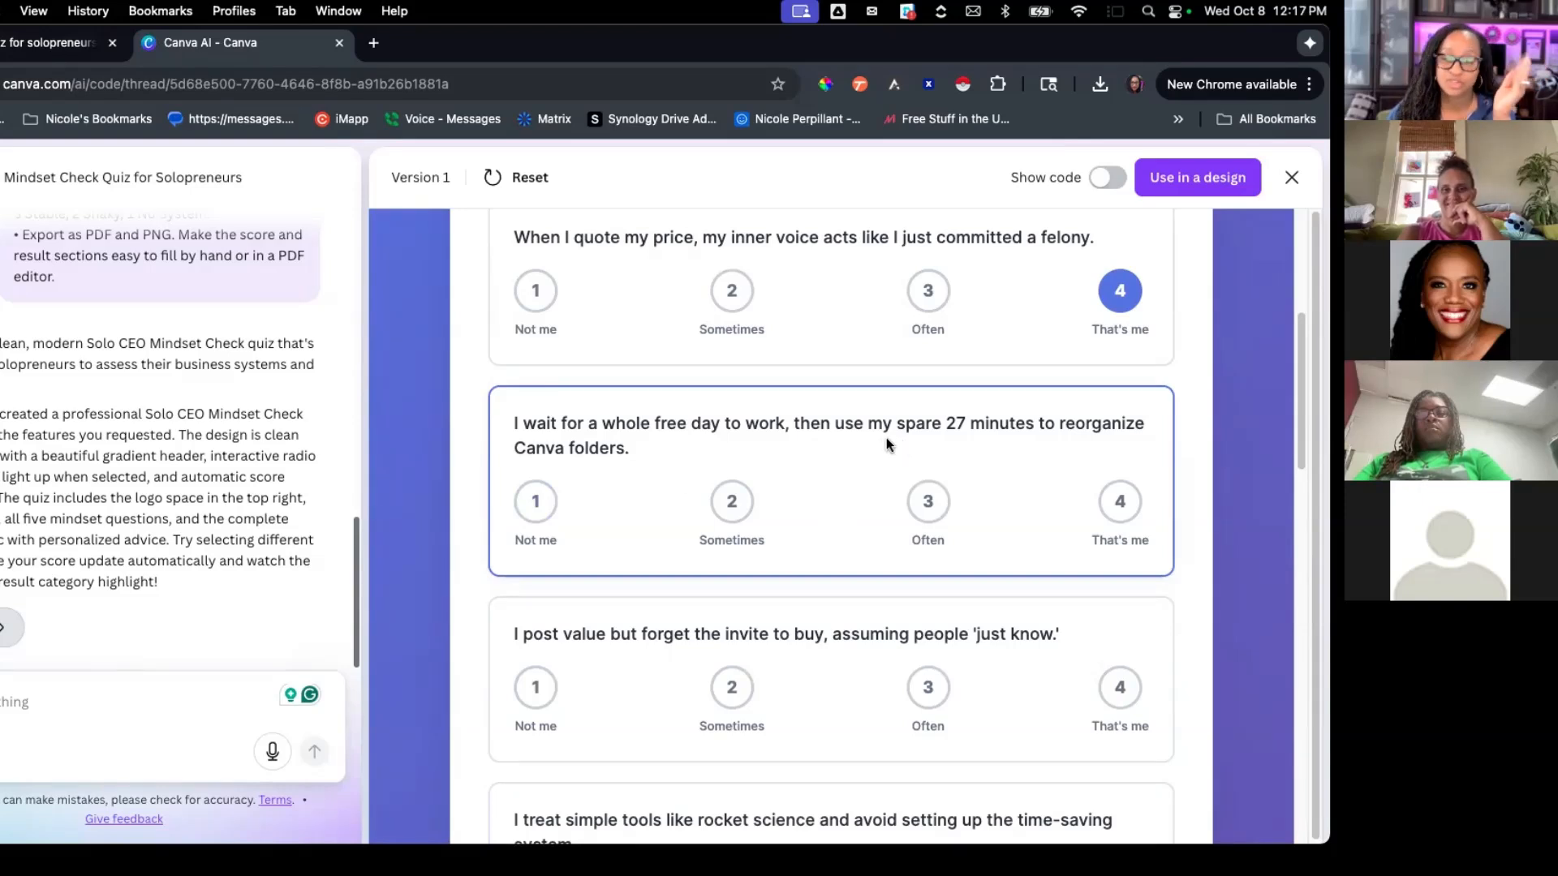
left_click(727, 503)
scroll(724, 496, "down", 15)
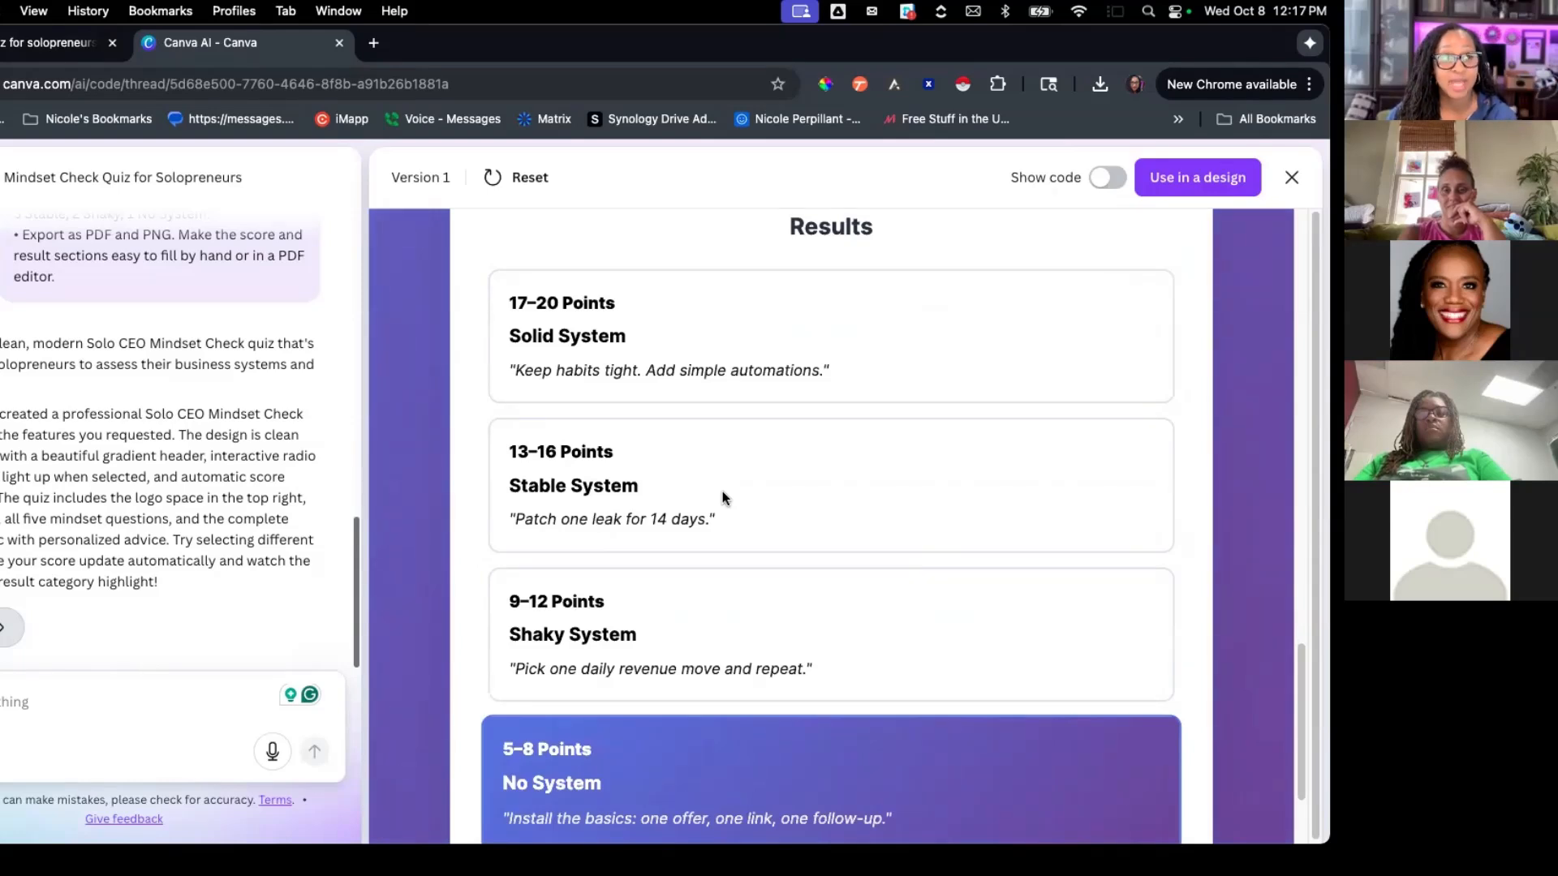
scroll(722, 497, "up", 5)
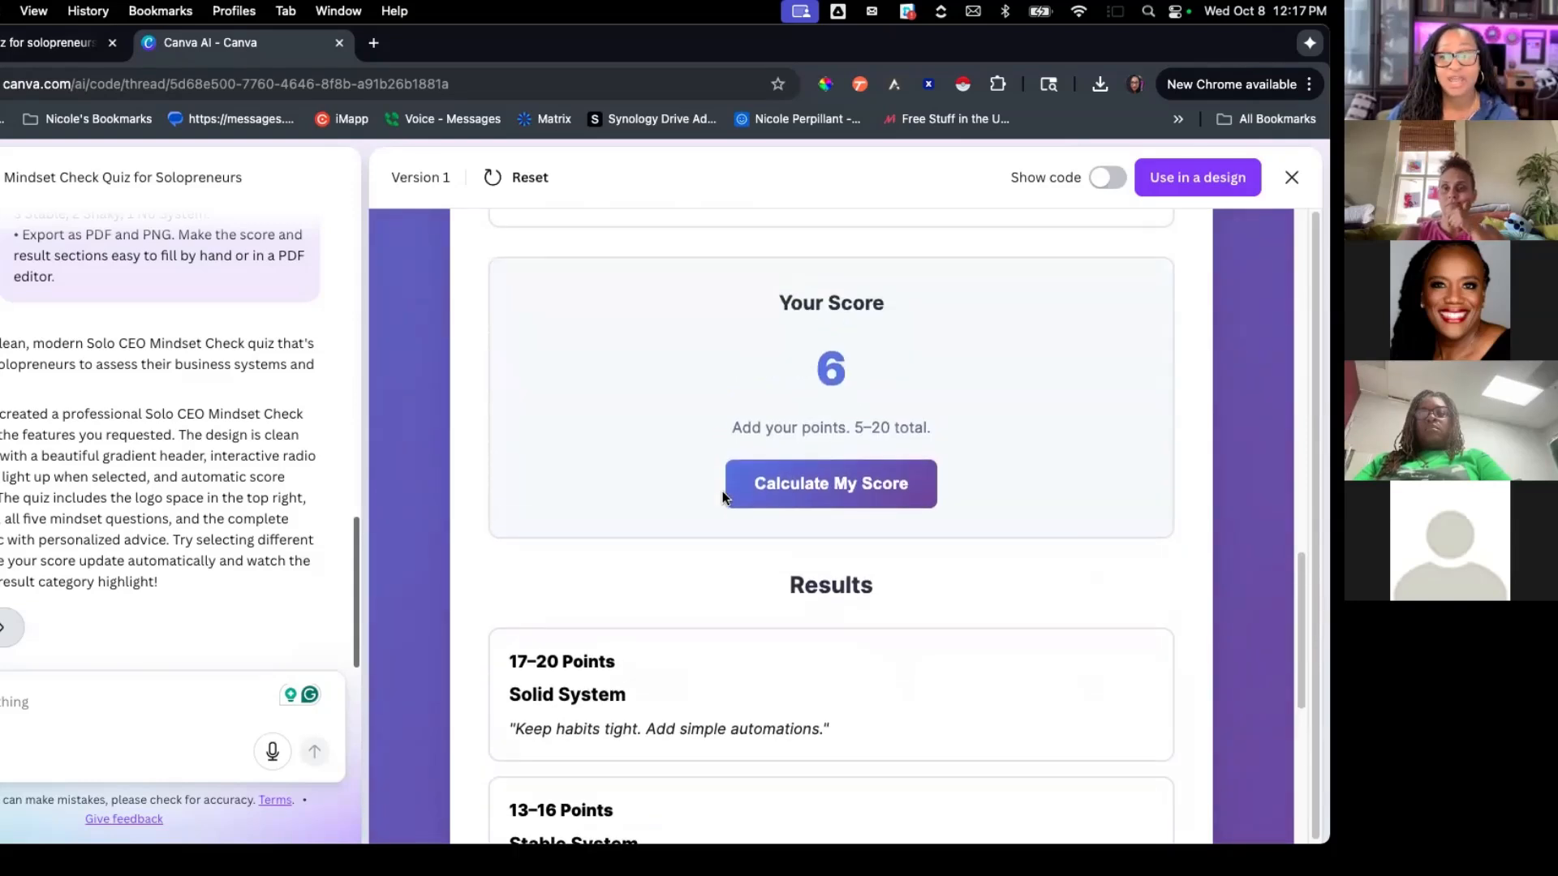
scroll(722, 490, "up", 10)
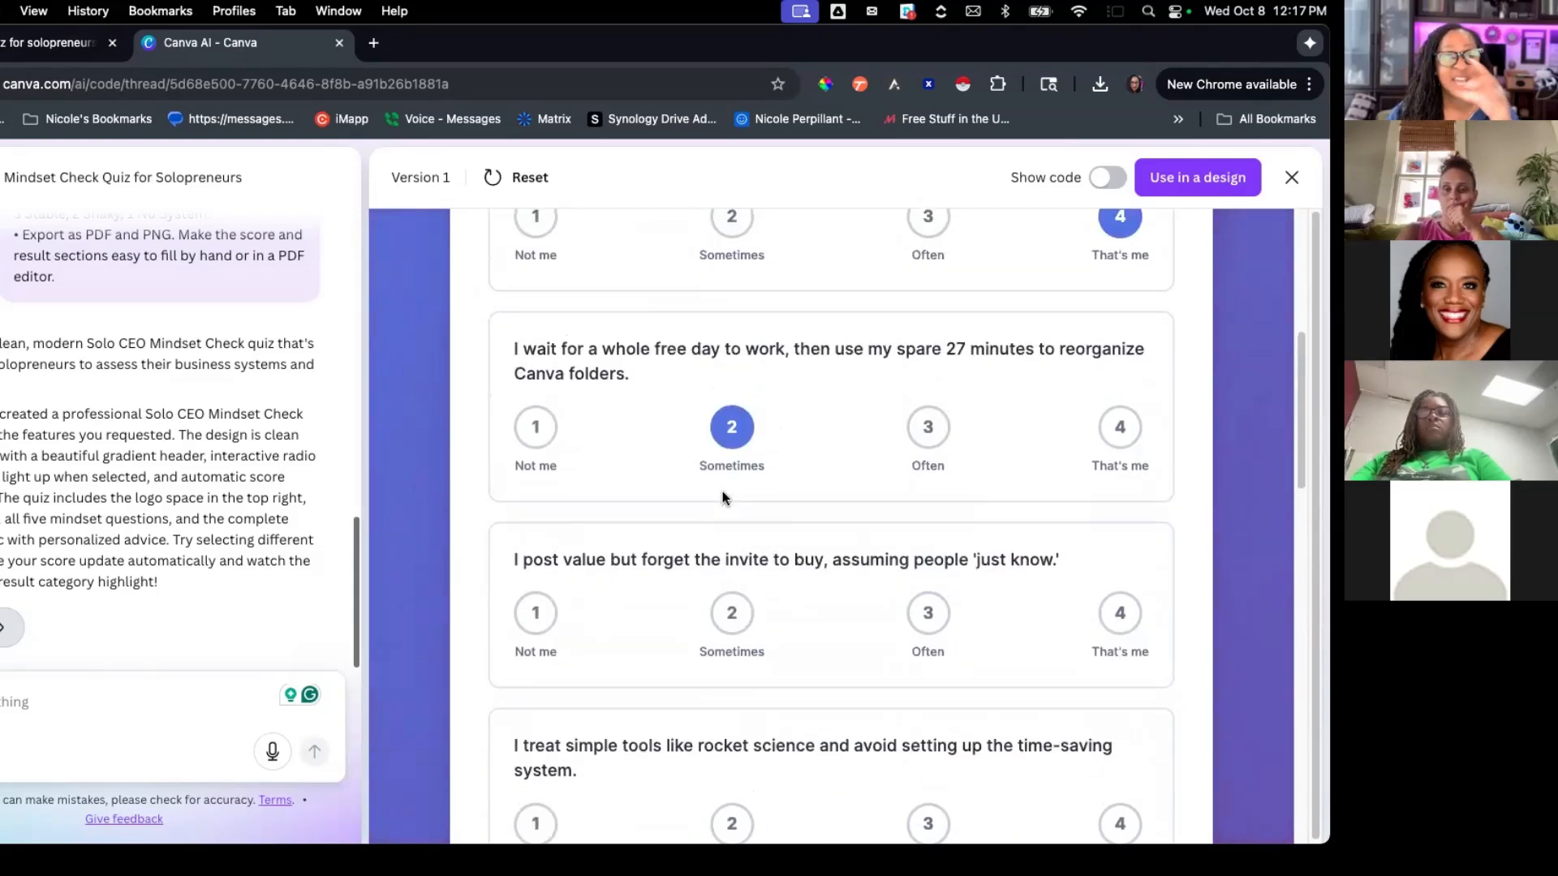
Step: Answer the question about forgetting the invite to buy with 4 (That's me) and the one about simple tools with 1 (Not me)
scroll(722, 498, "down", 3)
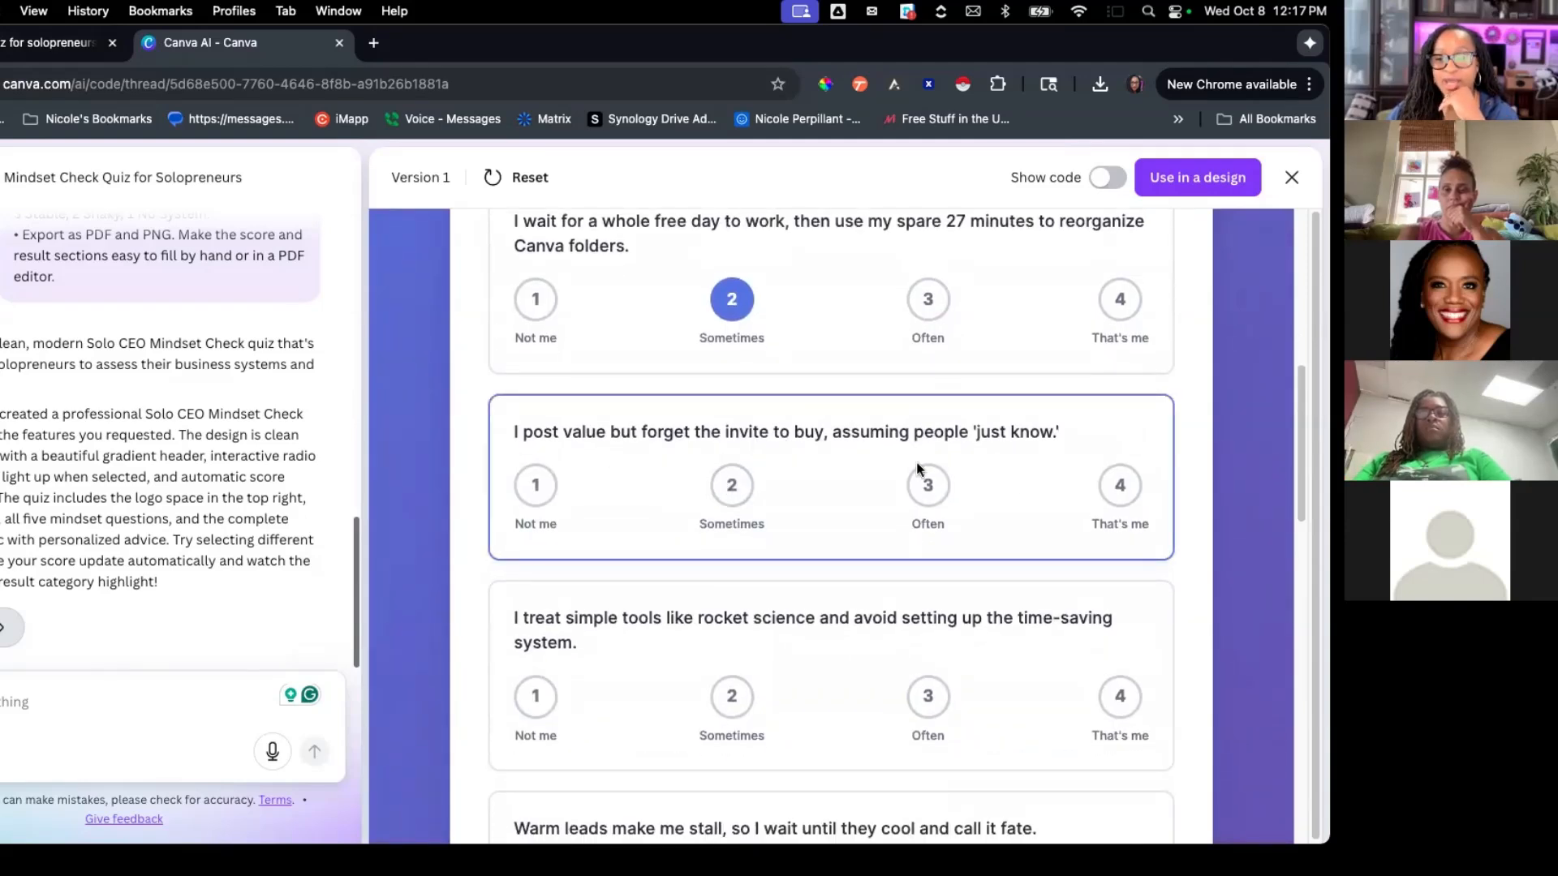
scroll(870, 519, "down", 10)
scroll(859, 489, "up", 10)
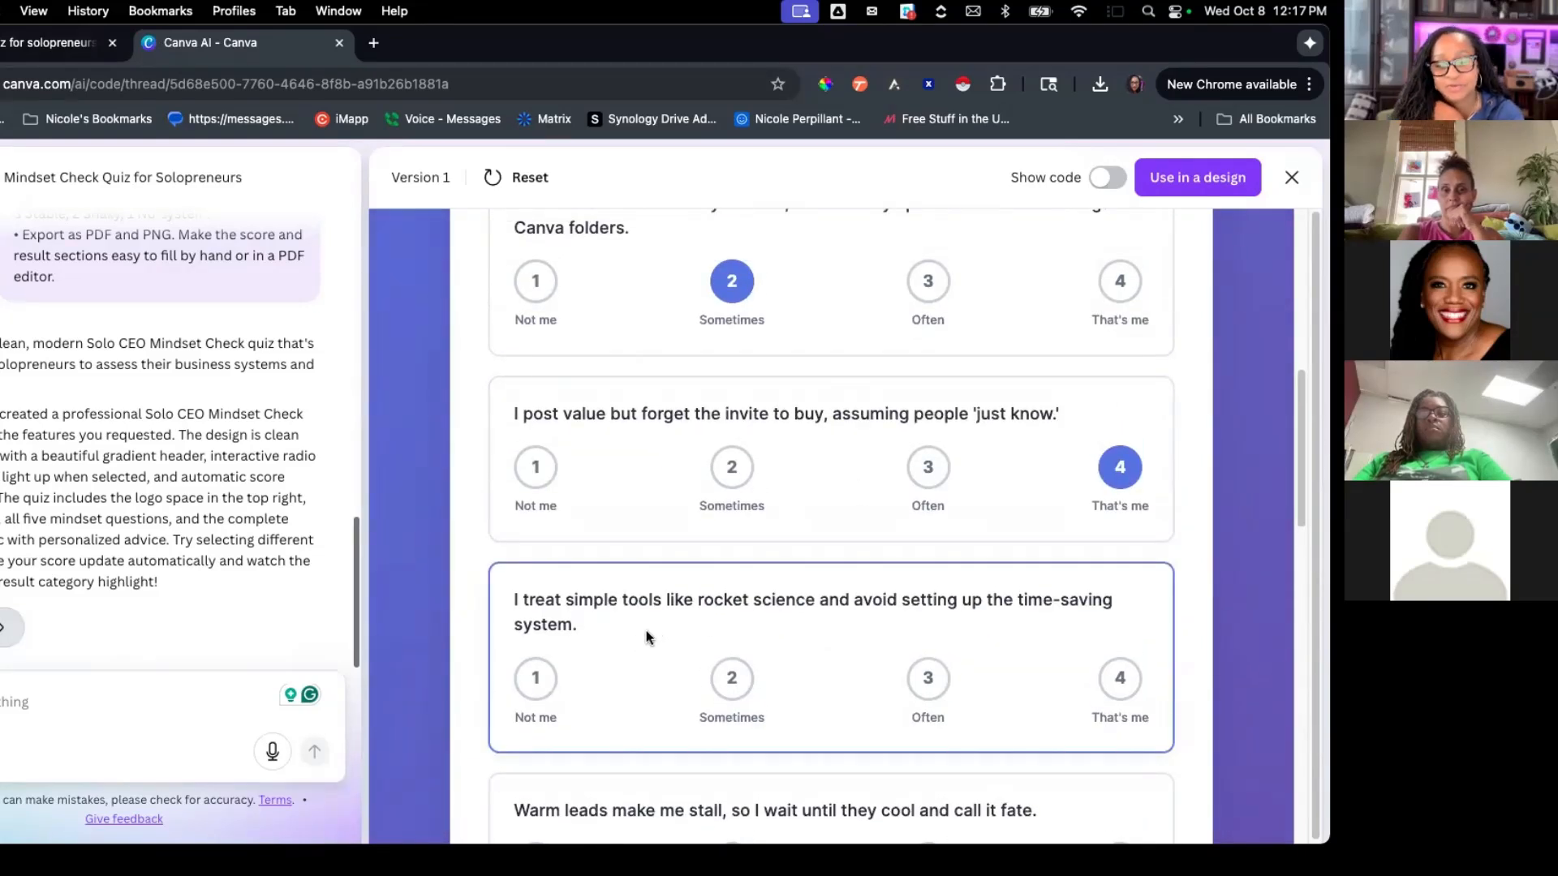
left_click(535, 687)
scroll(649, 632, "down", 6)
scroll(708, 582, "up", 6)
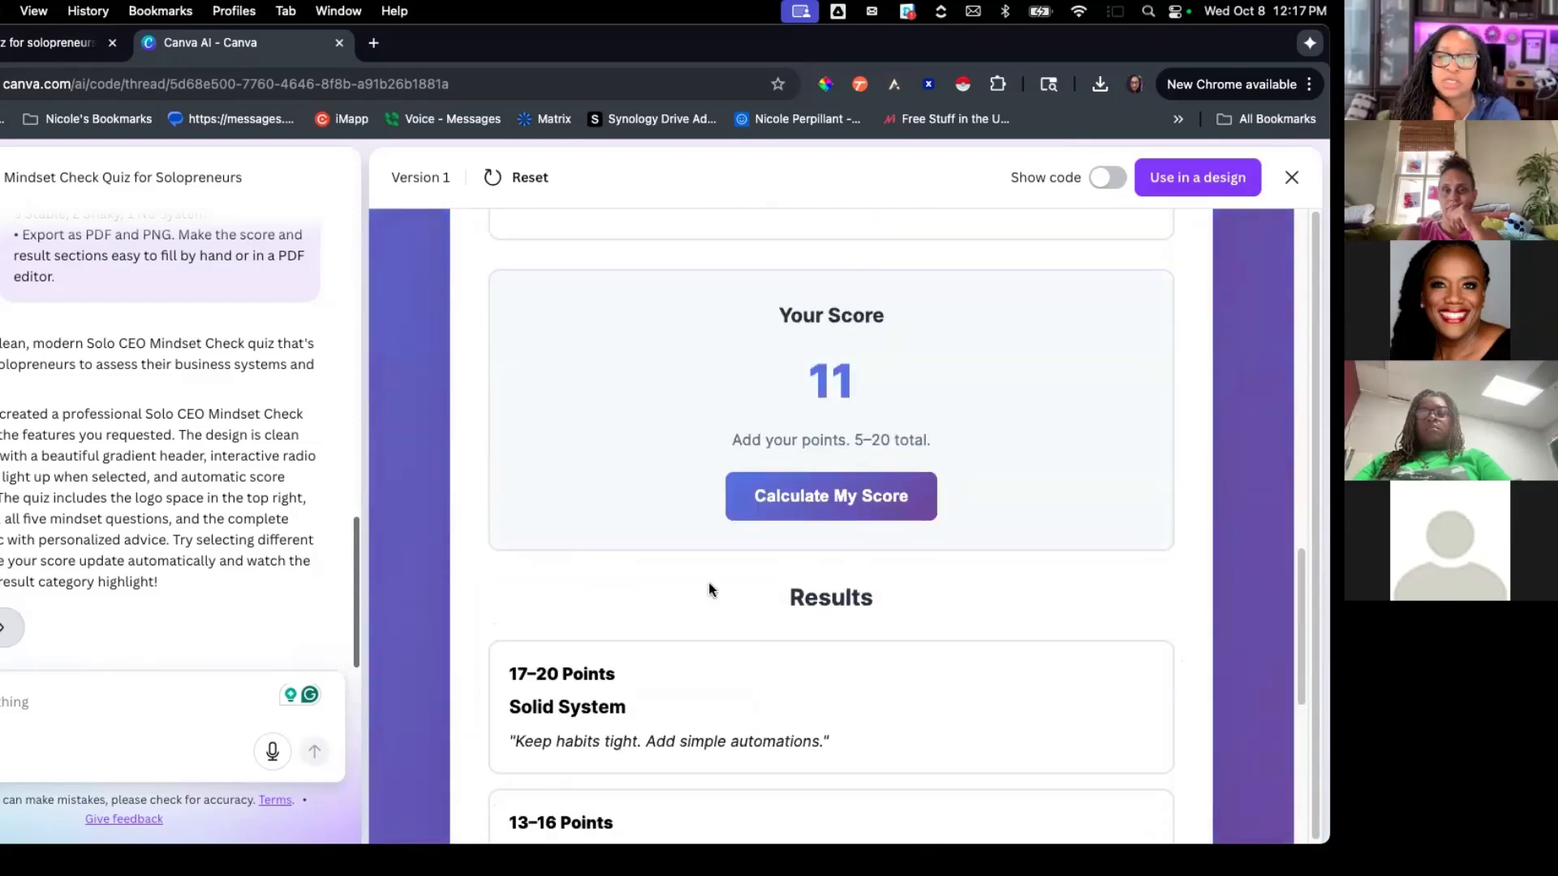
Step: Answer the question about stalling on warm leads with 3 (Often) and check the score box
scroll(708, 582, "up", 3)
scroll(582, 651, "down", 1)
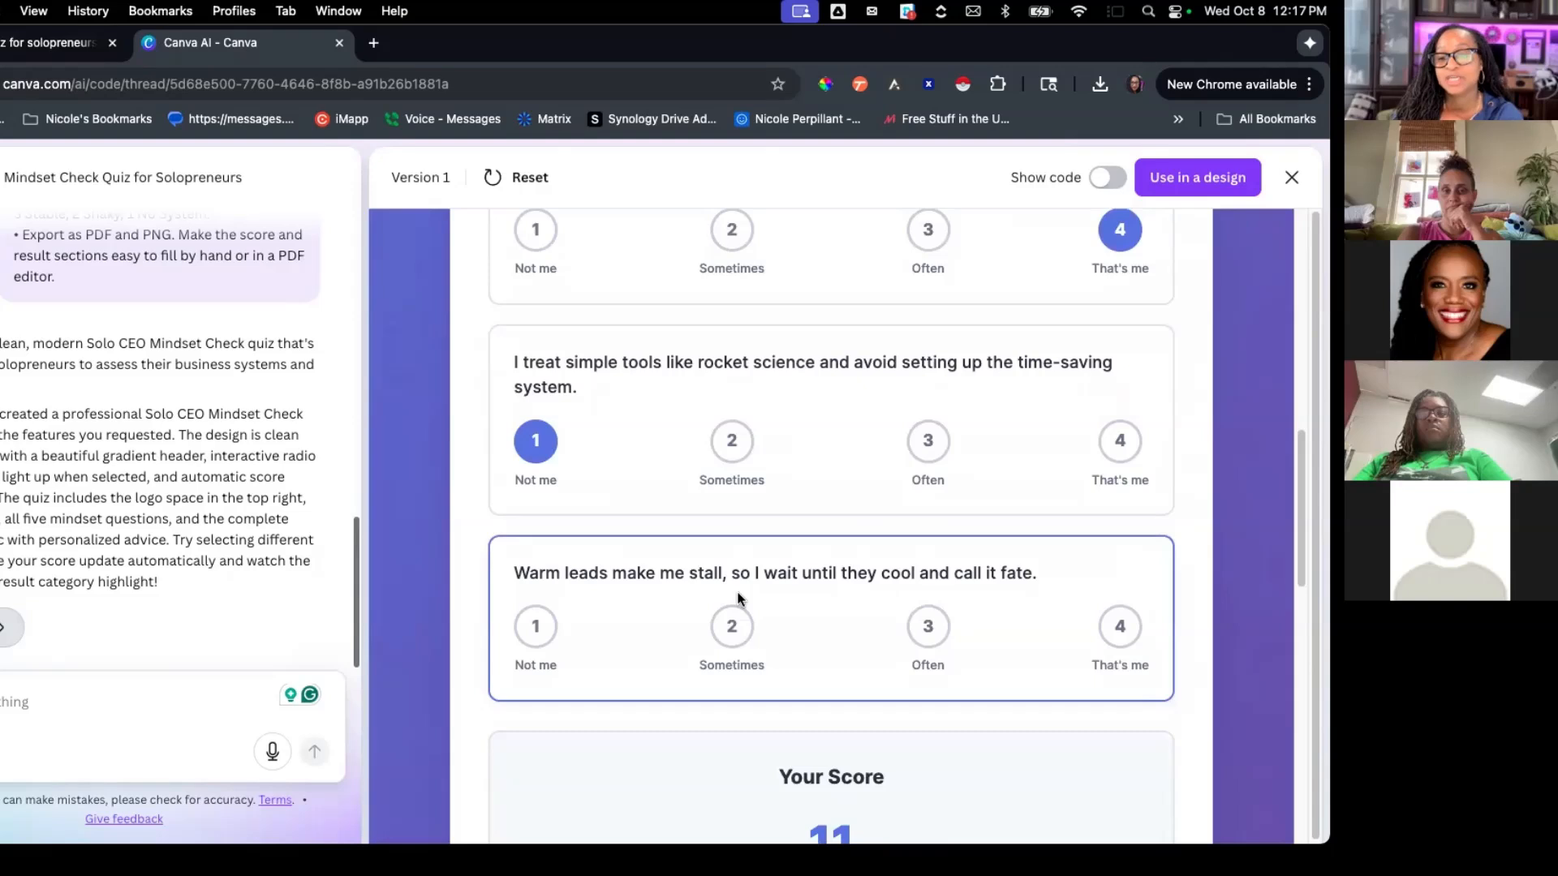
left_click(929, 629)
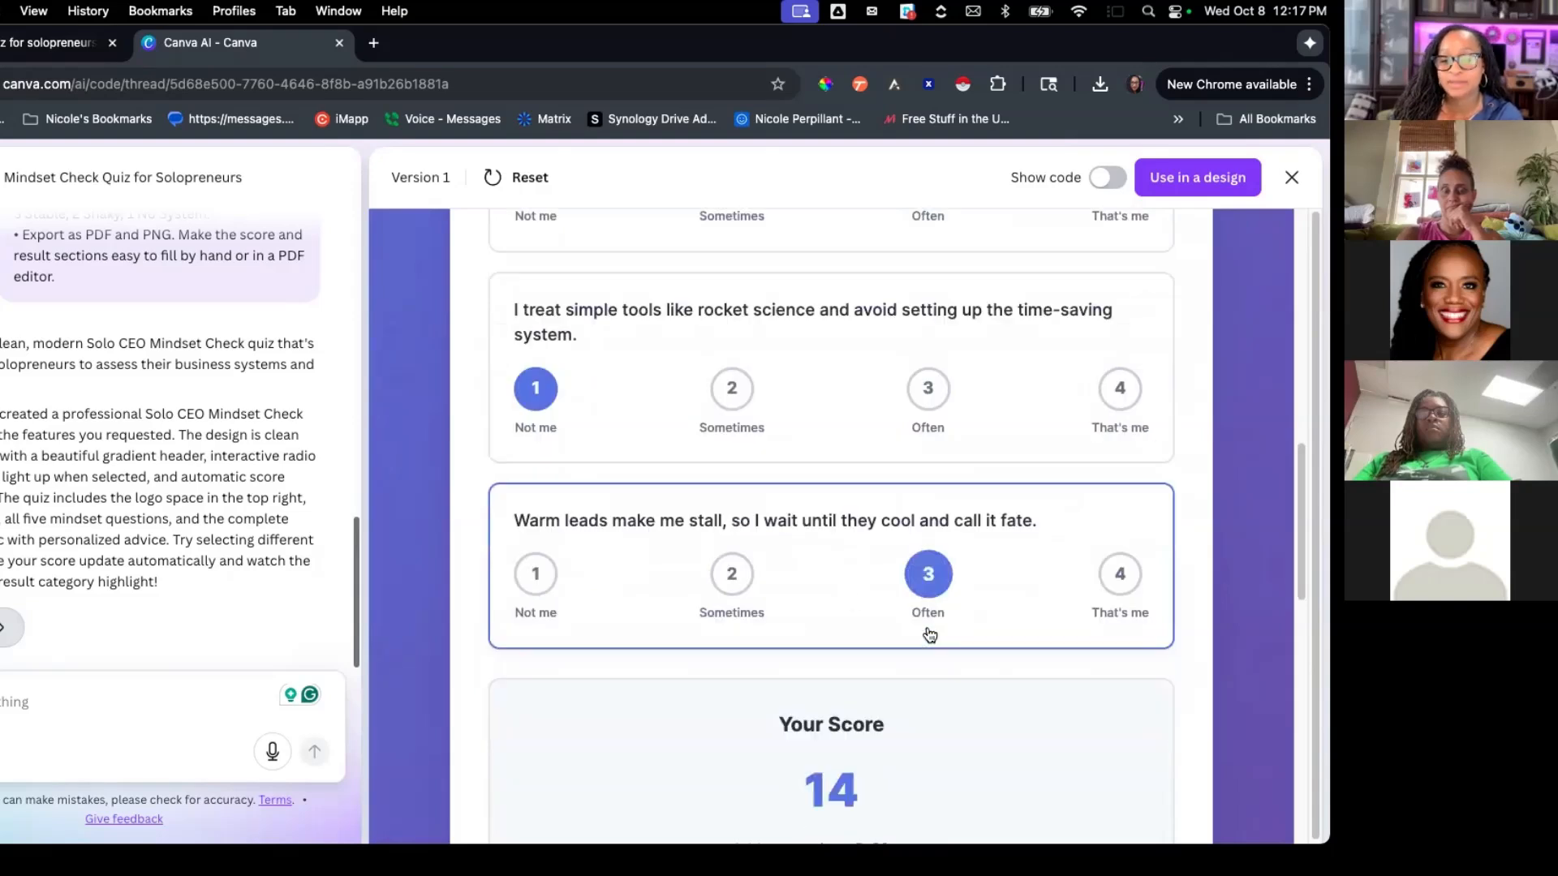
scroll(930, 633, "down", 10)
scroll(930, 633, "up", 4)
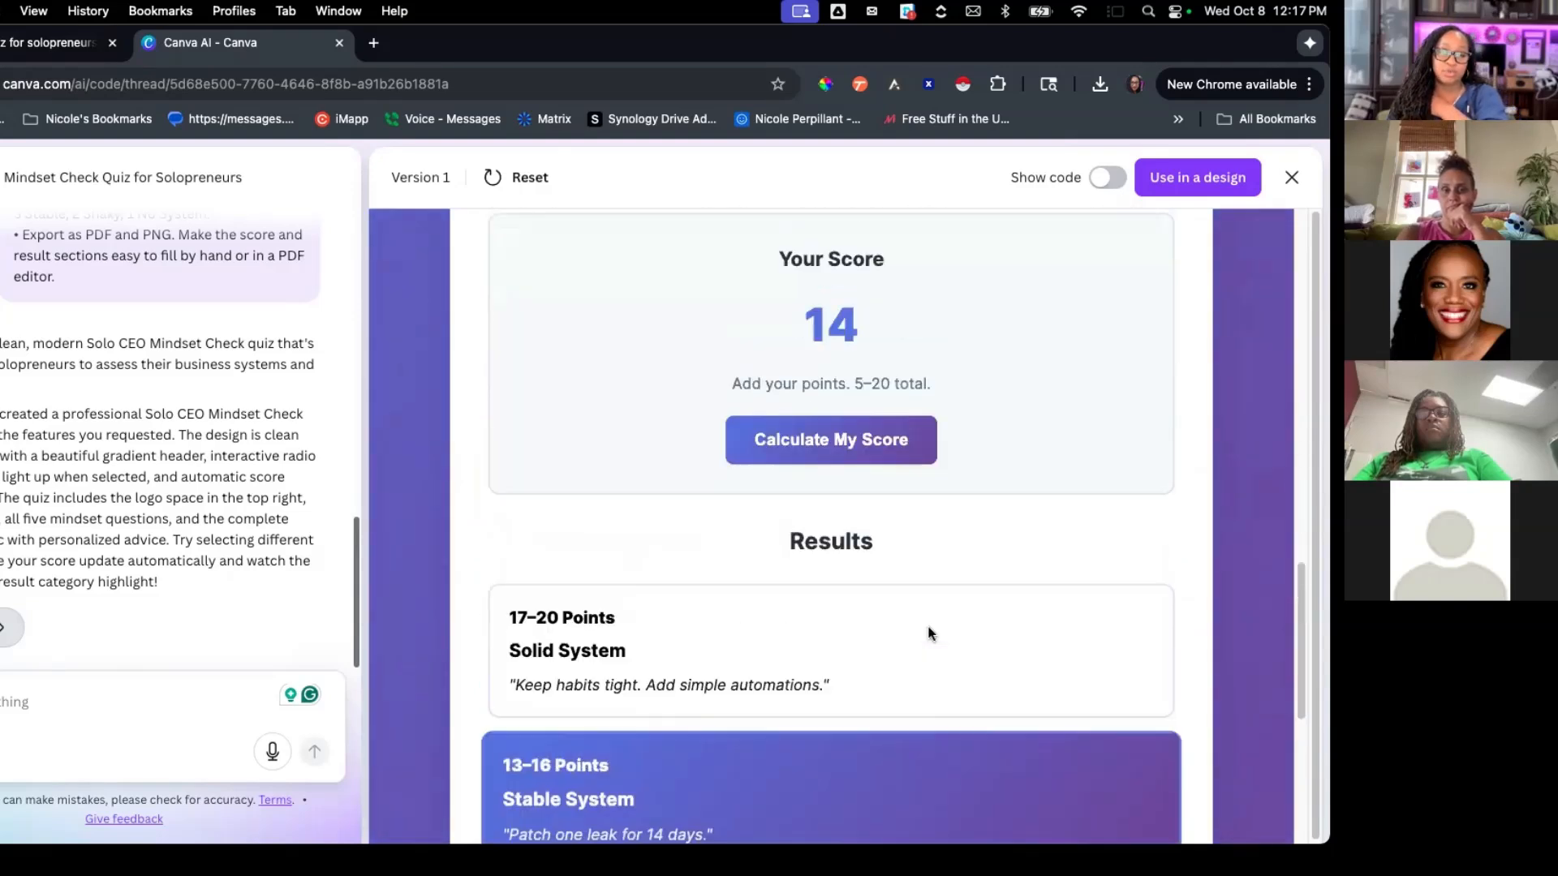
Step: Calculate the quiz score and review the result categories down to the footer
scroll(916, 621, "up", 3)
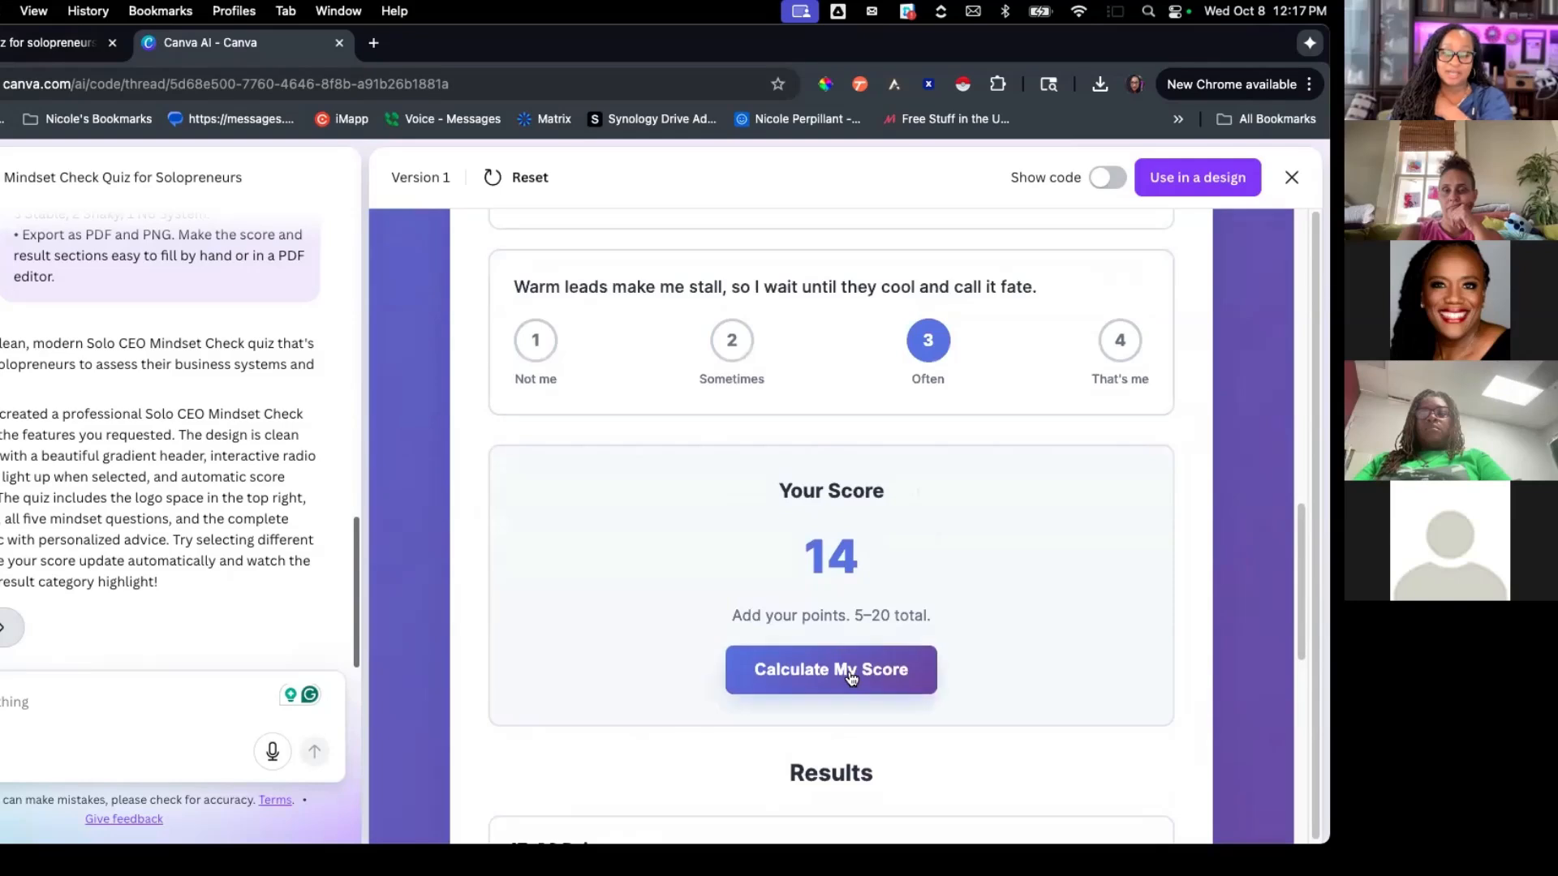
left_click(848, 673)
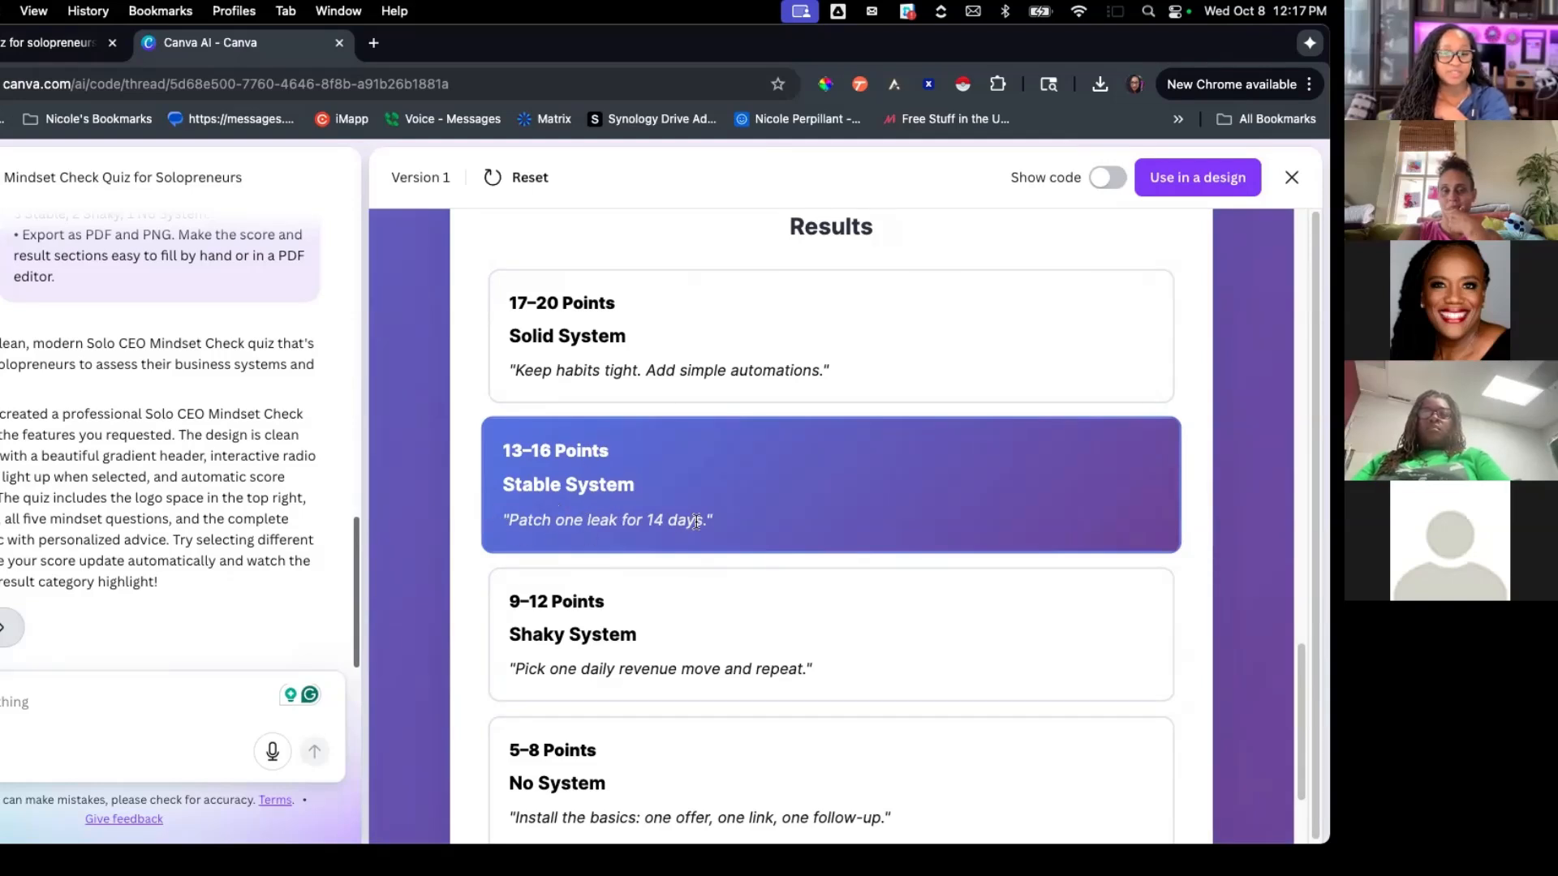
scroll(698, 523, "up", 3)
scroll(698, 528, "down", 5)
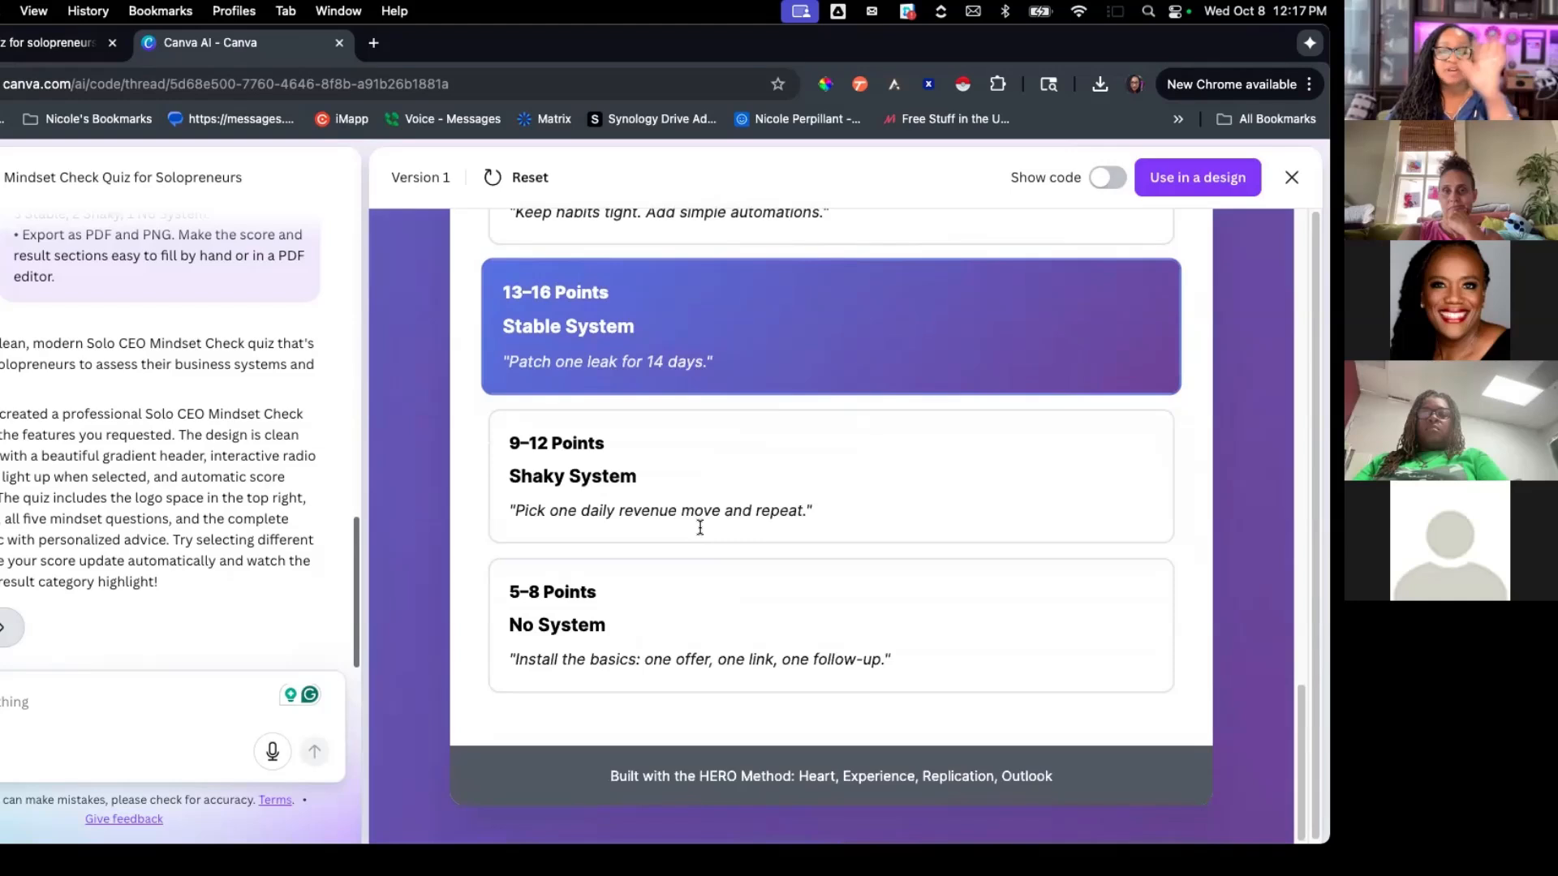
Step: Start a follow-up prompt asking that a chosen rating not go to the bottom of the page, but to the next question
left_click(79, 703)
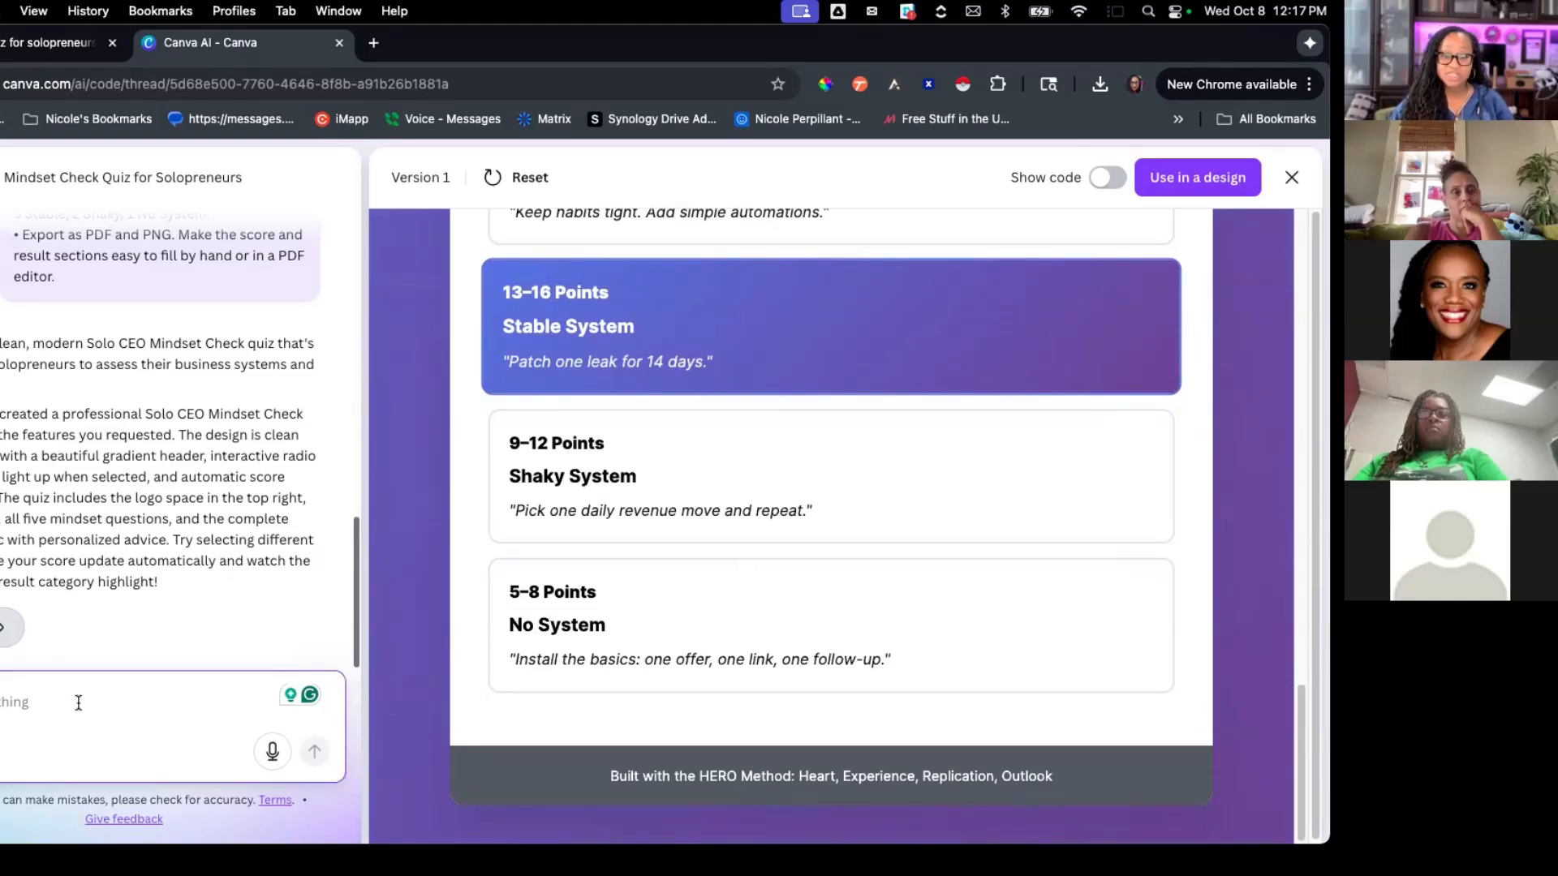
type("C")
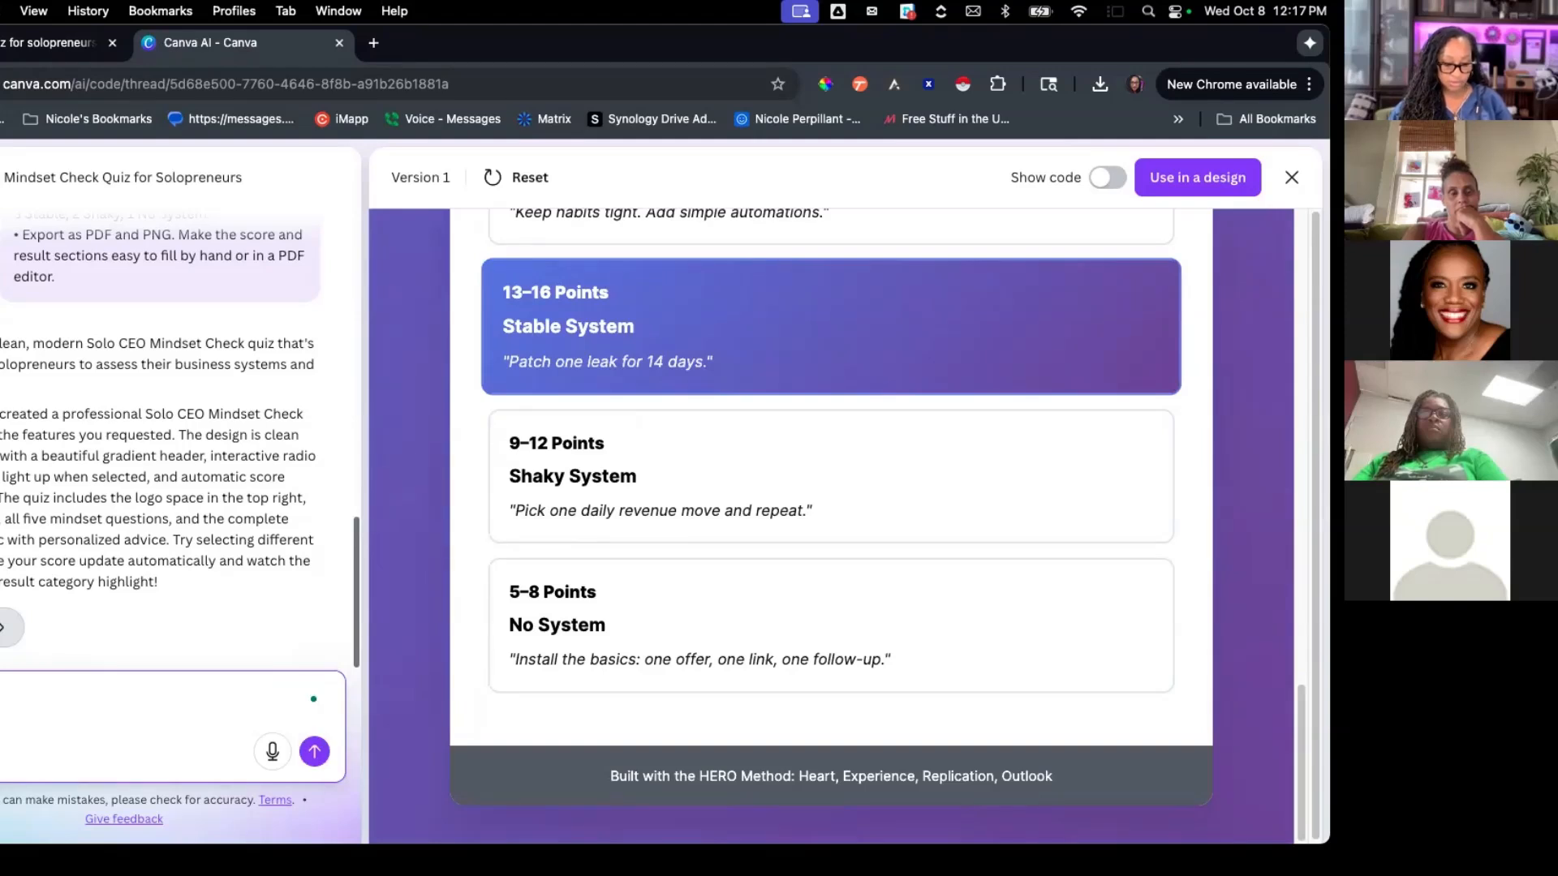
type("ing a rating")
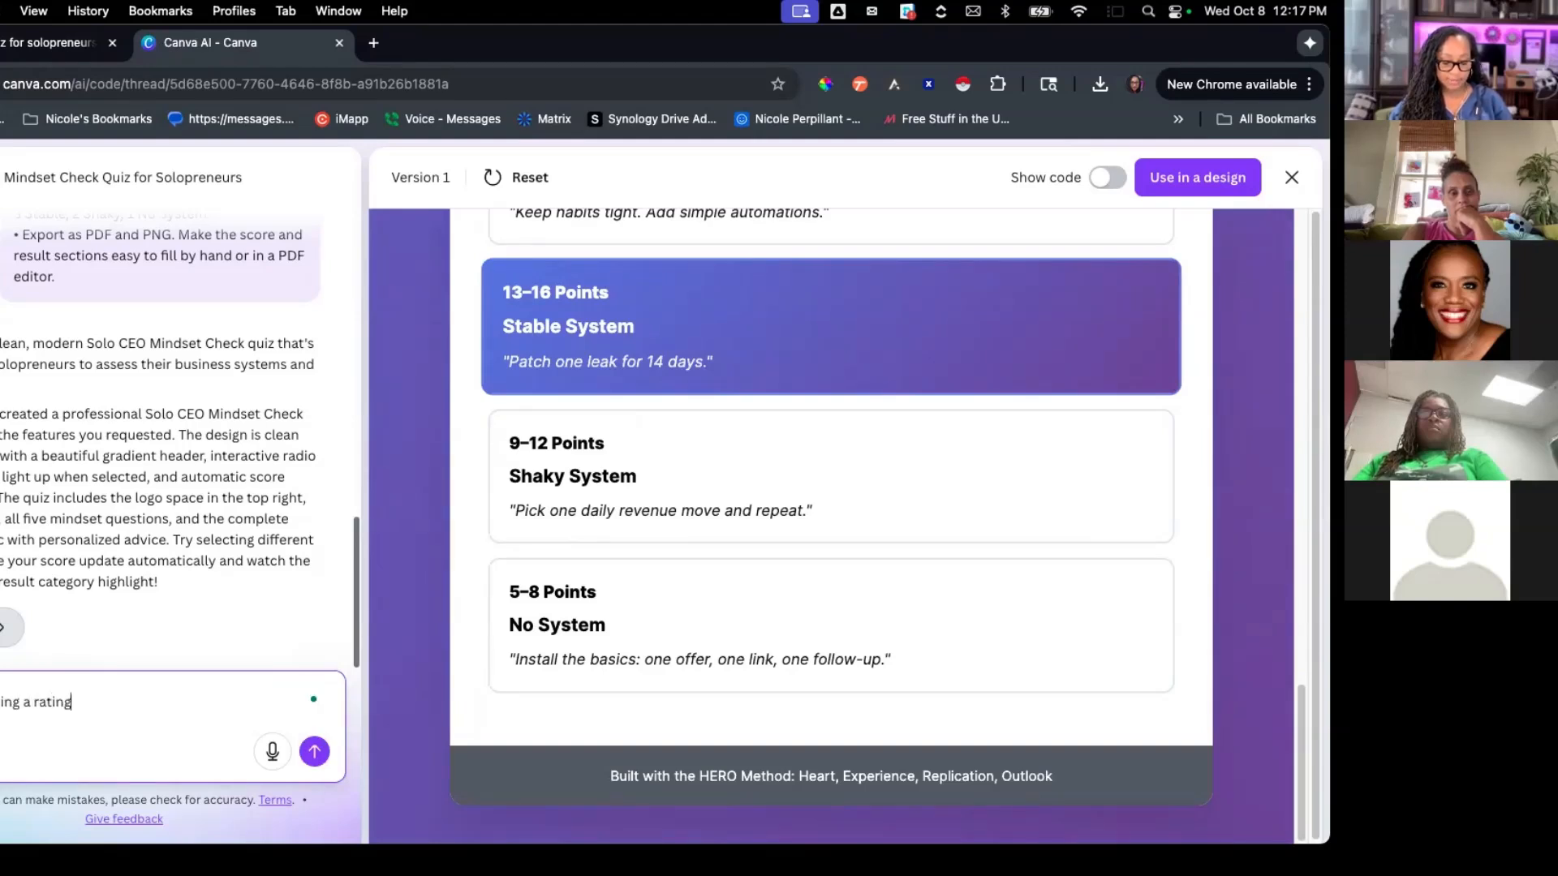
type(" do not go to the bottom of the page,")
key("shift+Return")
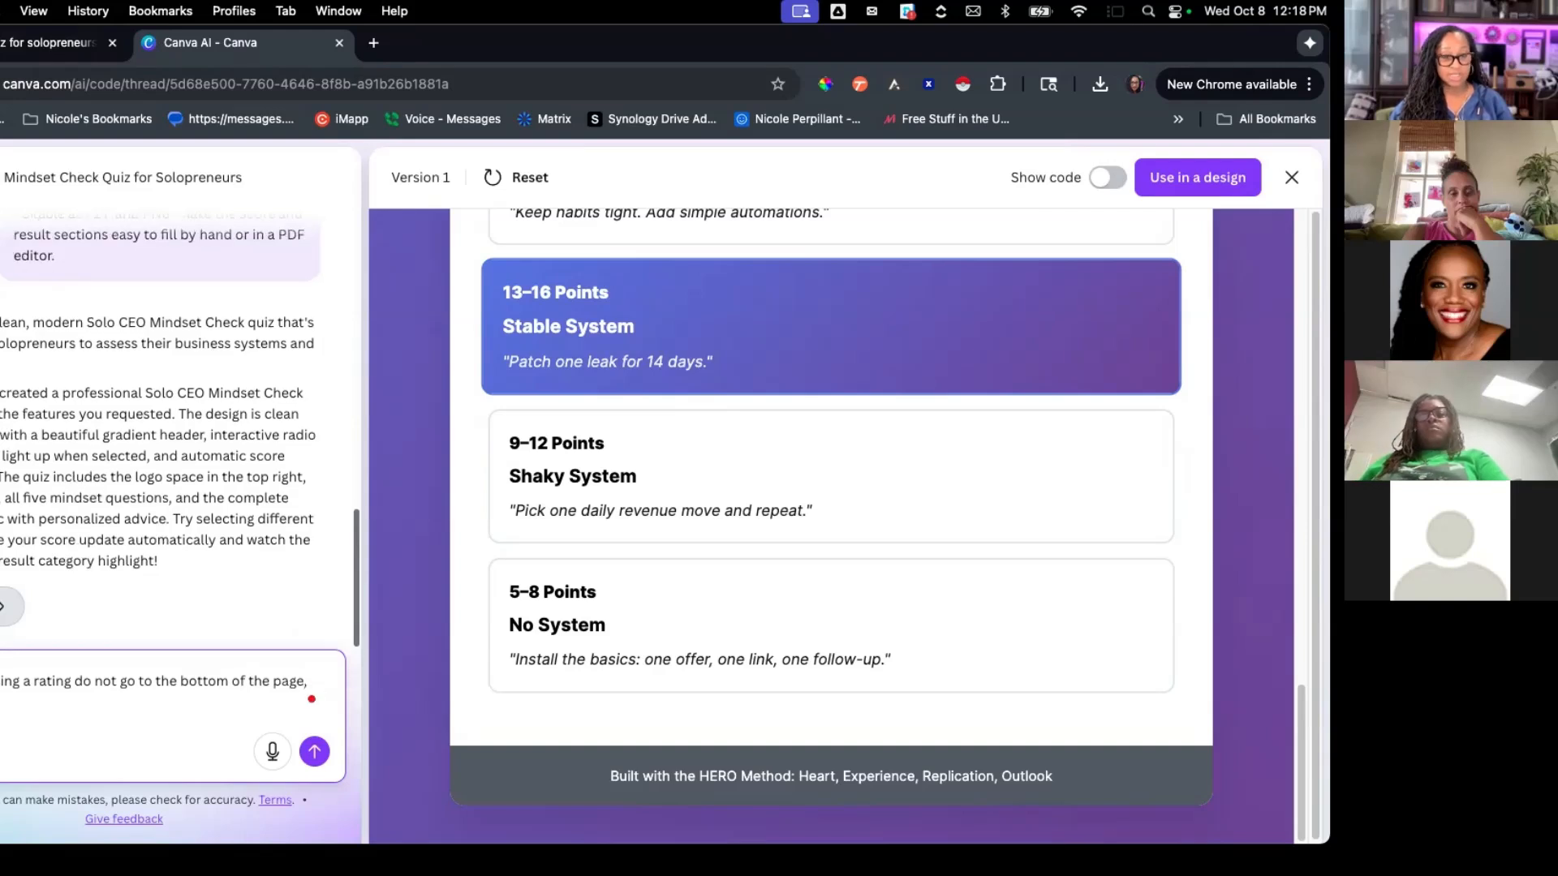
type("the page, e next question.")
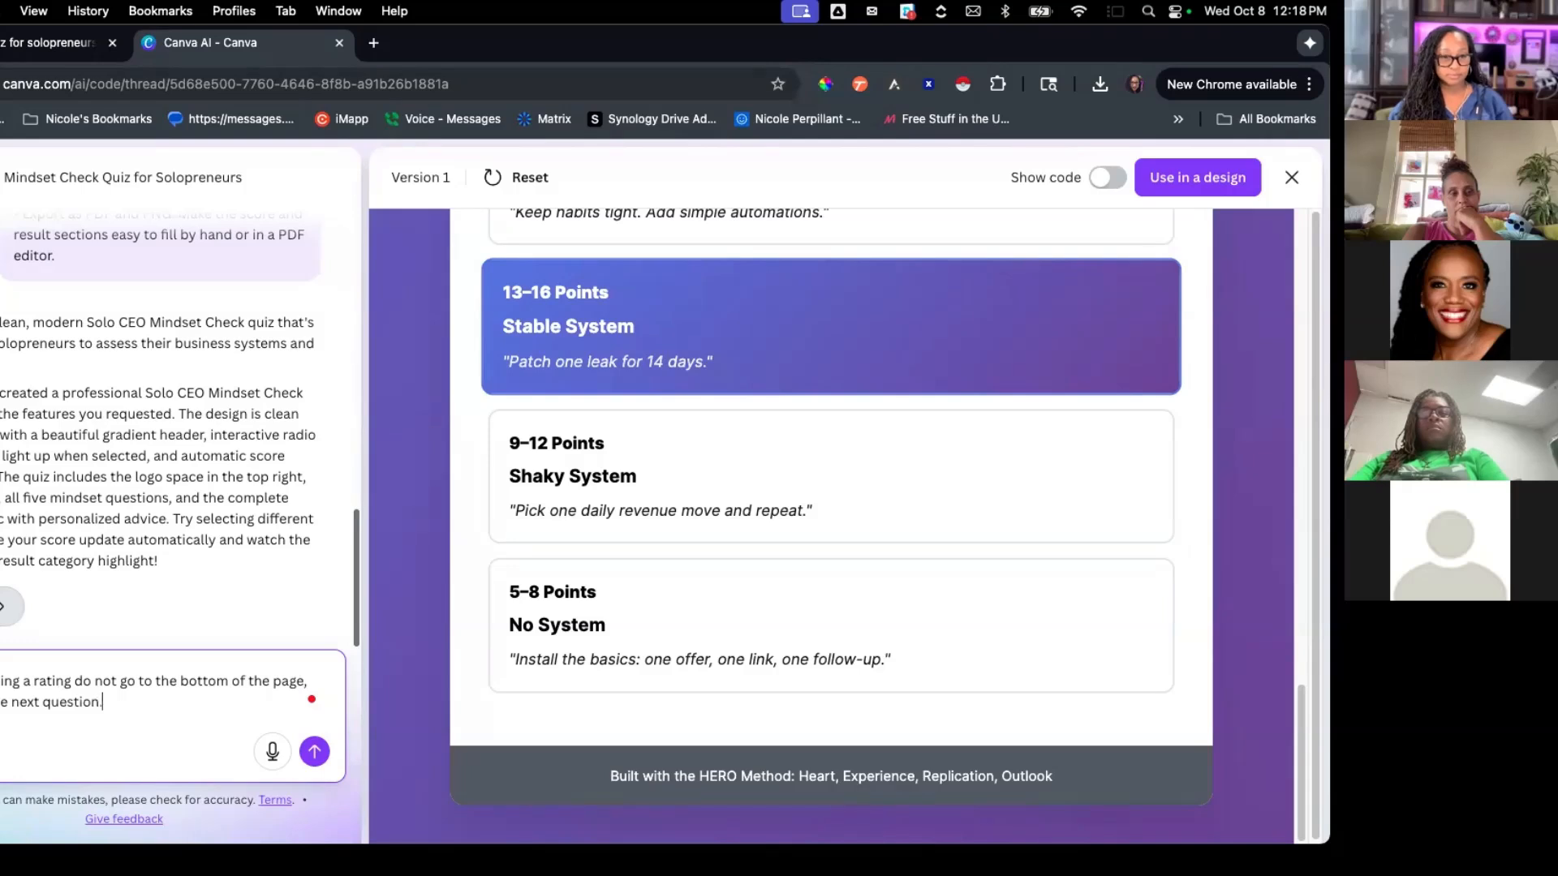
key("shift+Return")
key("shift+Return")
Step: Add to the prompt that the results do not give enough detail and need 3 sentences to help the user develop their skills
scroll(656, 696, "up", 3)
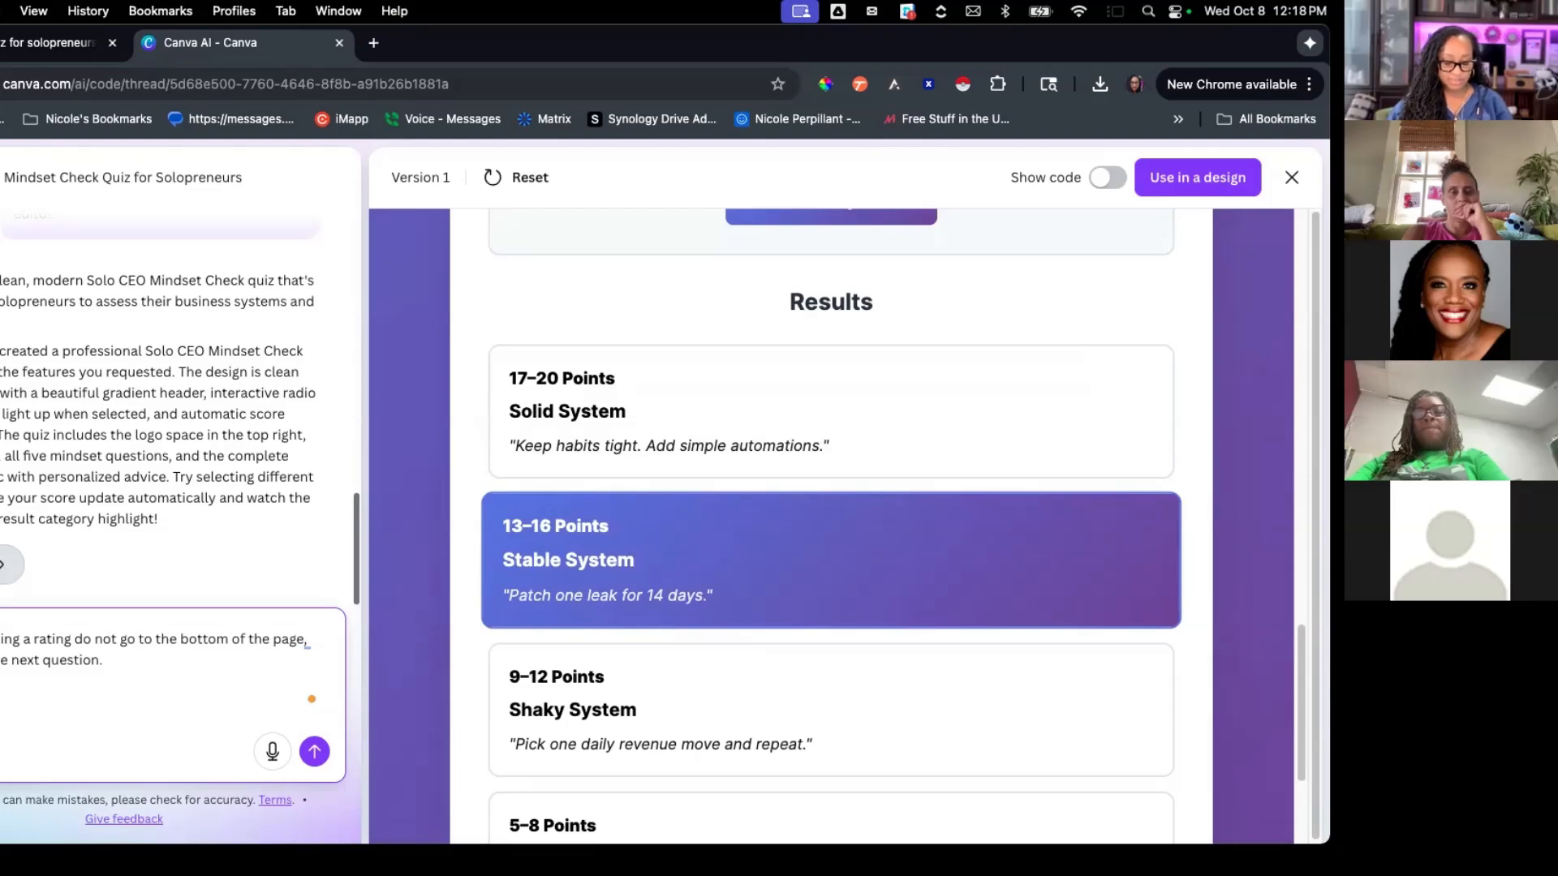
type("do not gi")
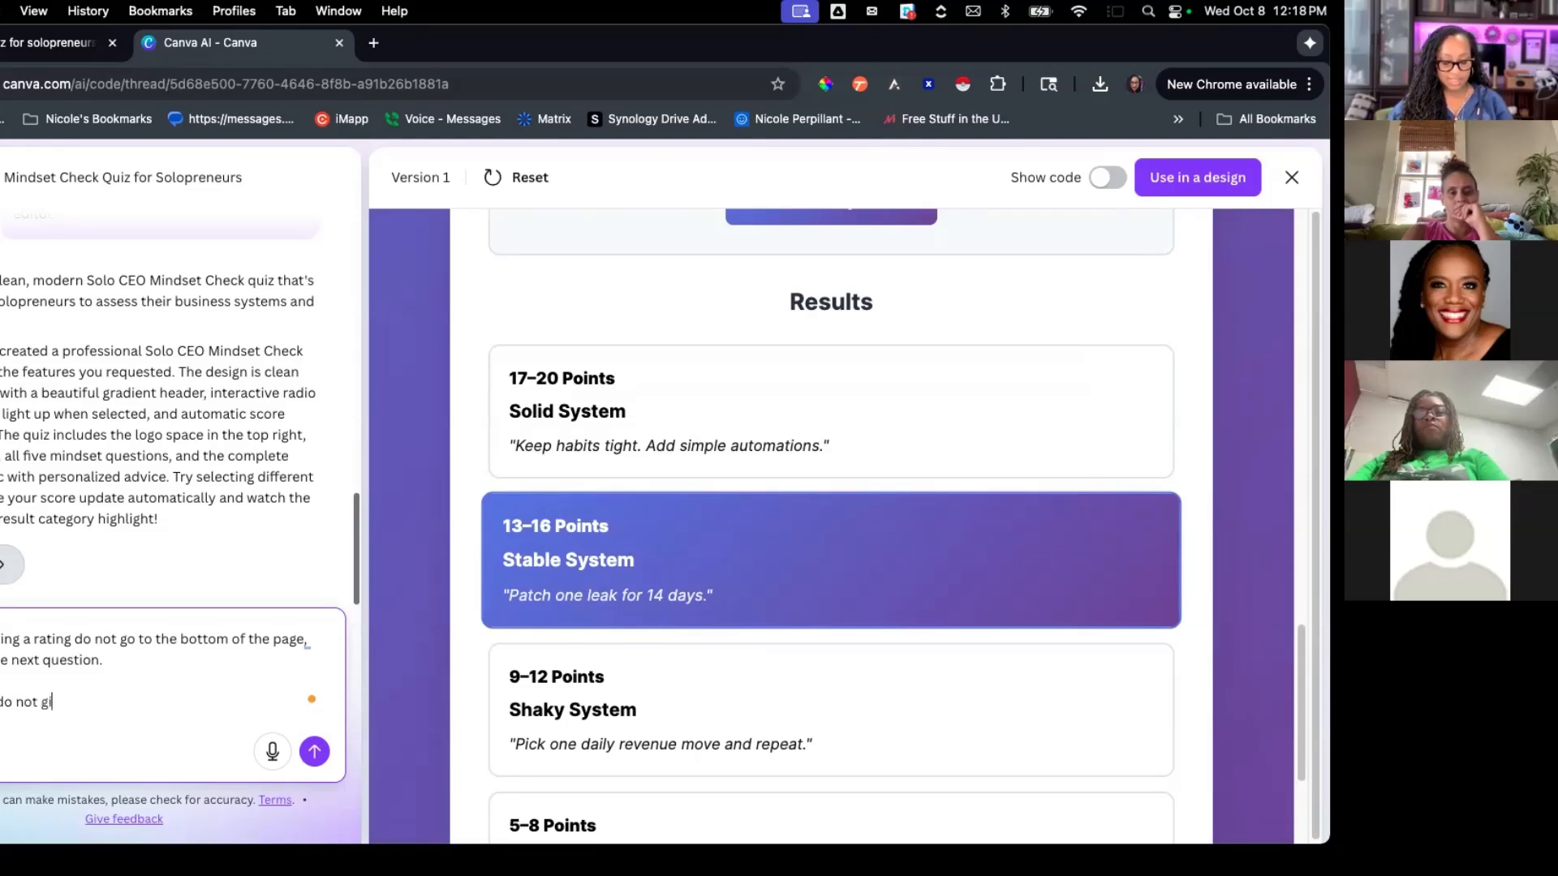
type("ve enough detail - provide a")
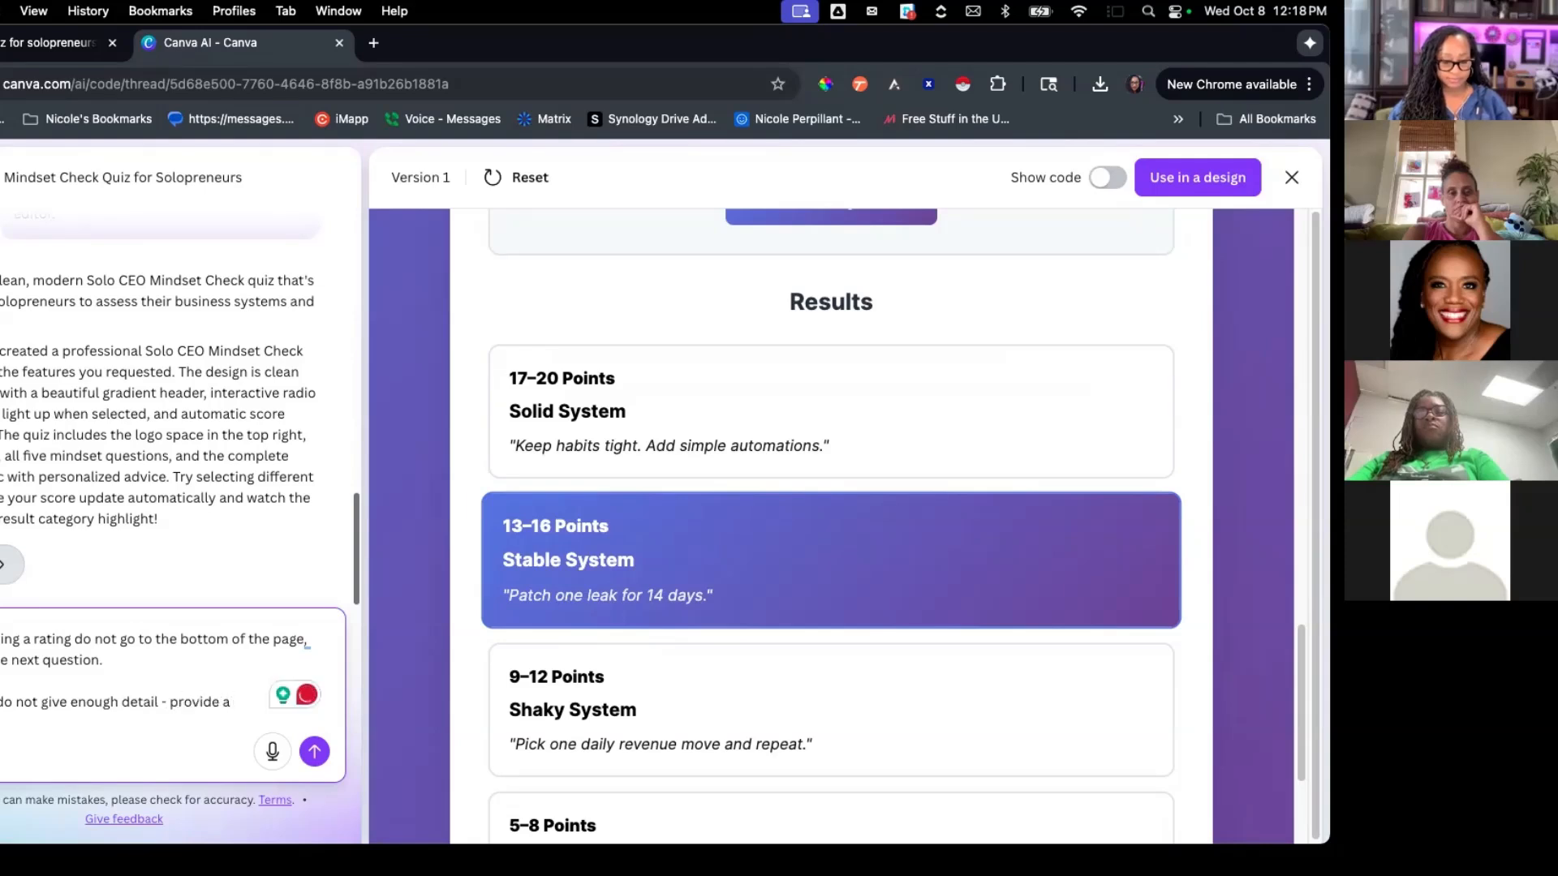
key("BackSpace")
type("3 sentences th")
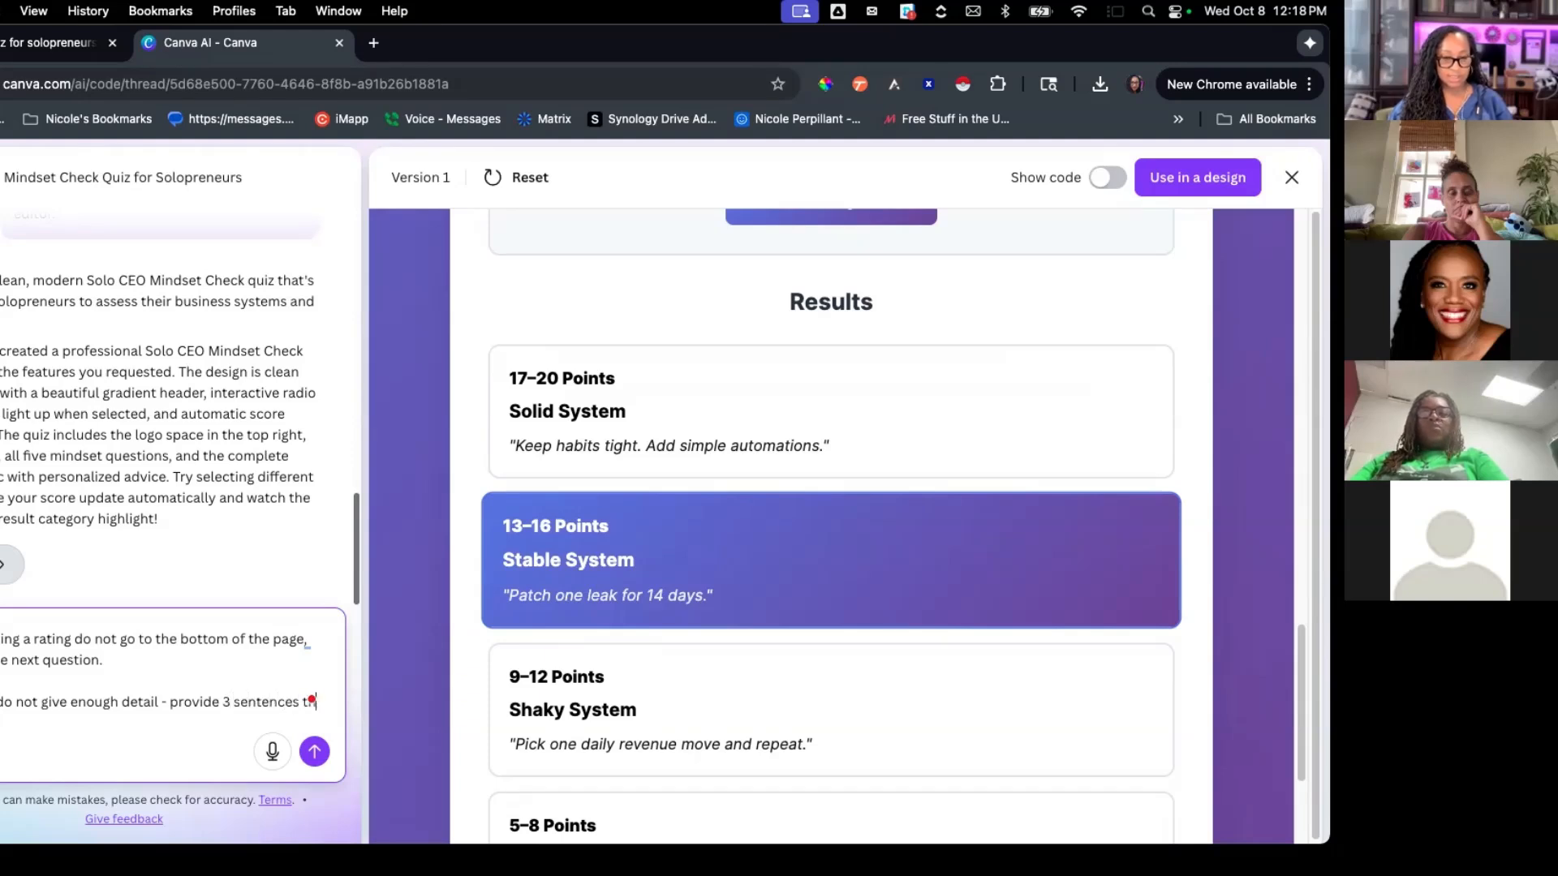
type("at the use")
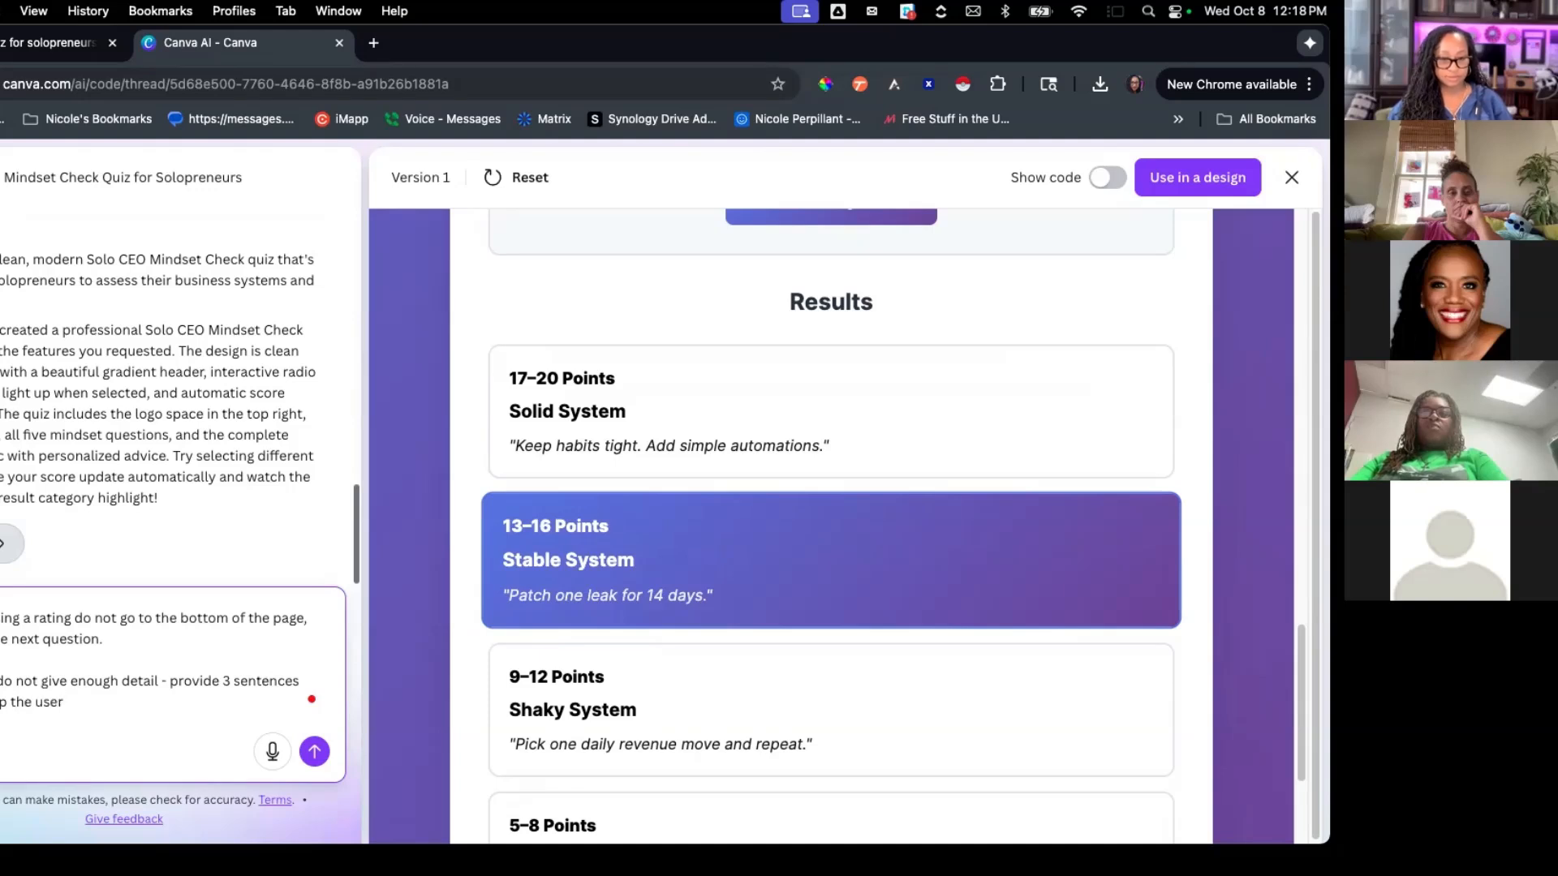
type("r de")
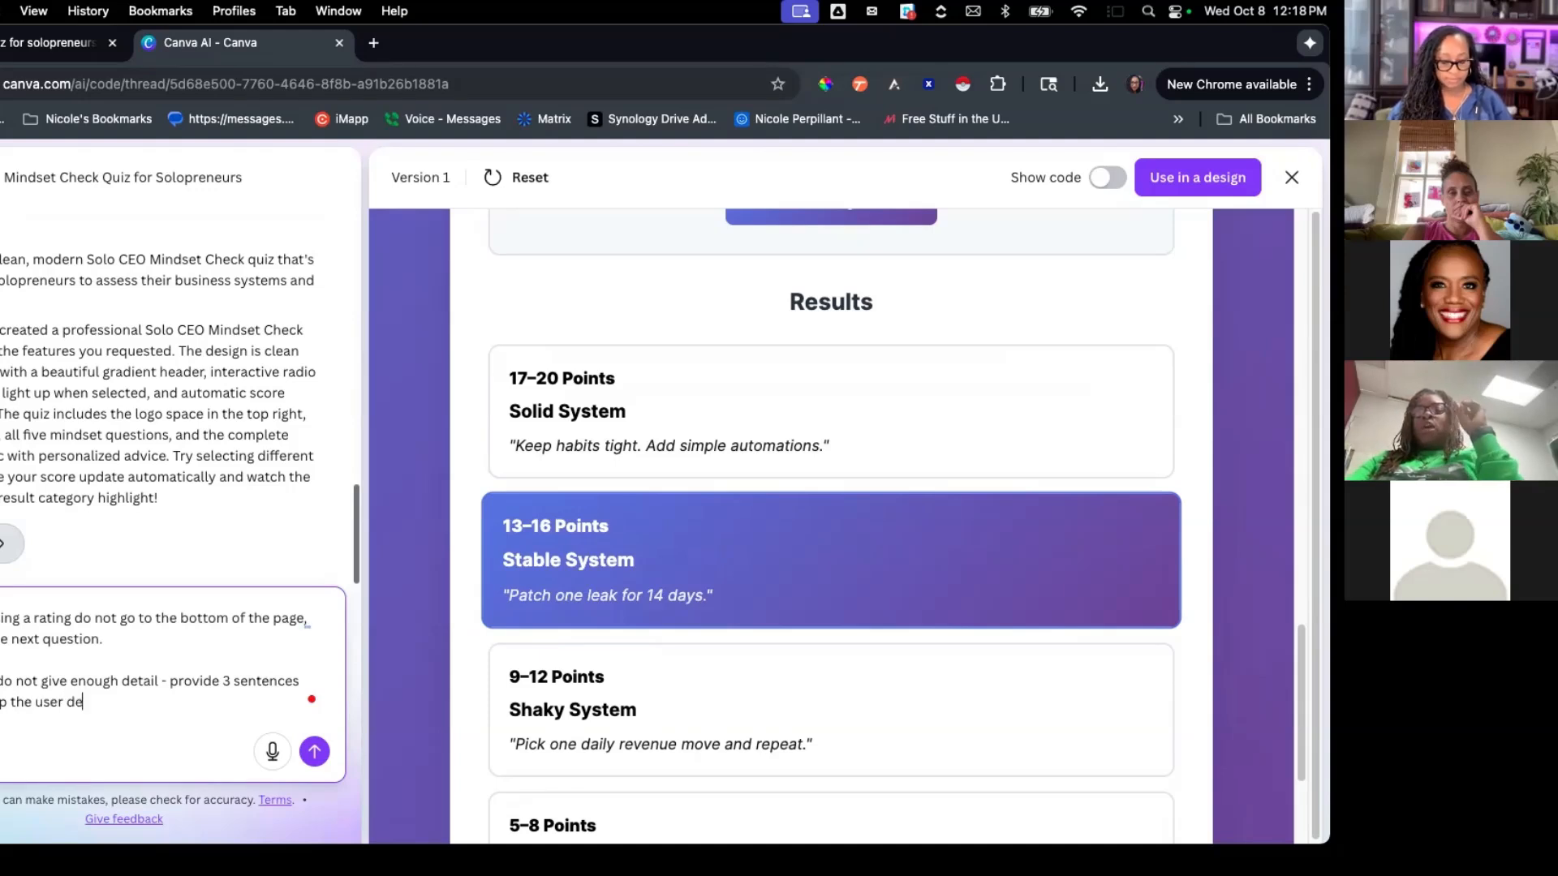
type("velop thei")
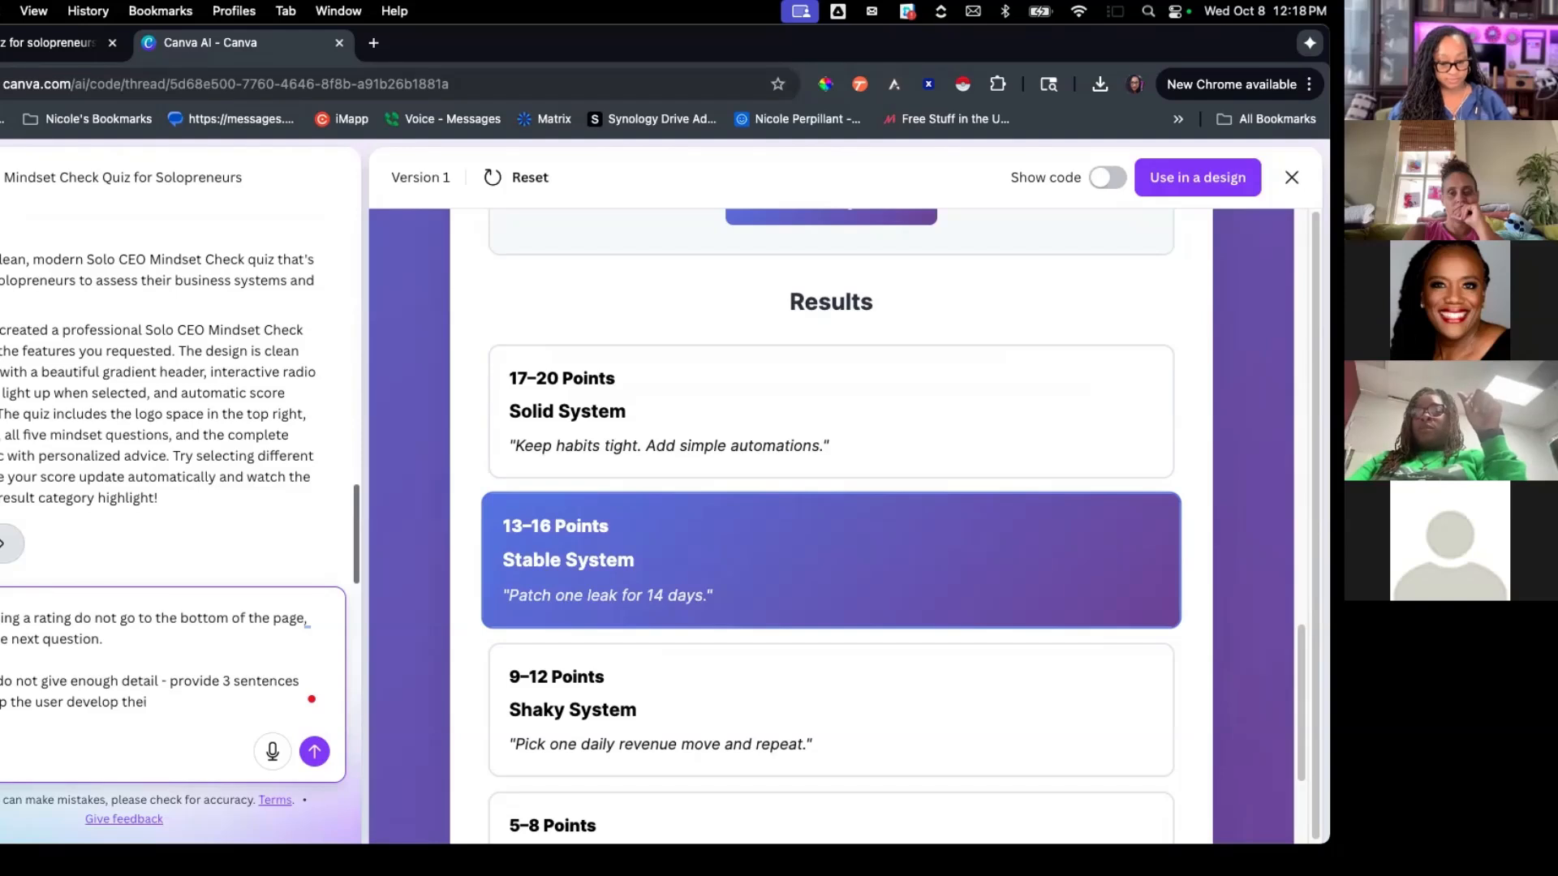
type("r skills")
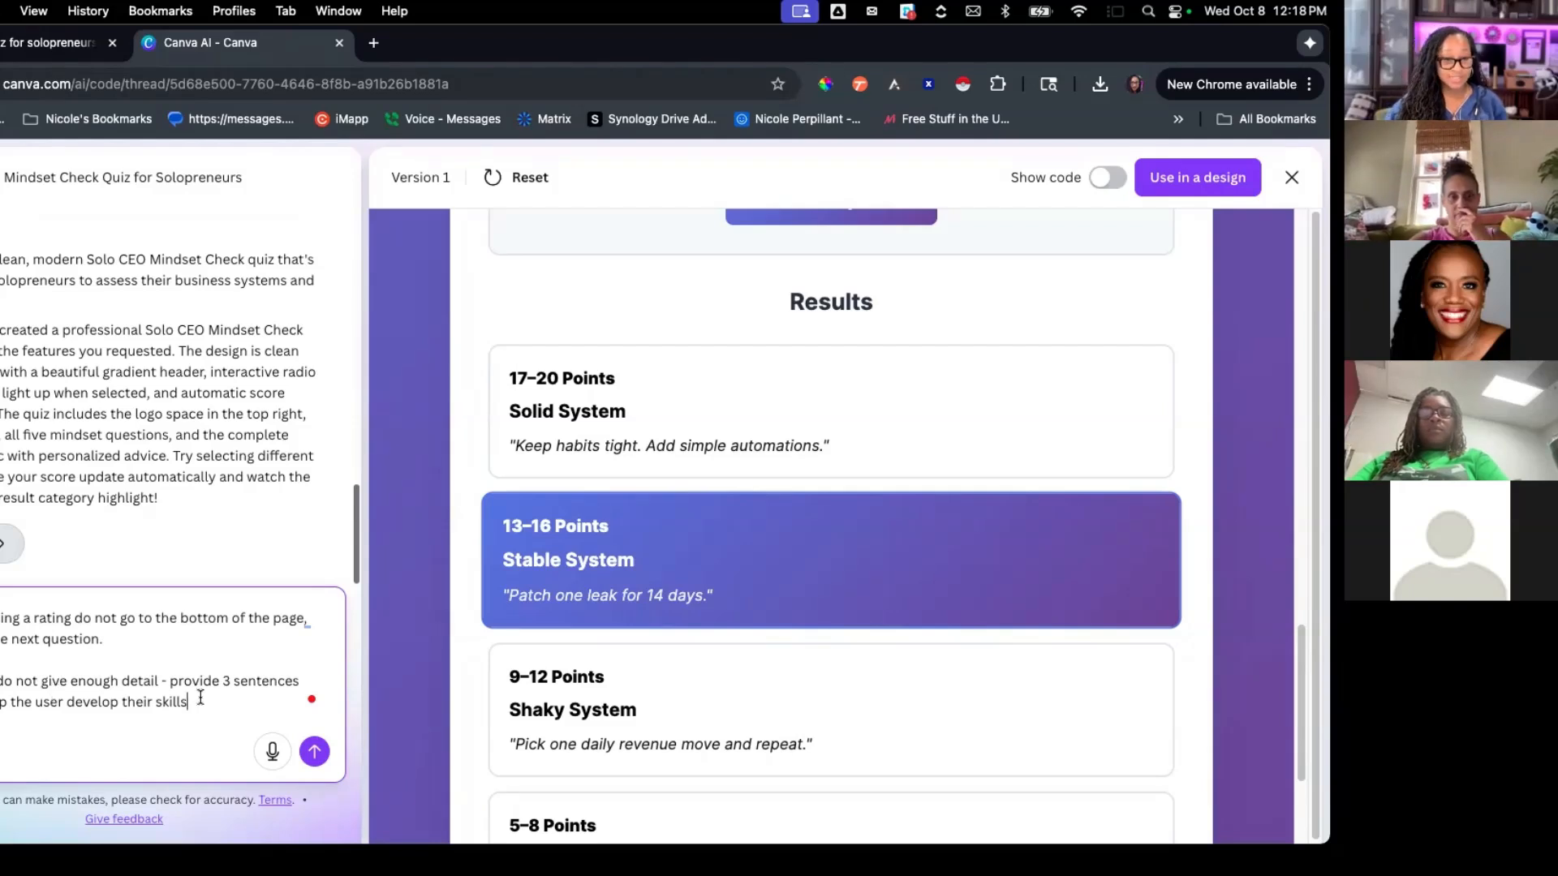
Step: Add a request for a button that says "Get Free Help Now" after users receive their results
key("shift+Return")
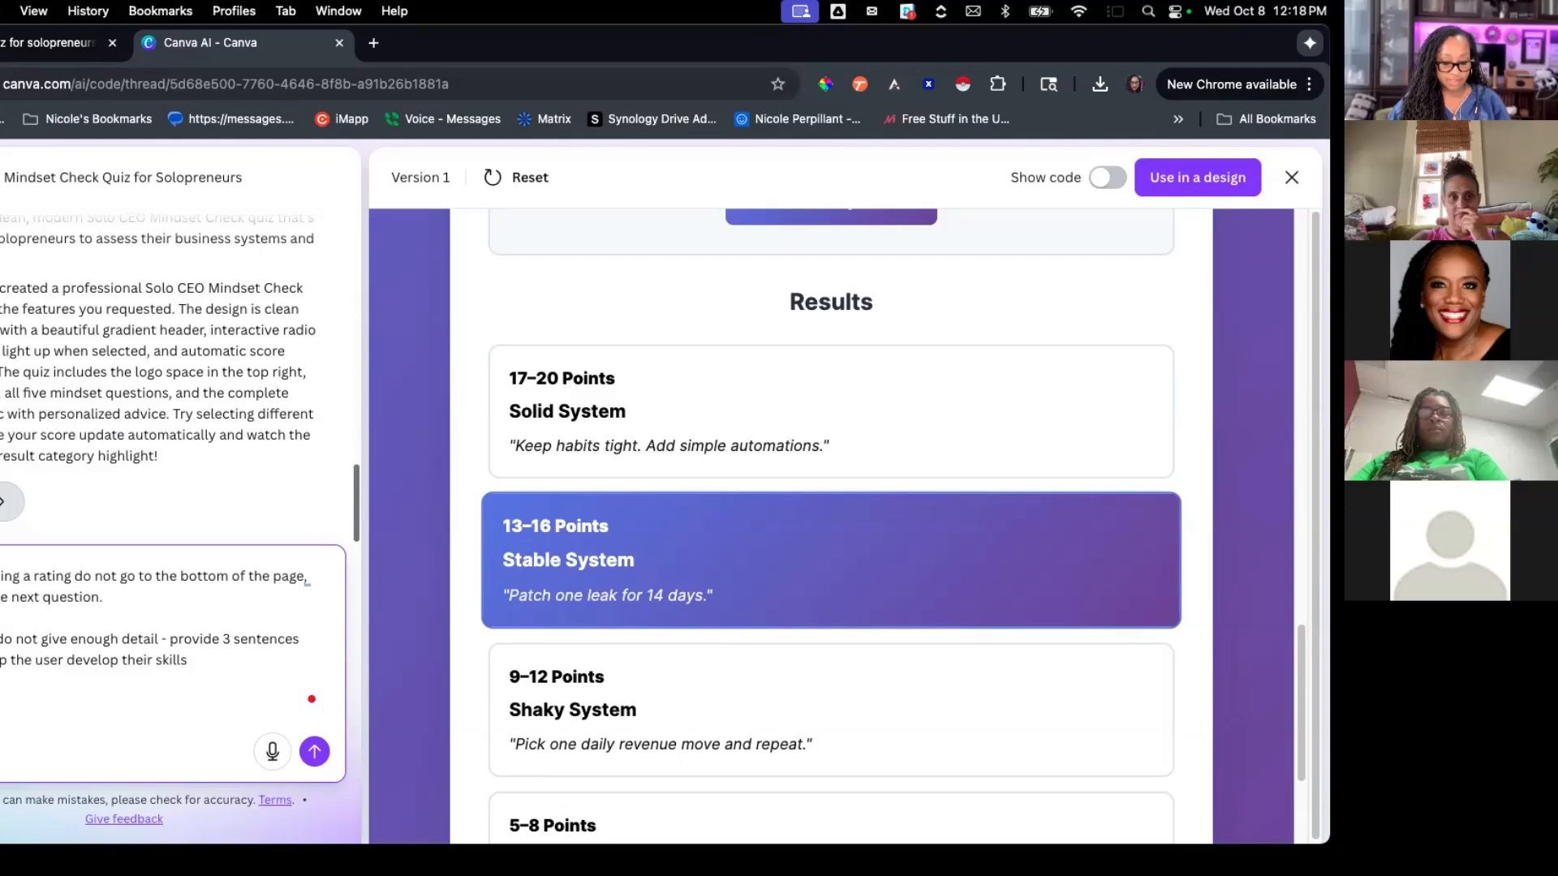
type("eceive their re")
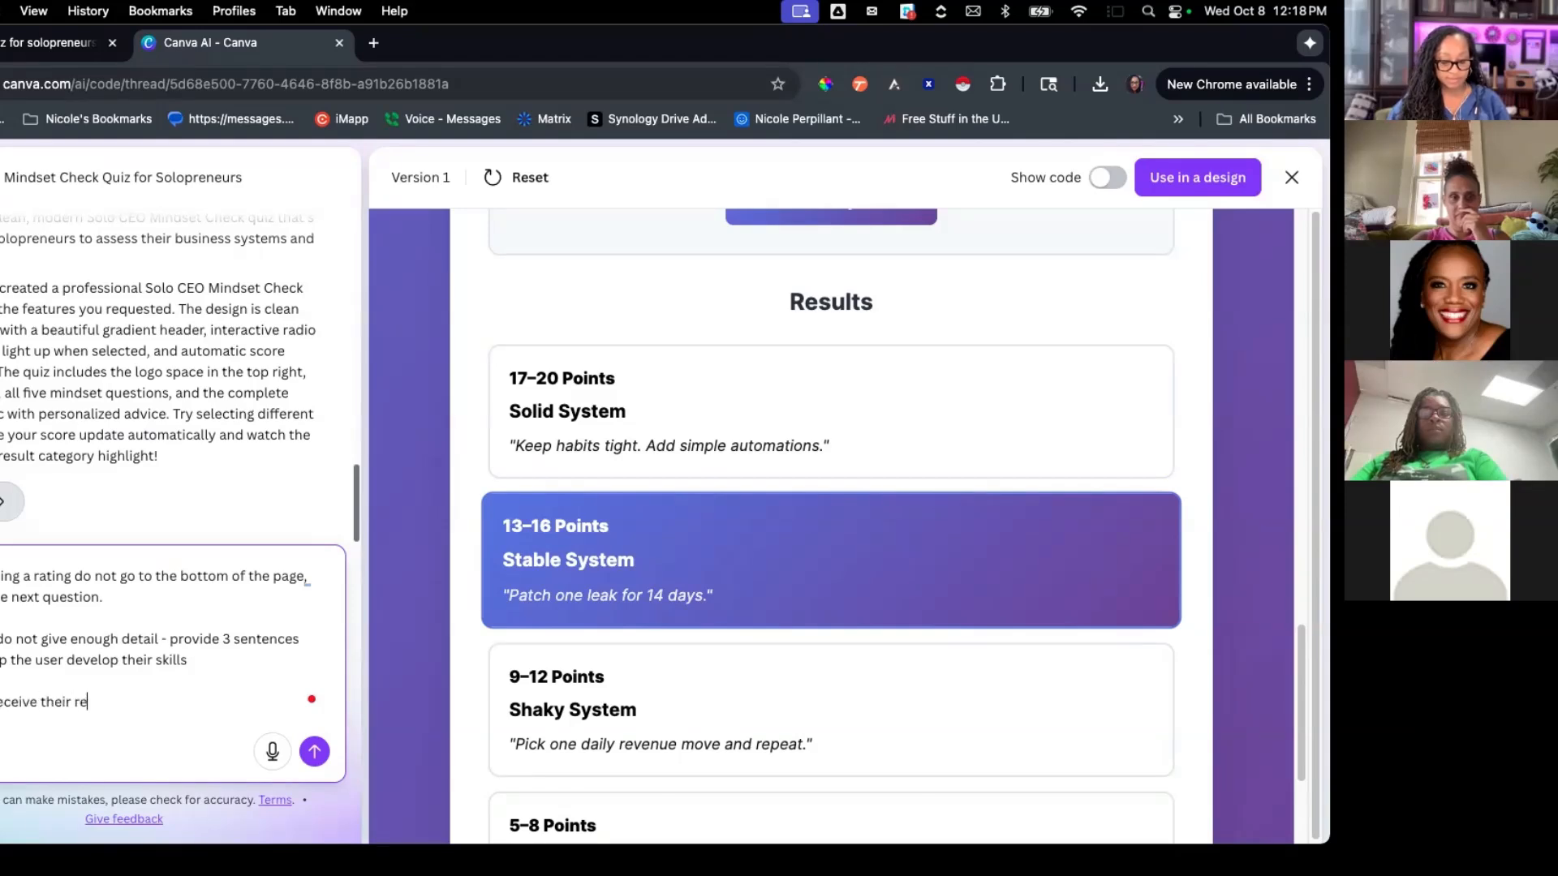
type("sults, giv")
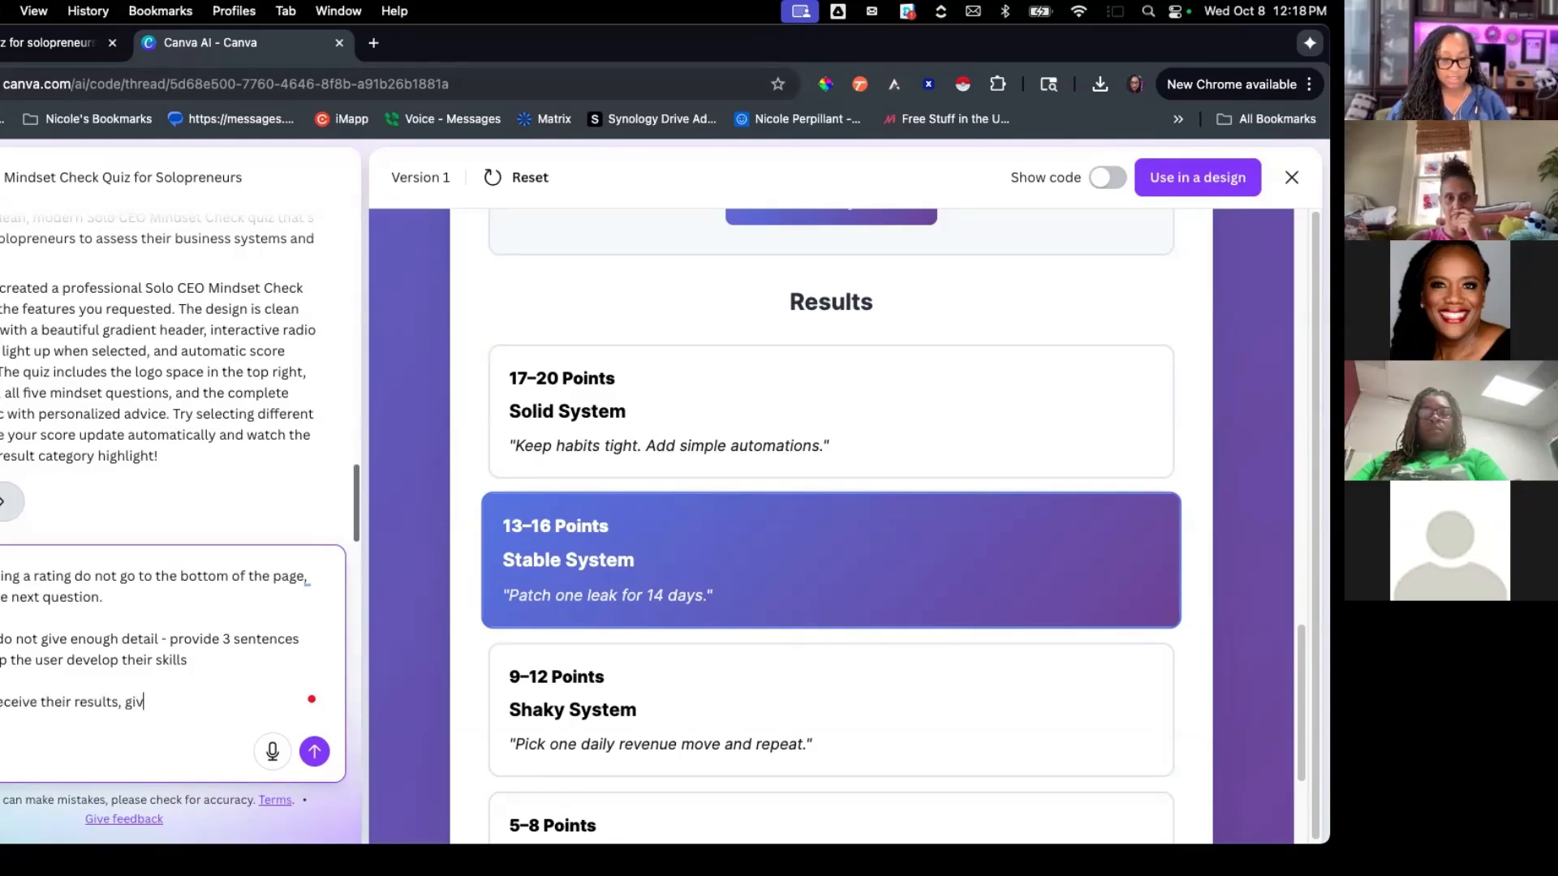
type("e them a button ")
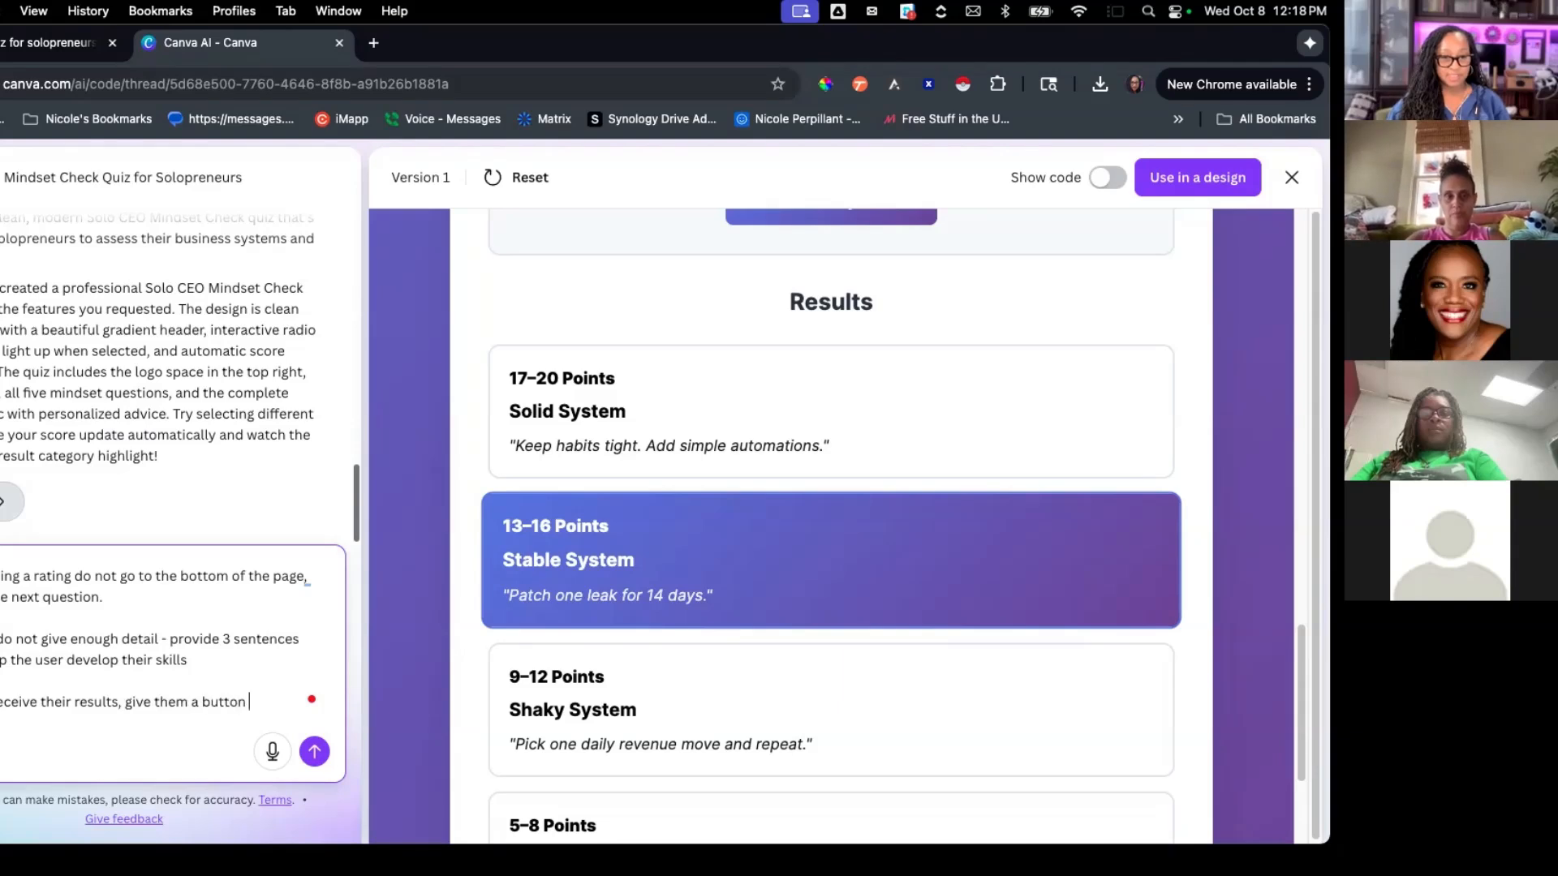
type("that says")
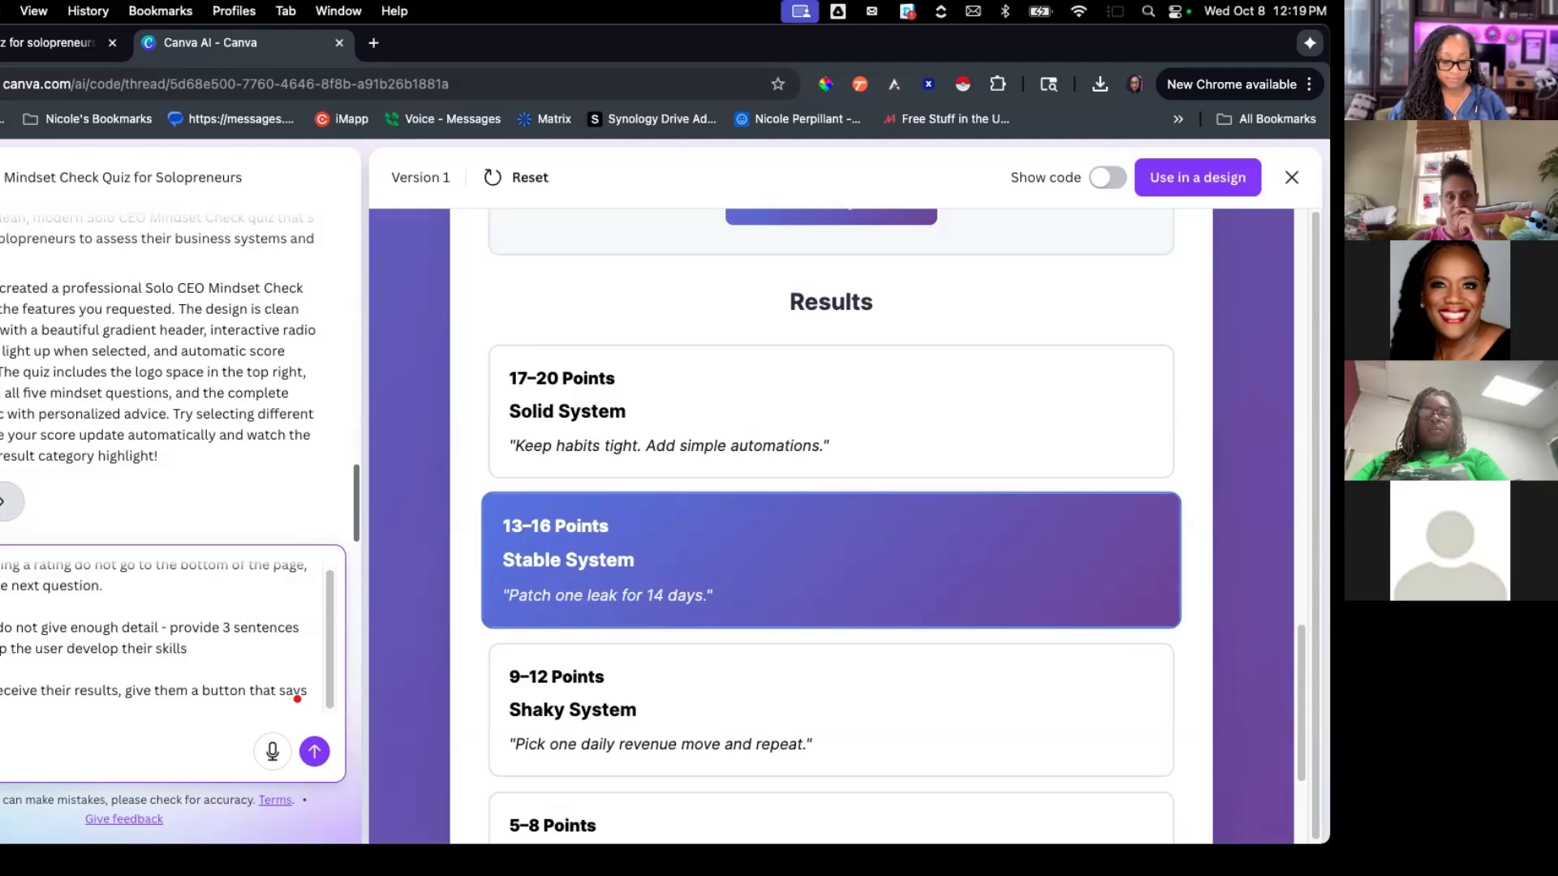
type(" \"Help Now\" and takes the to")
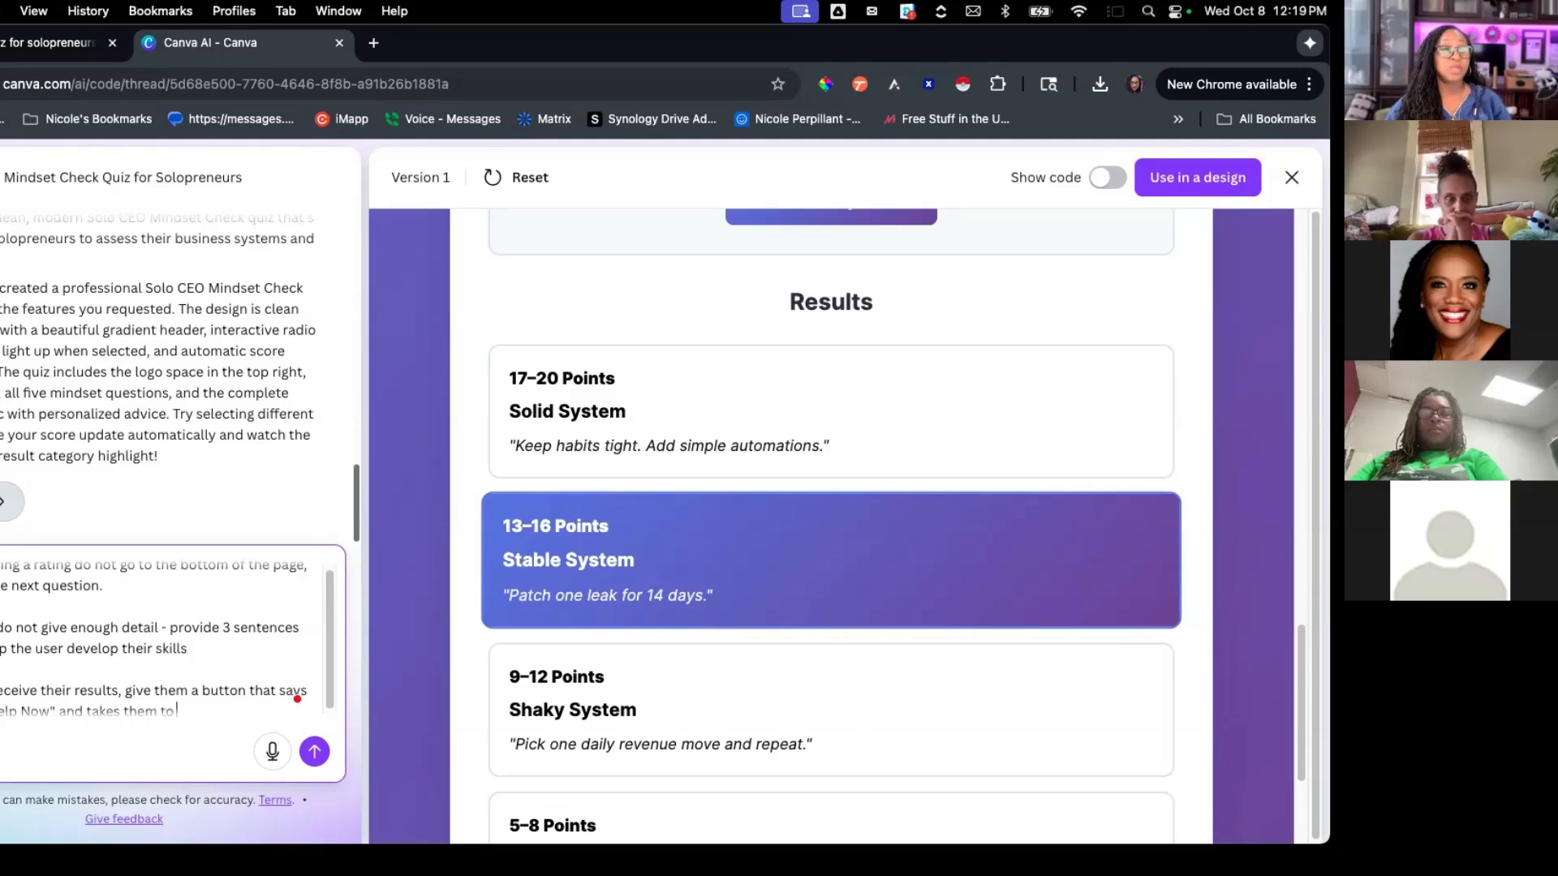
scroll(204, 698, "down", 1)
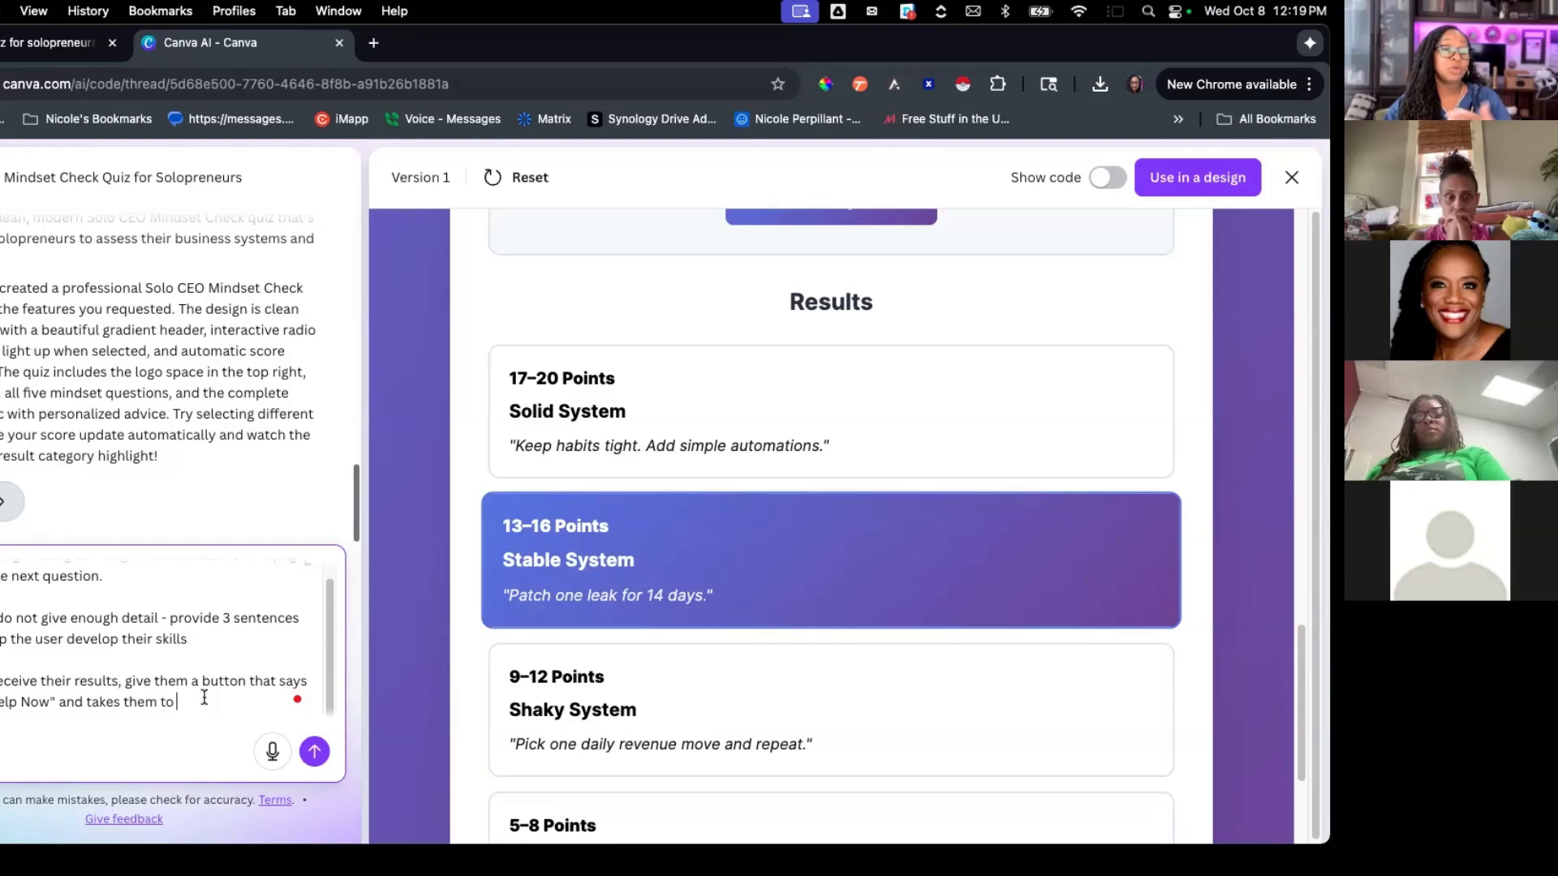
left_click(19, 703)
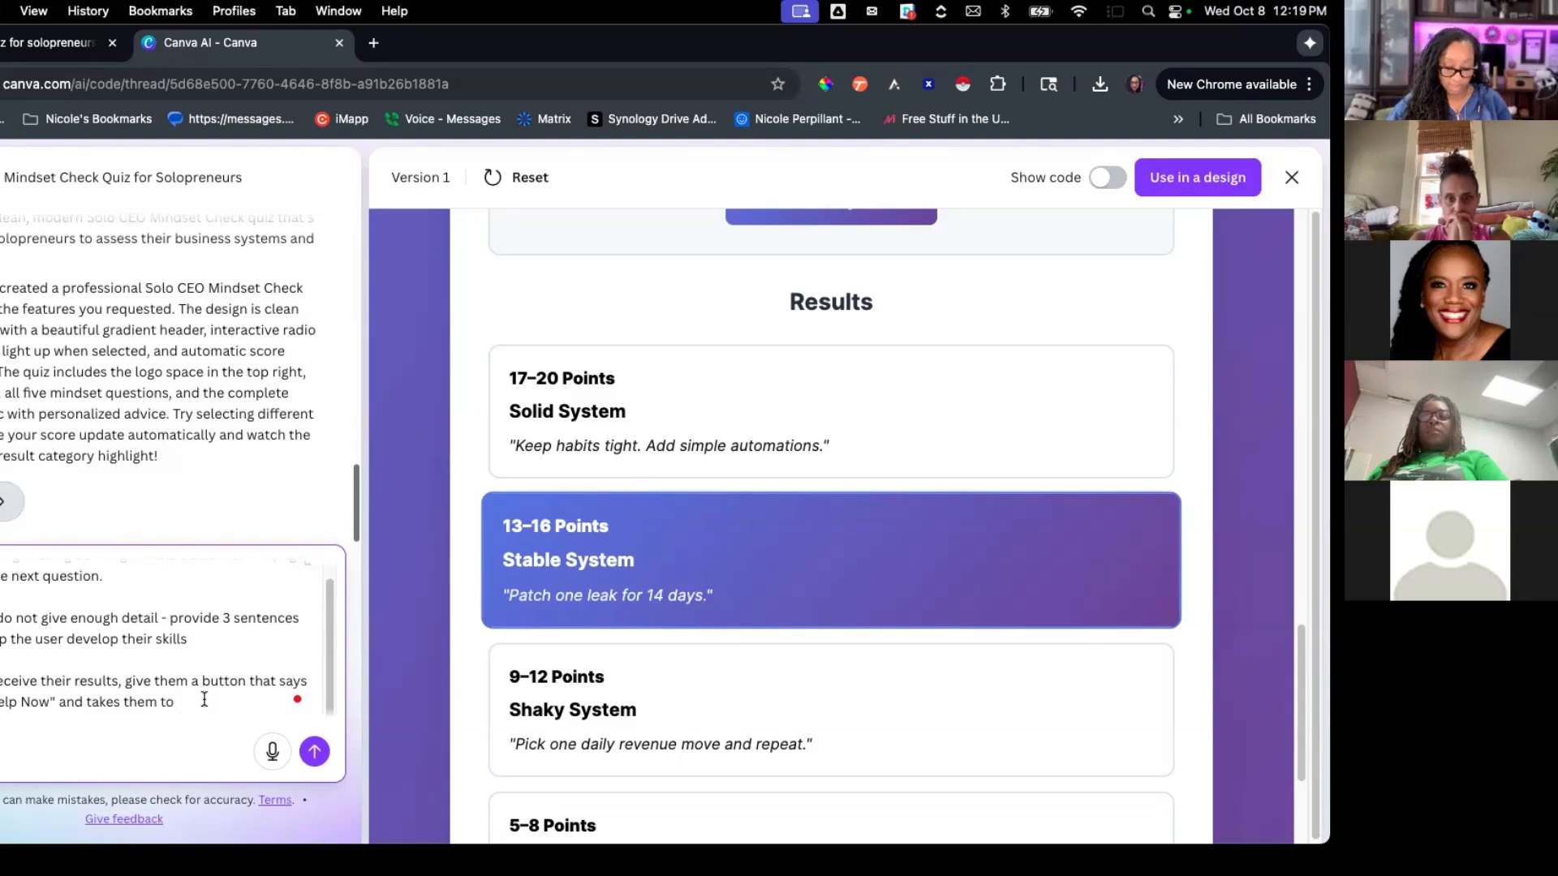
type("https:")
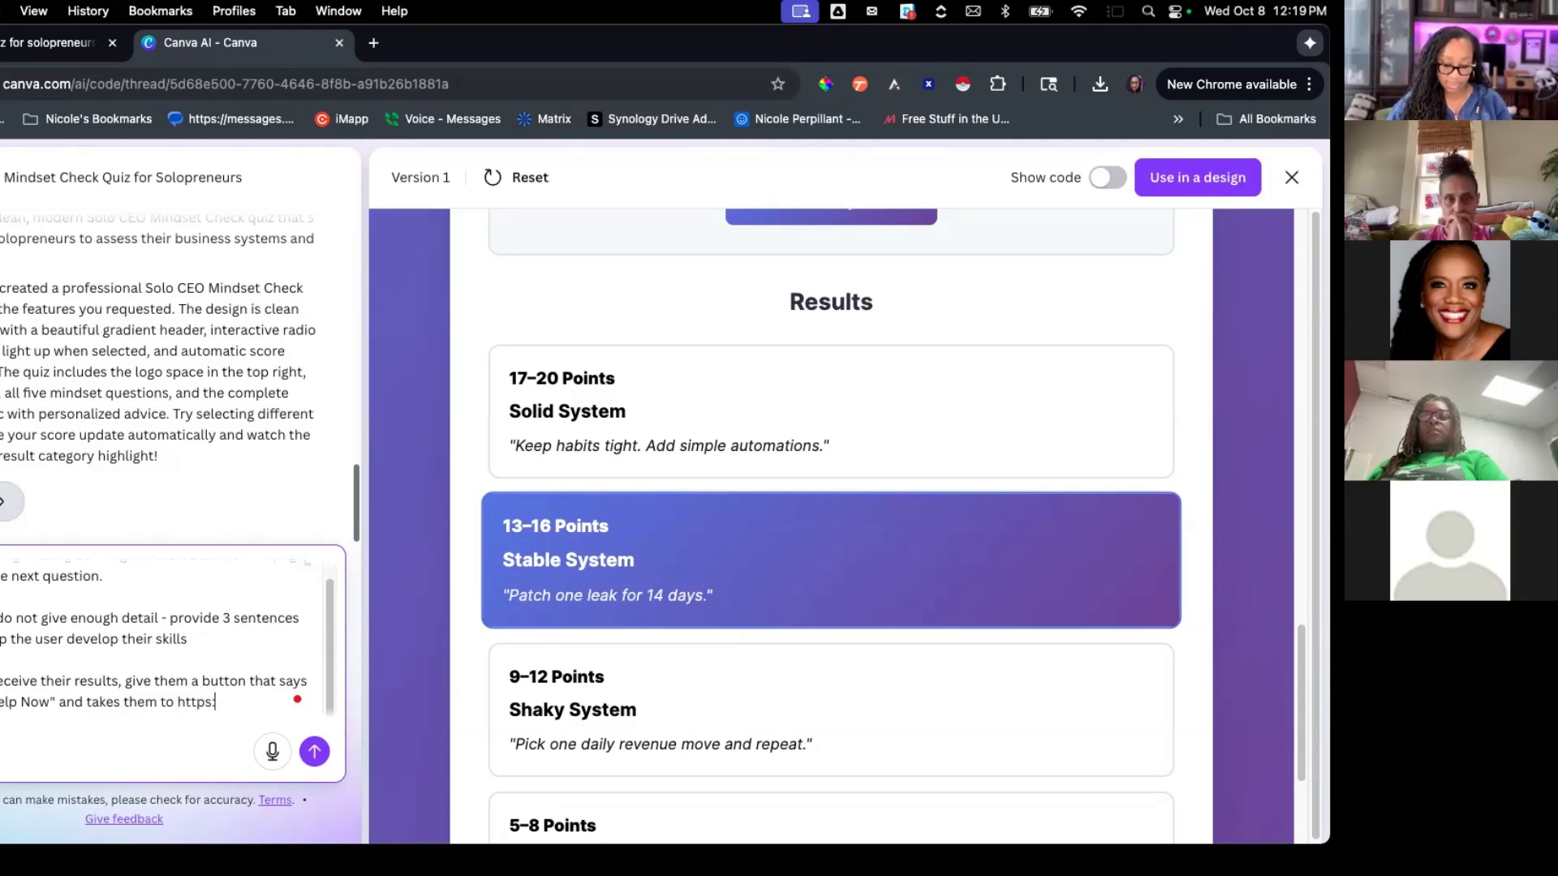
type("//skol.com/heroacademty")
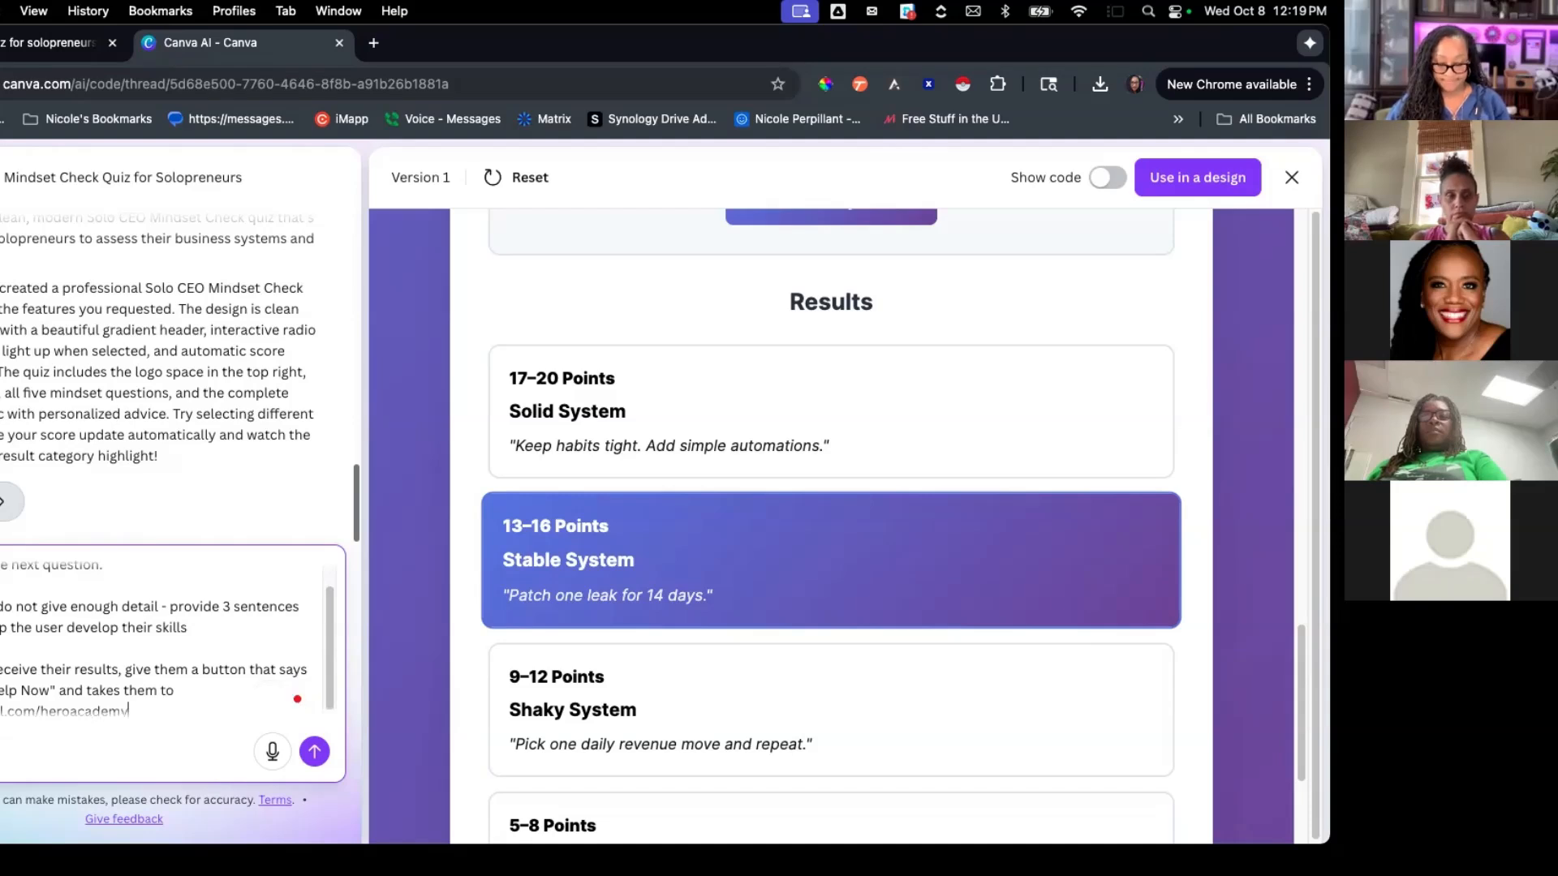
scroll(162, 649, "down", 1)
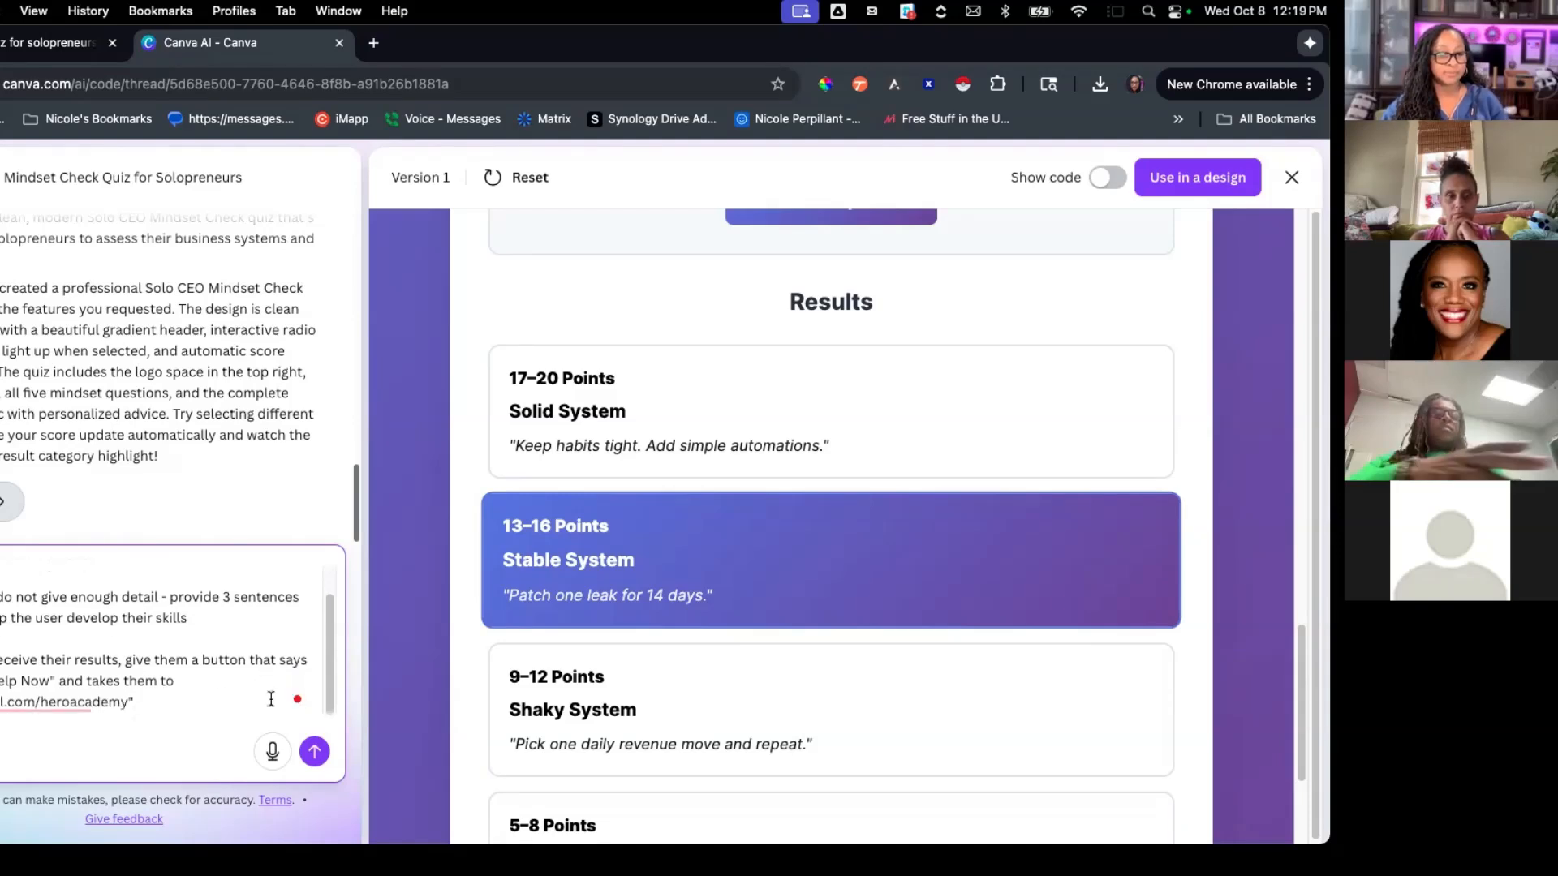
left_click(317, 753)
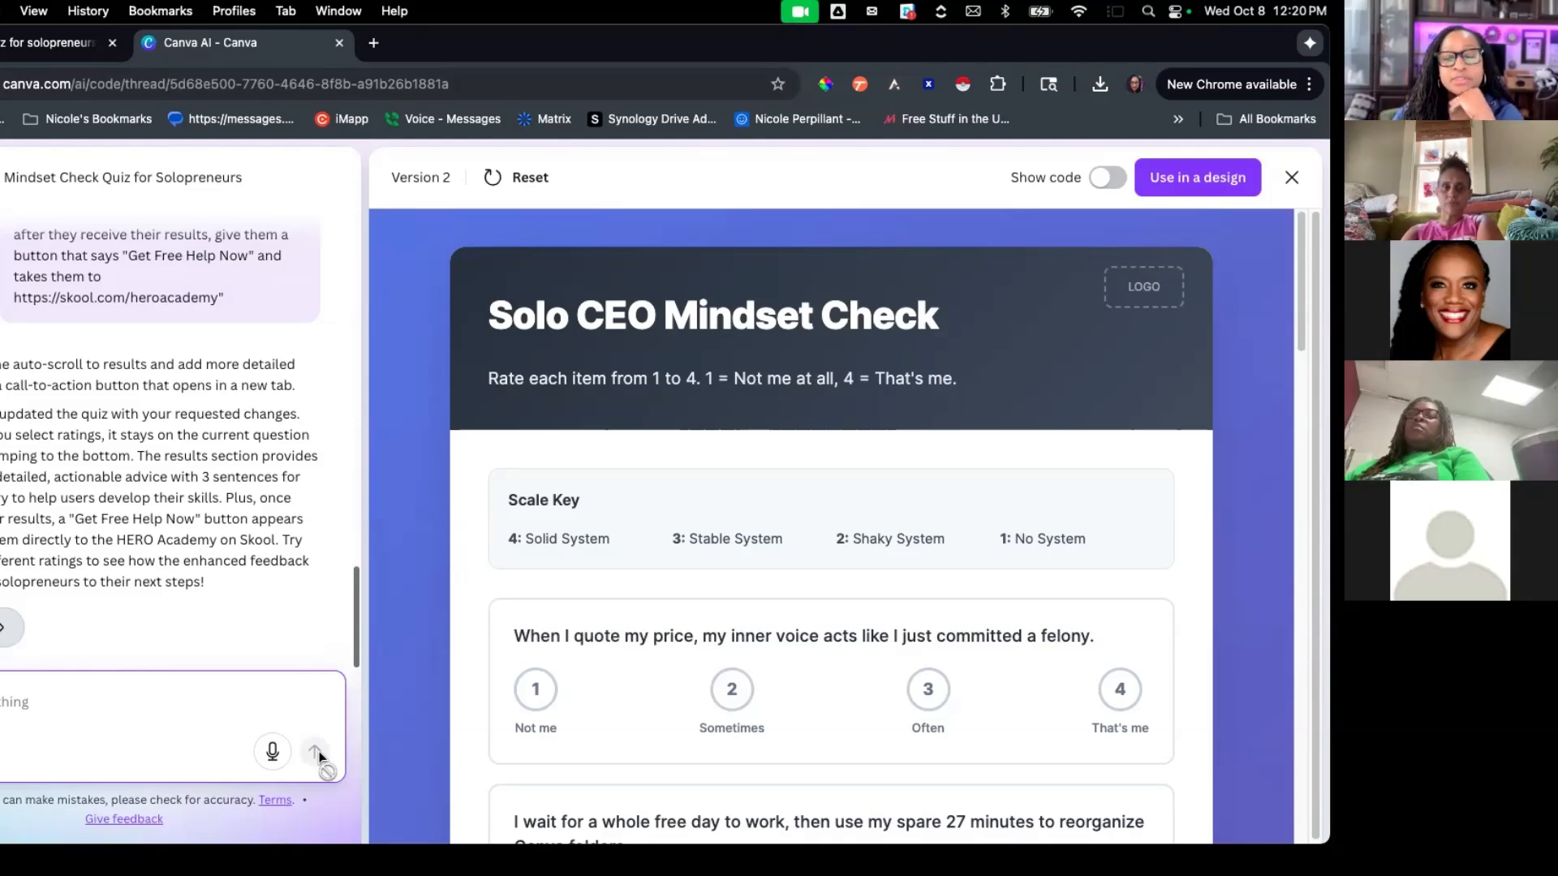
Step: In the revised quiz, answer the price-quoting question with 3 (Often) and the whole-free-day question with 1 (Not me)
scroll(783, 771, "down", 5)
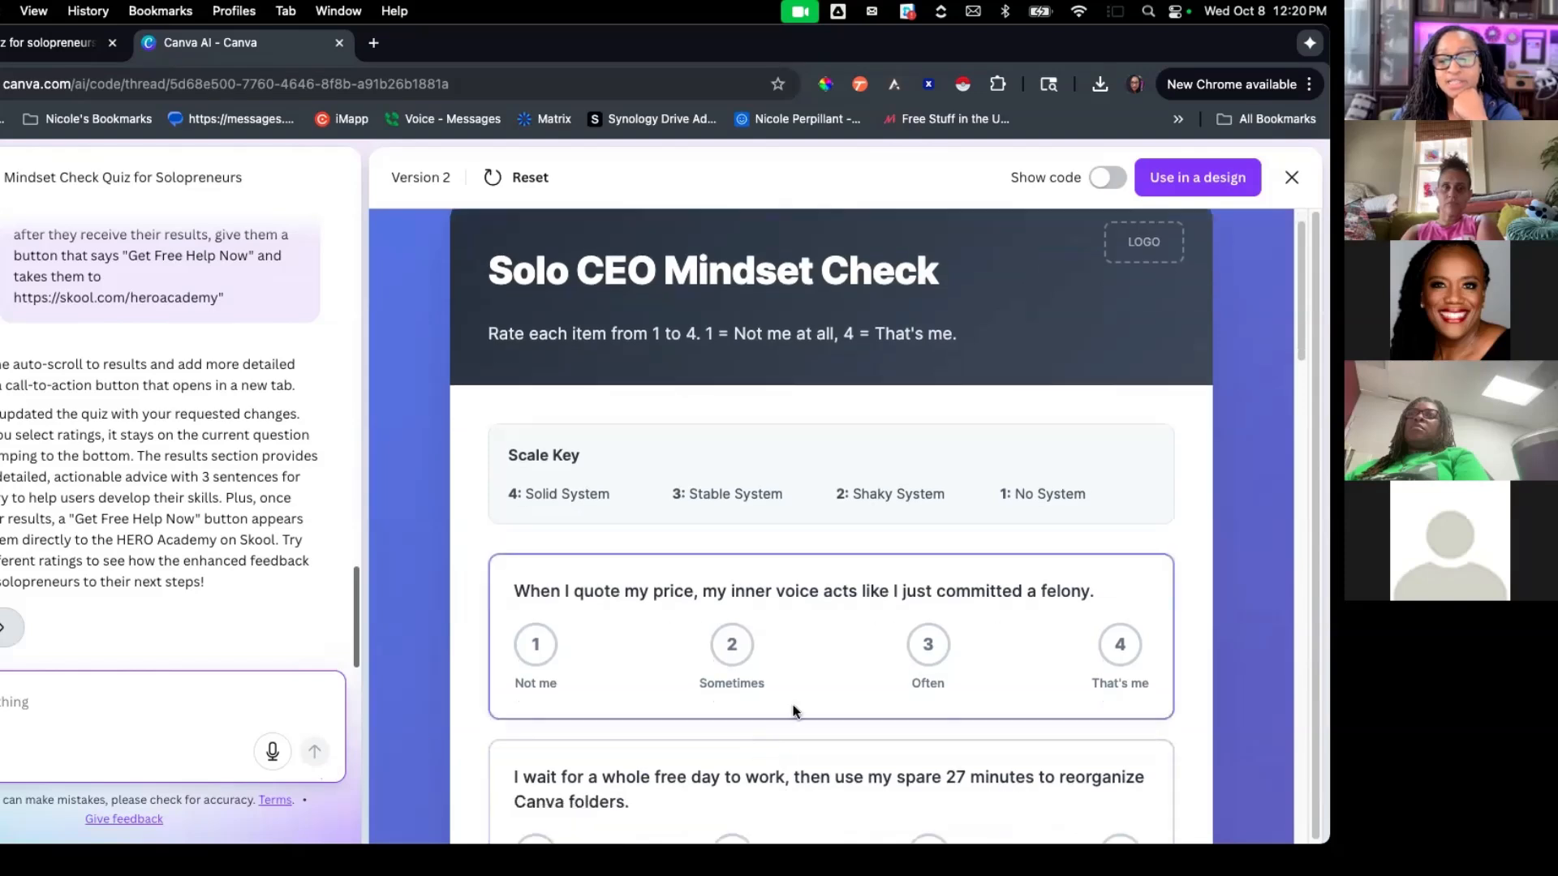
left_click(929, 474)
left_click(536, 670)
scroll(538, 678, "down", 1)
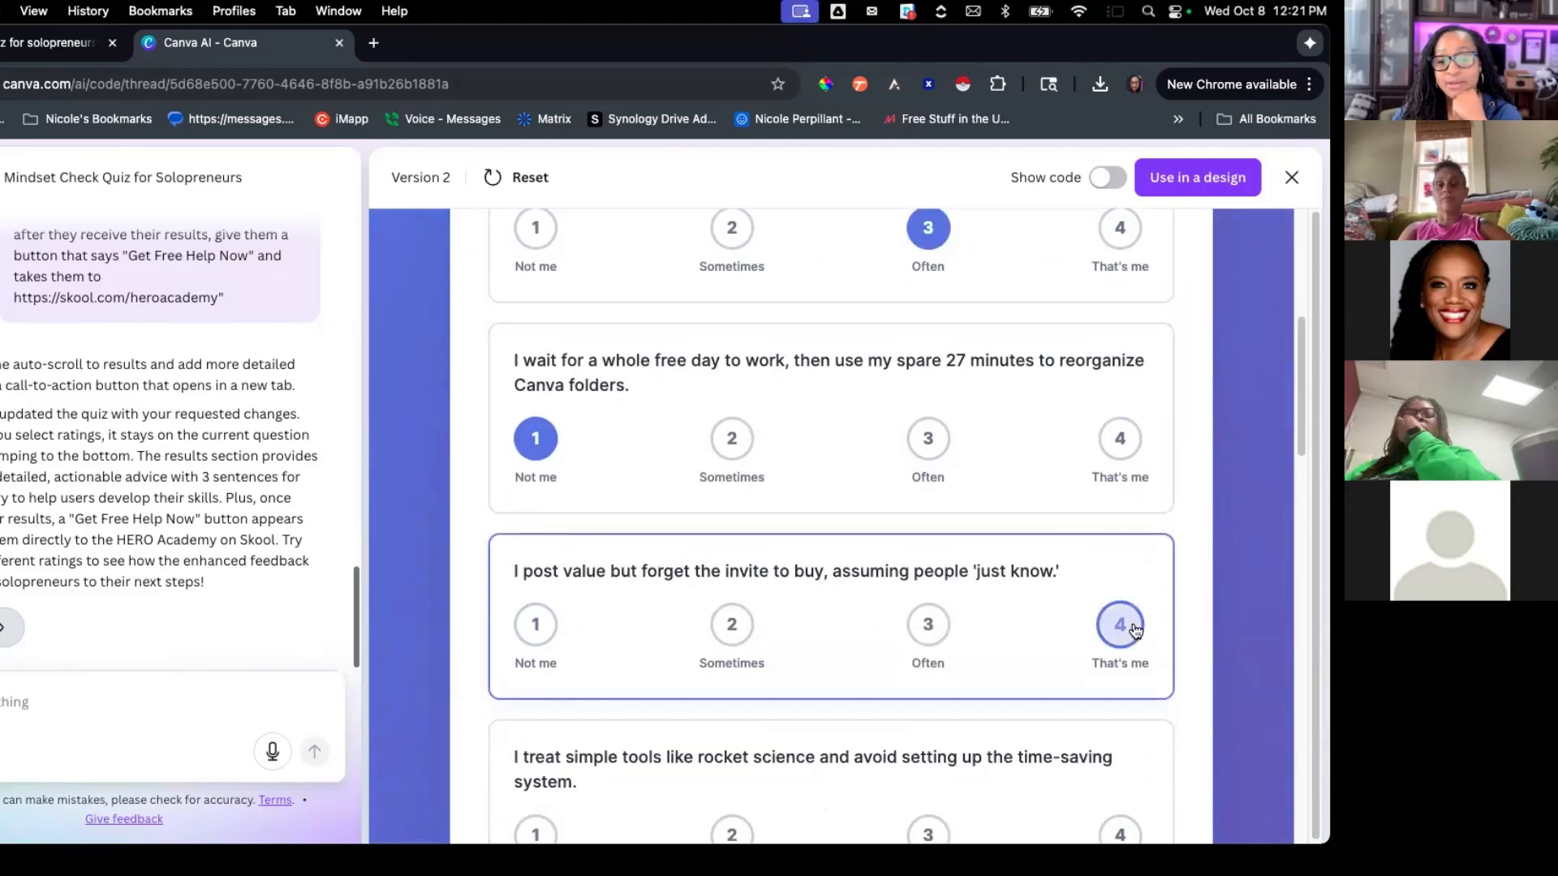
Step: Answer the invite-to-buy question with 4 (That's me), the simple-tools question with 2 (Sometimes) and the warm-leads question with 4 (That's me)
left_click(1119, 649)
left_click(721, 776)
scroll(721, 776, "down", 9)
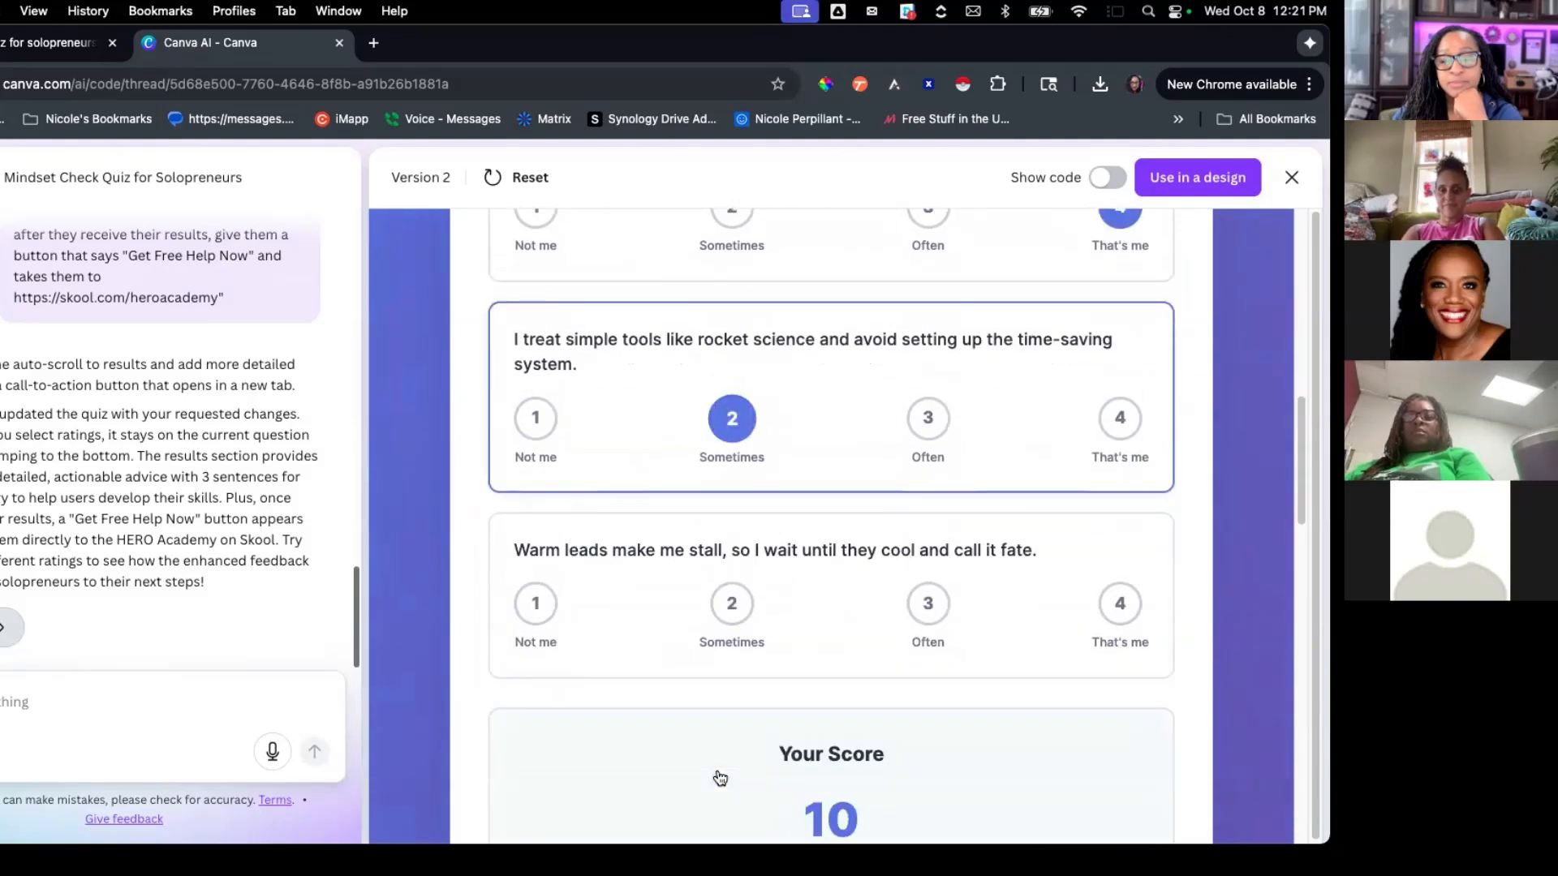
left_click(1120, 511)
scroll(1045, 571, "down", 3)
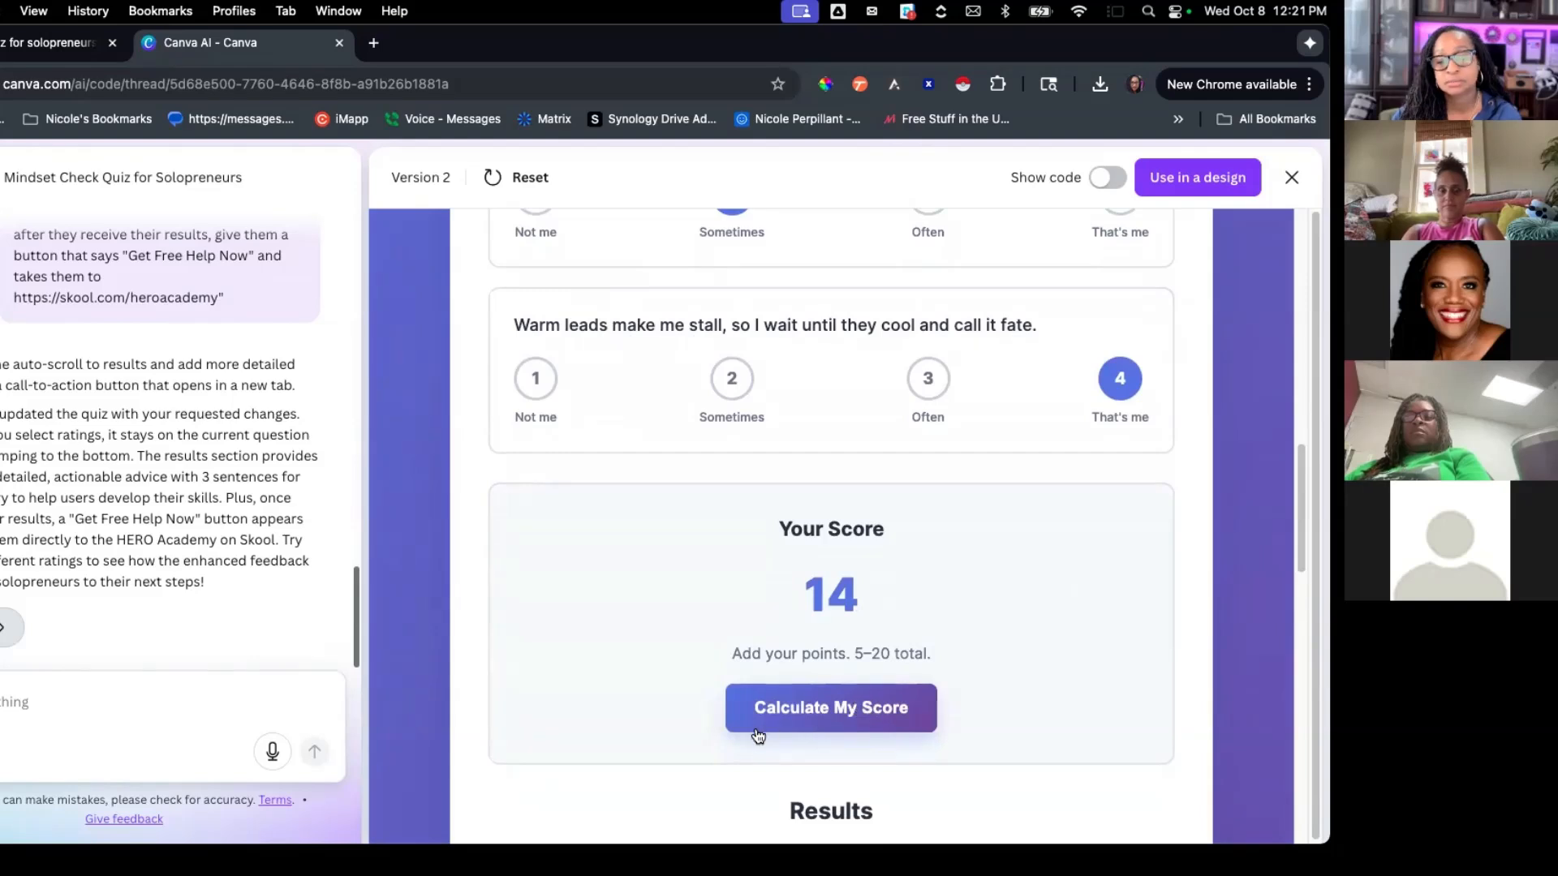
Step: Review the expanded advice in each result category and the Get Free Help Now section down to the footer
scroll(755, 734, "down", 6)
scroll(755, 734, "down", 4)
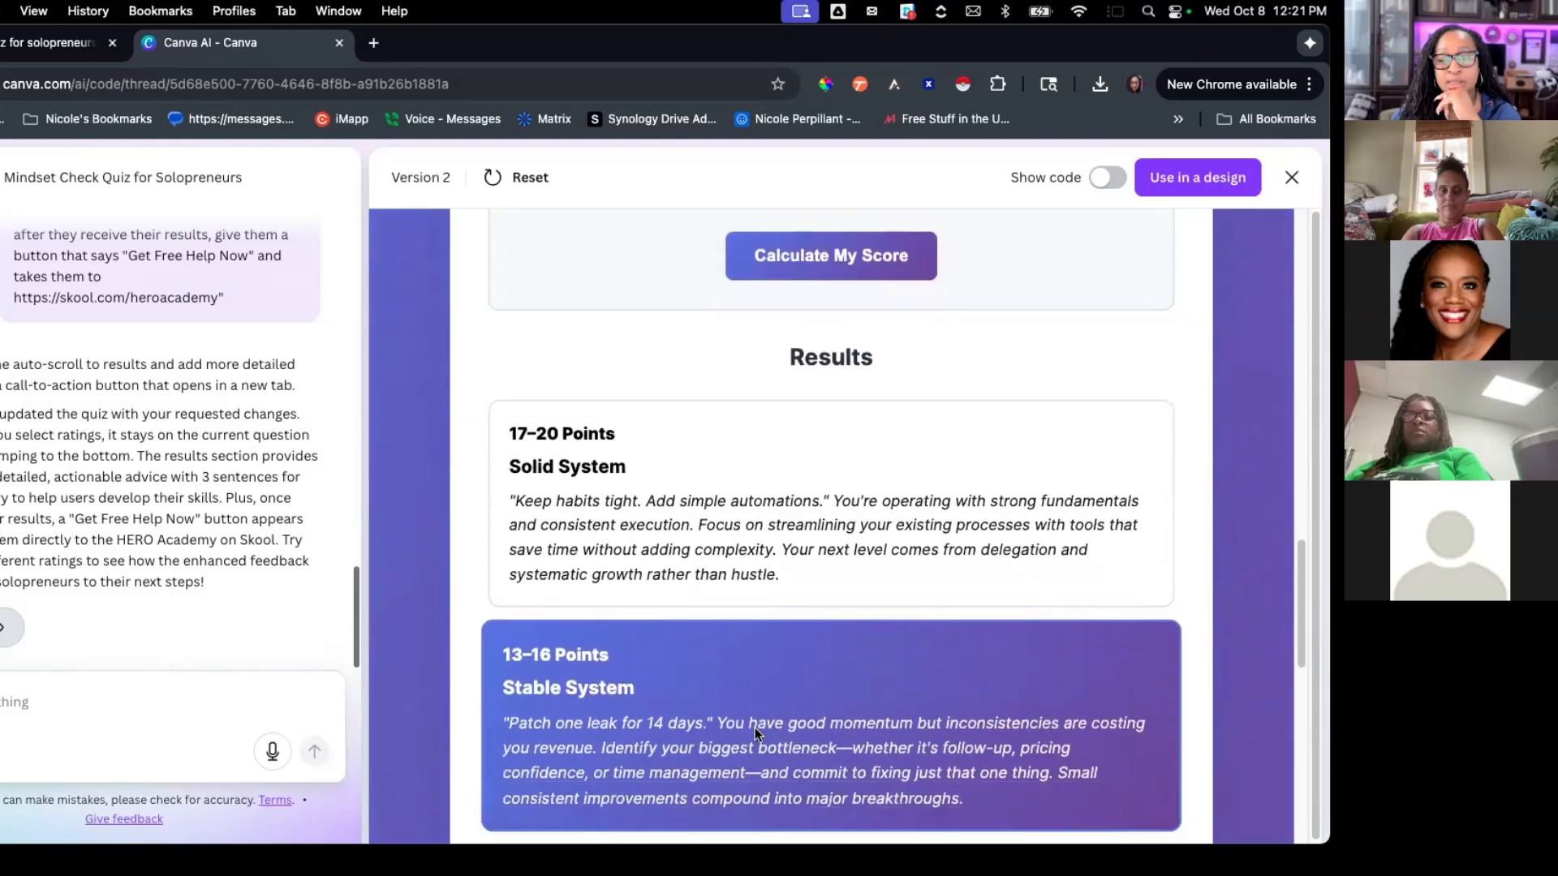
scroll(754, 727, "down", 2)
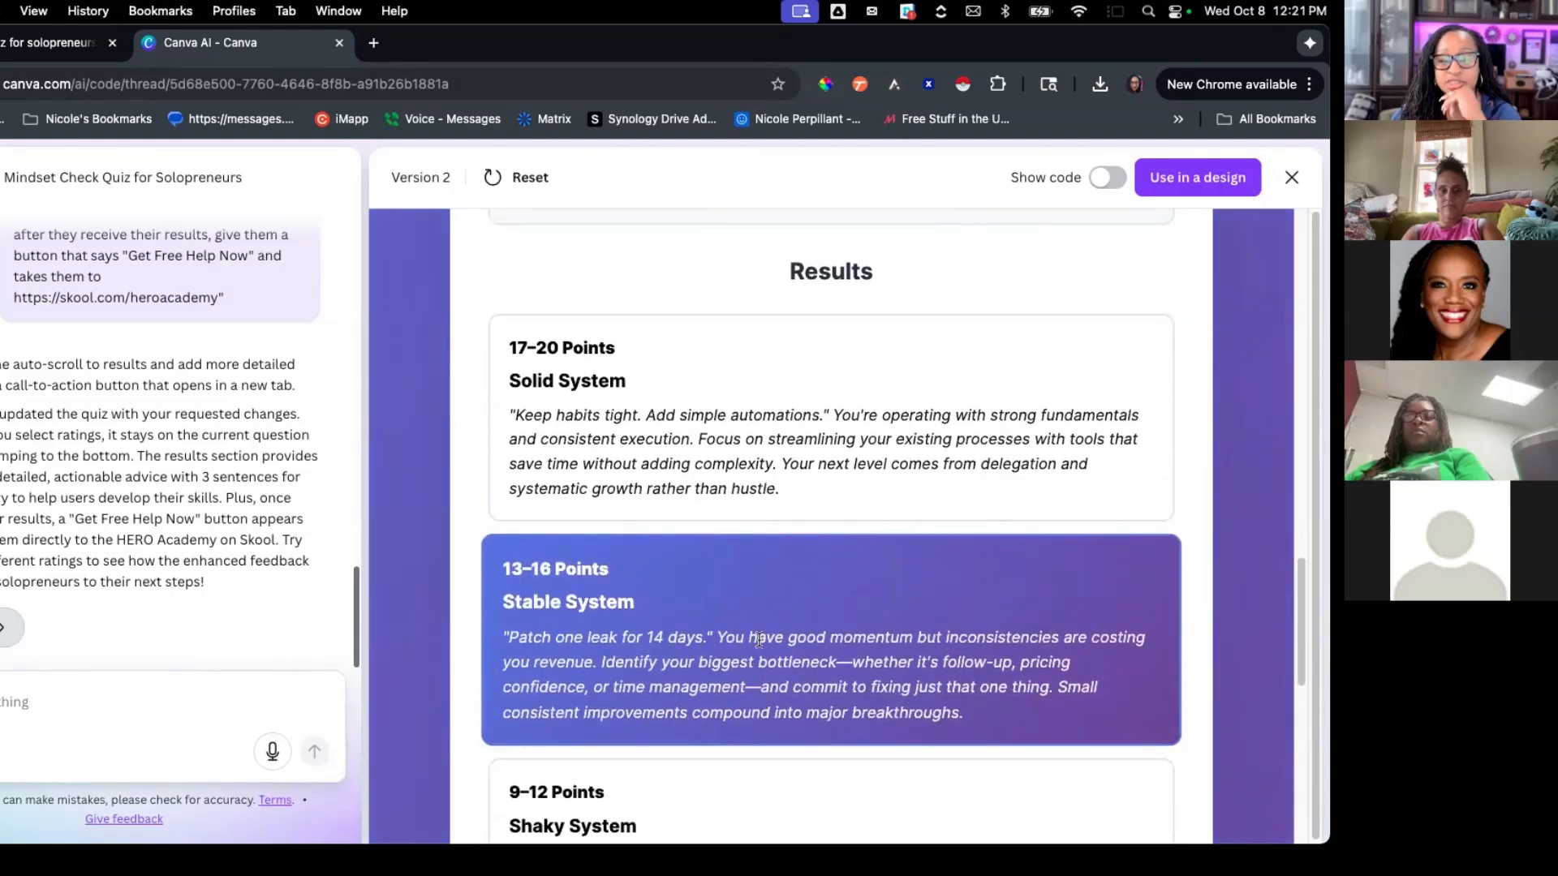
scroll(759, 640, "down", 14)
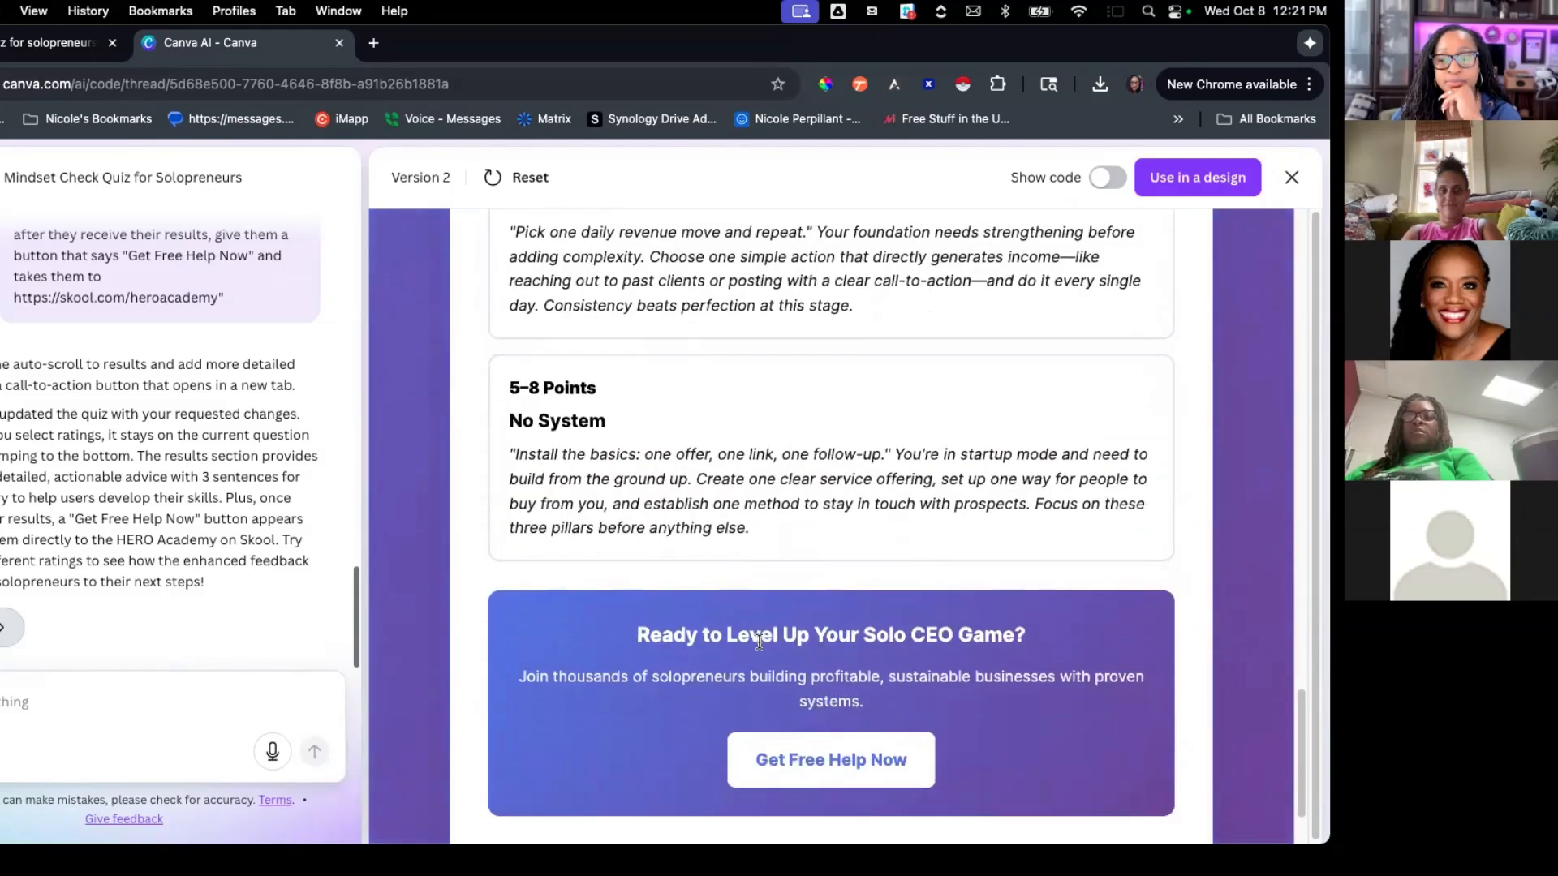
scroll(759, 641, "down", 2)
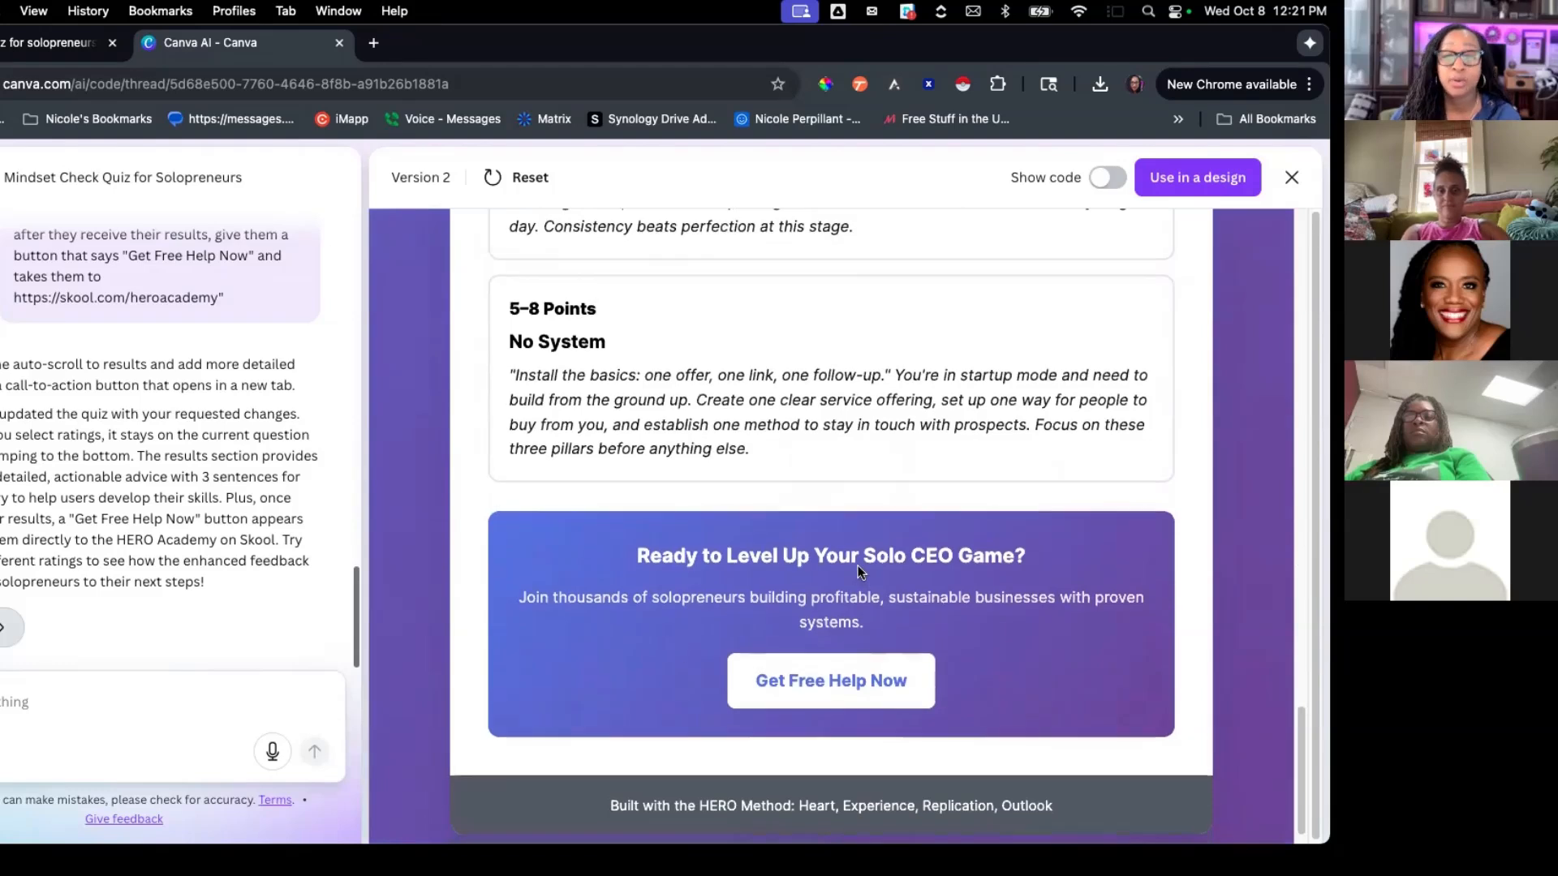
scroll(863, 568, "up", 4)
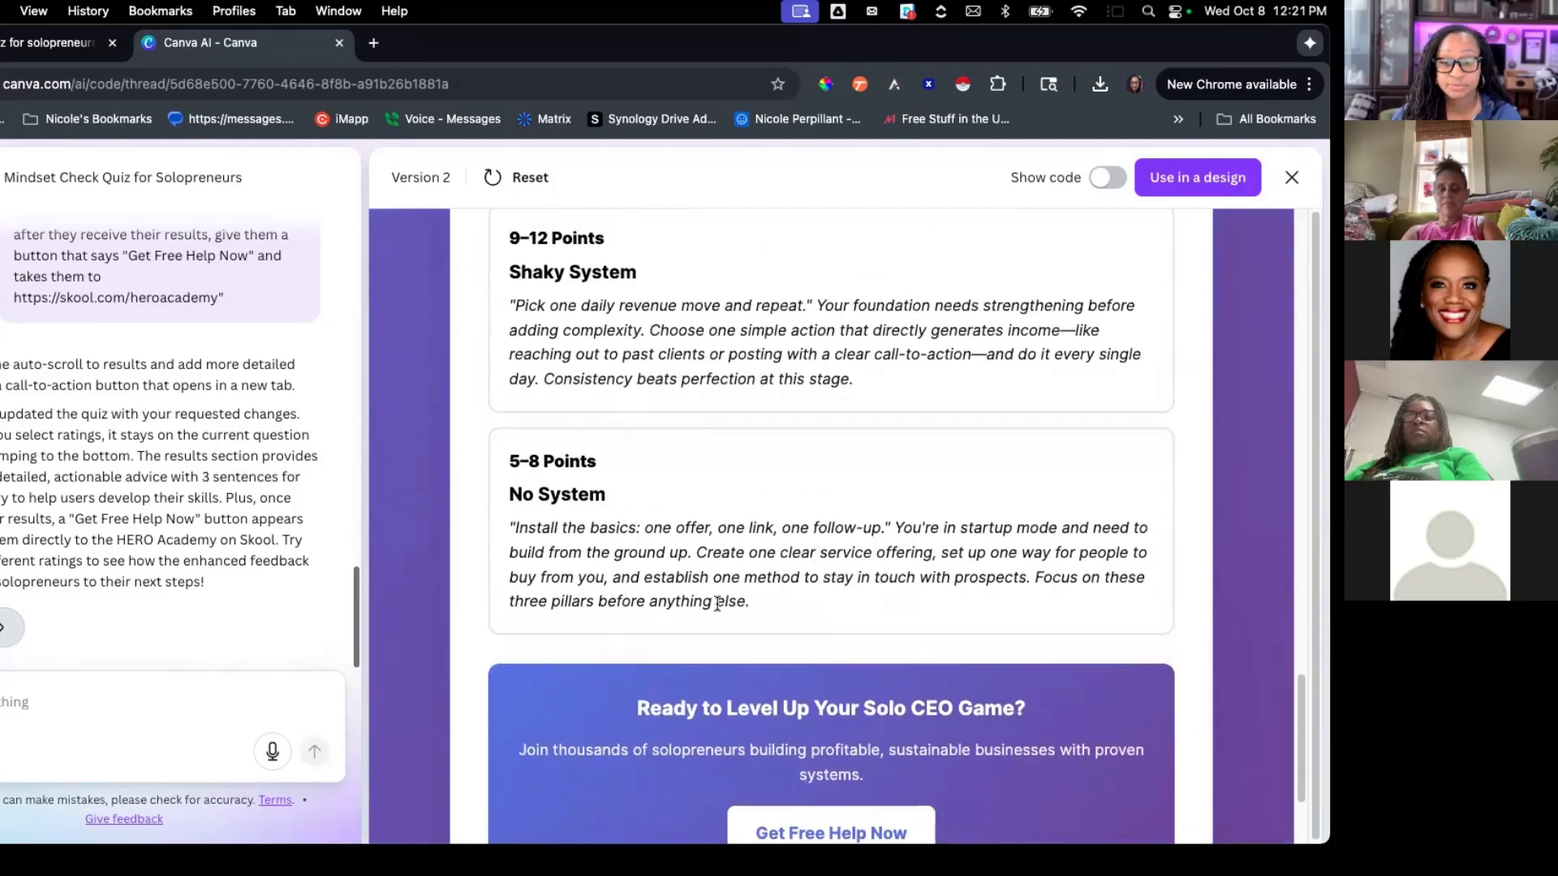
scroll(714, 601, "down", 4)
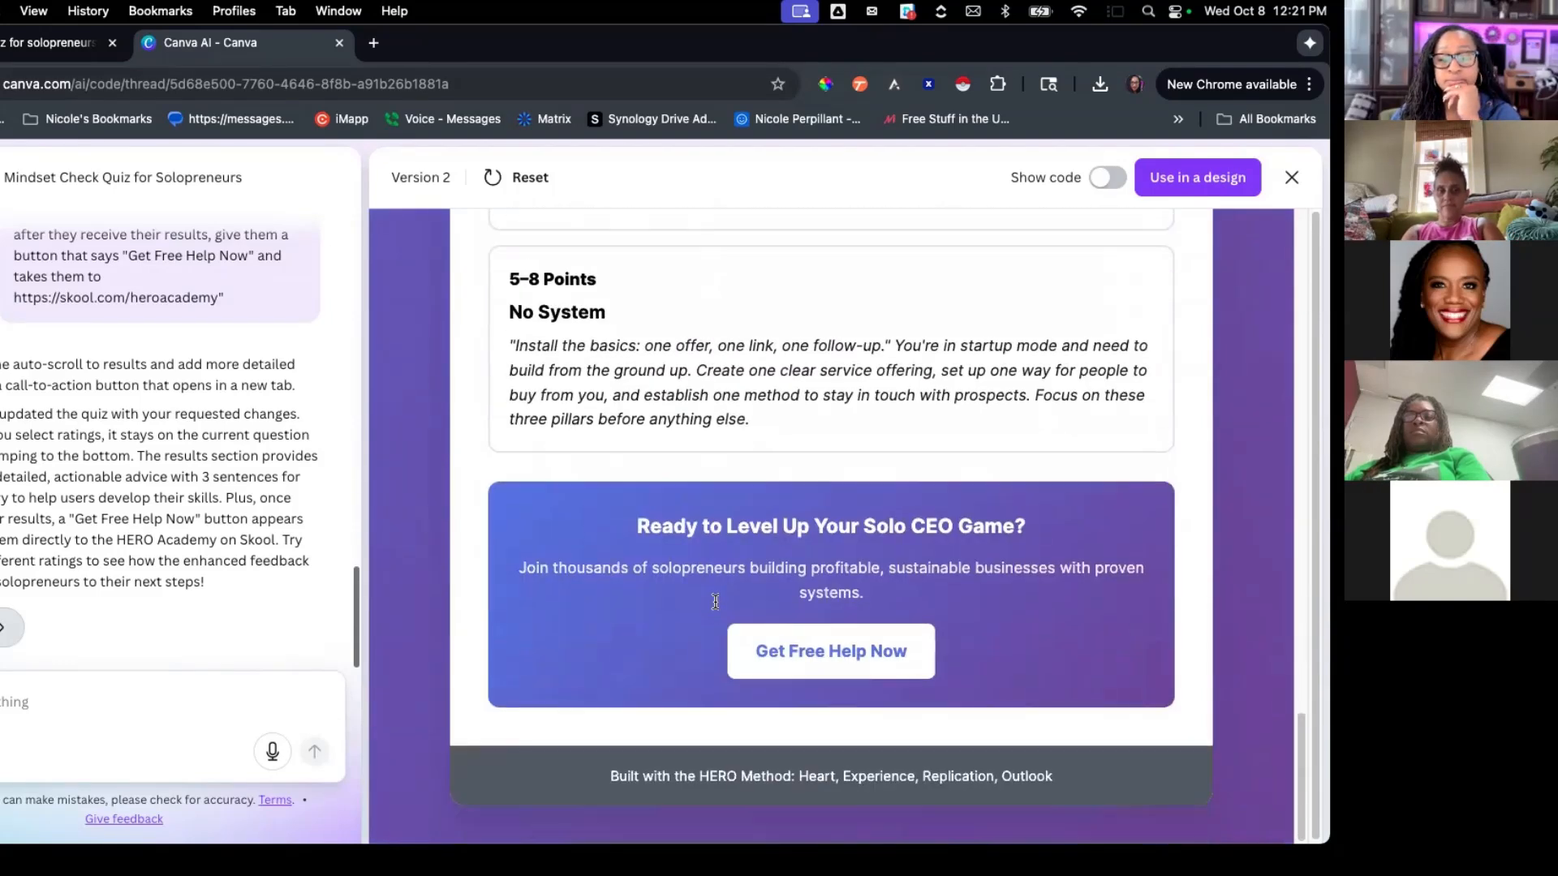
Step: Test where the quiz's Get Free Help Now button leads, return to the quiz, and briefly view its source code
left_click(837, 650)
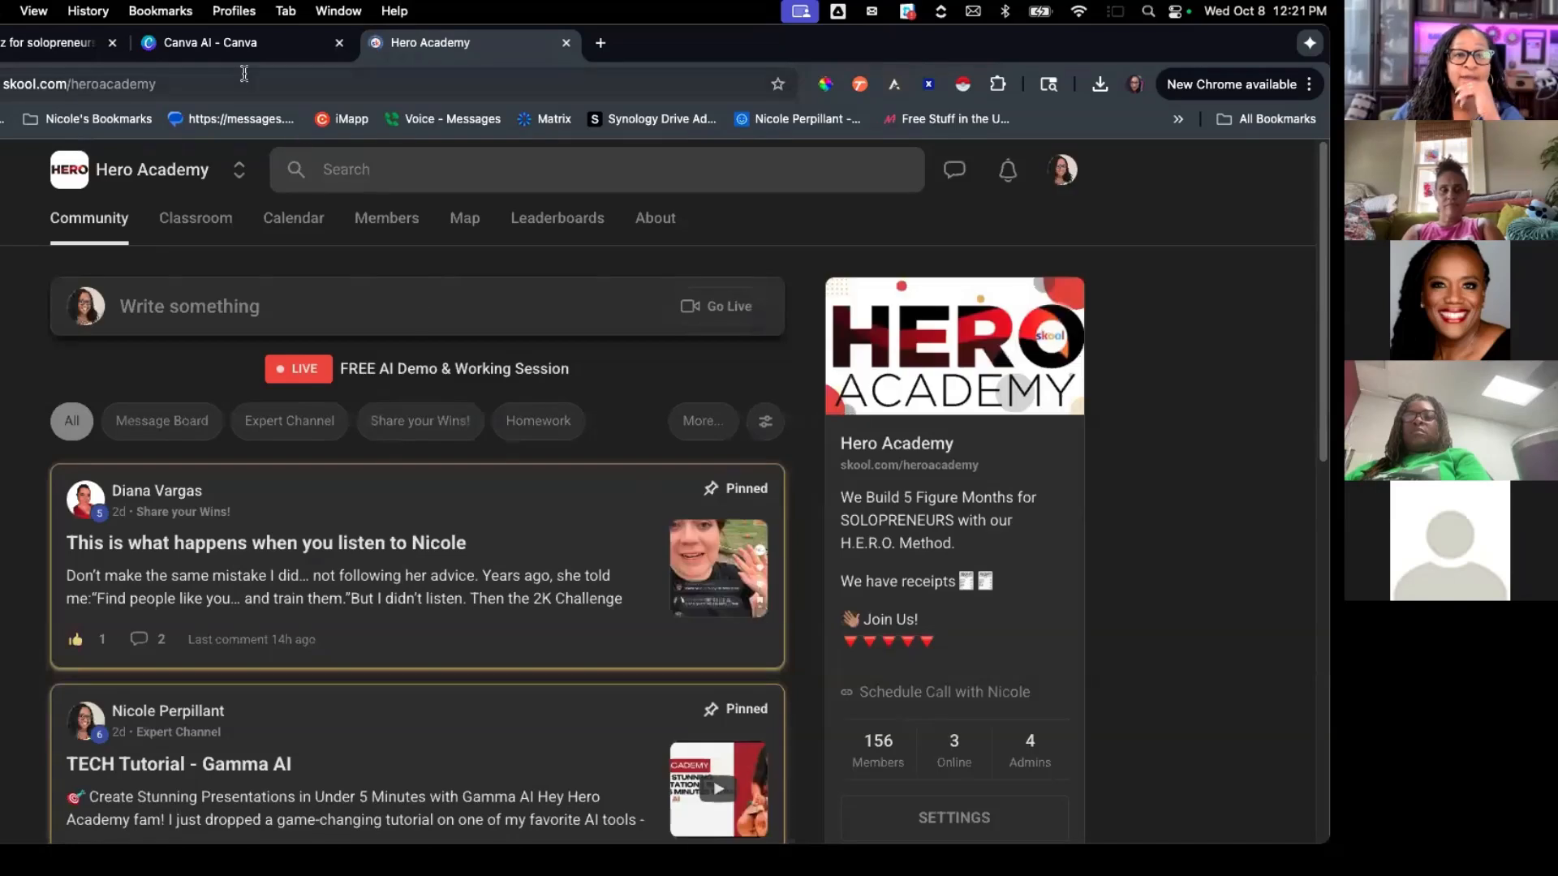
left_click(240, 44)
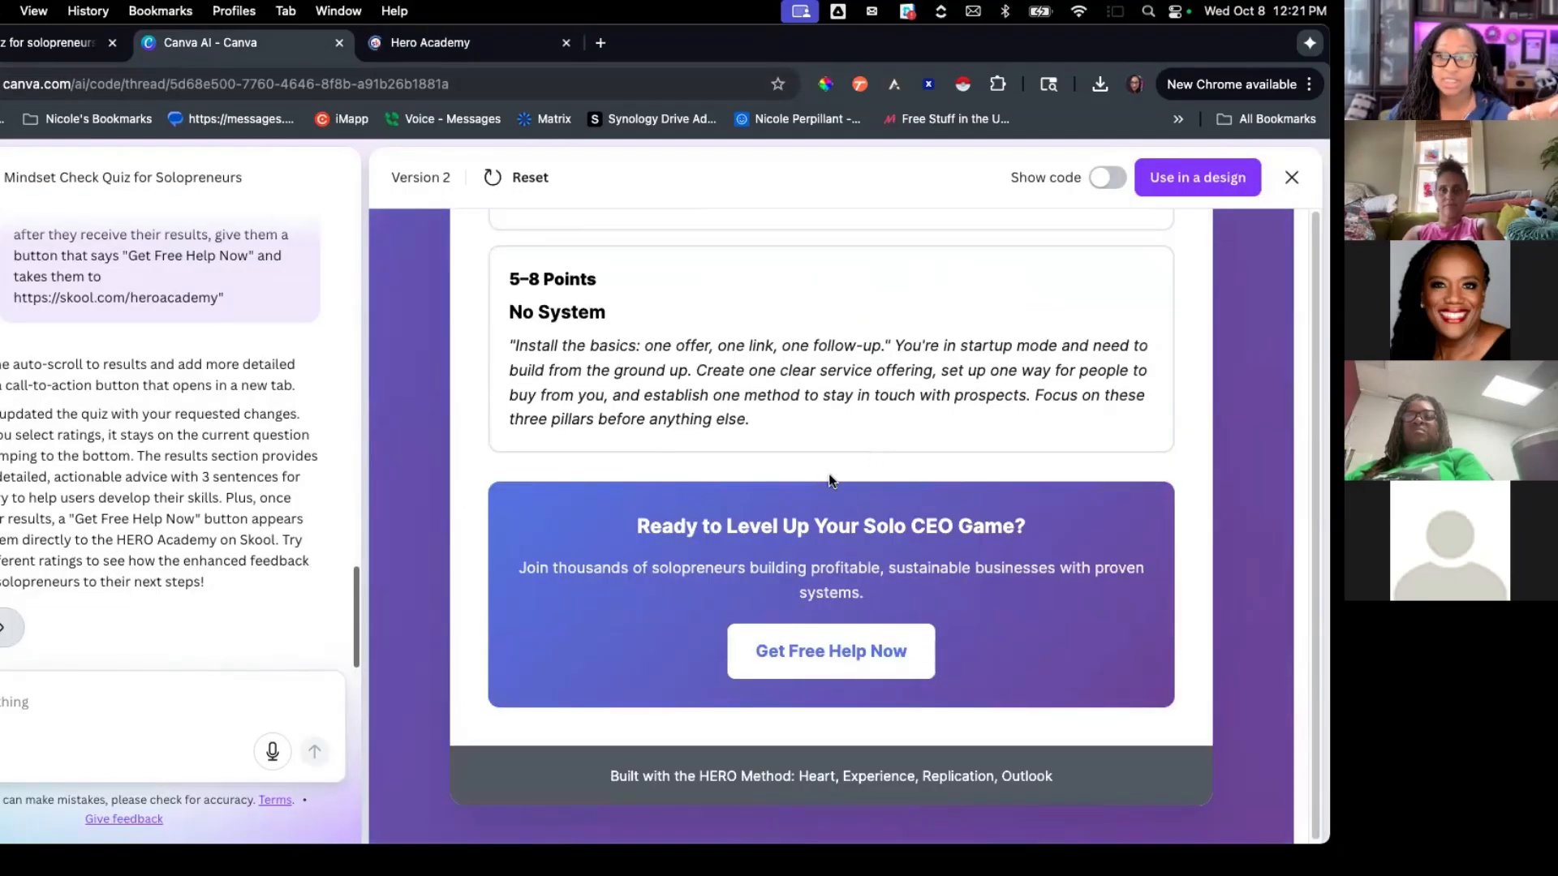
scroll(826, 479, "up", 15)
left_click(1105, 179)
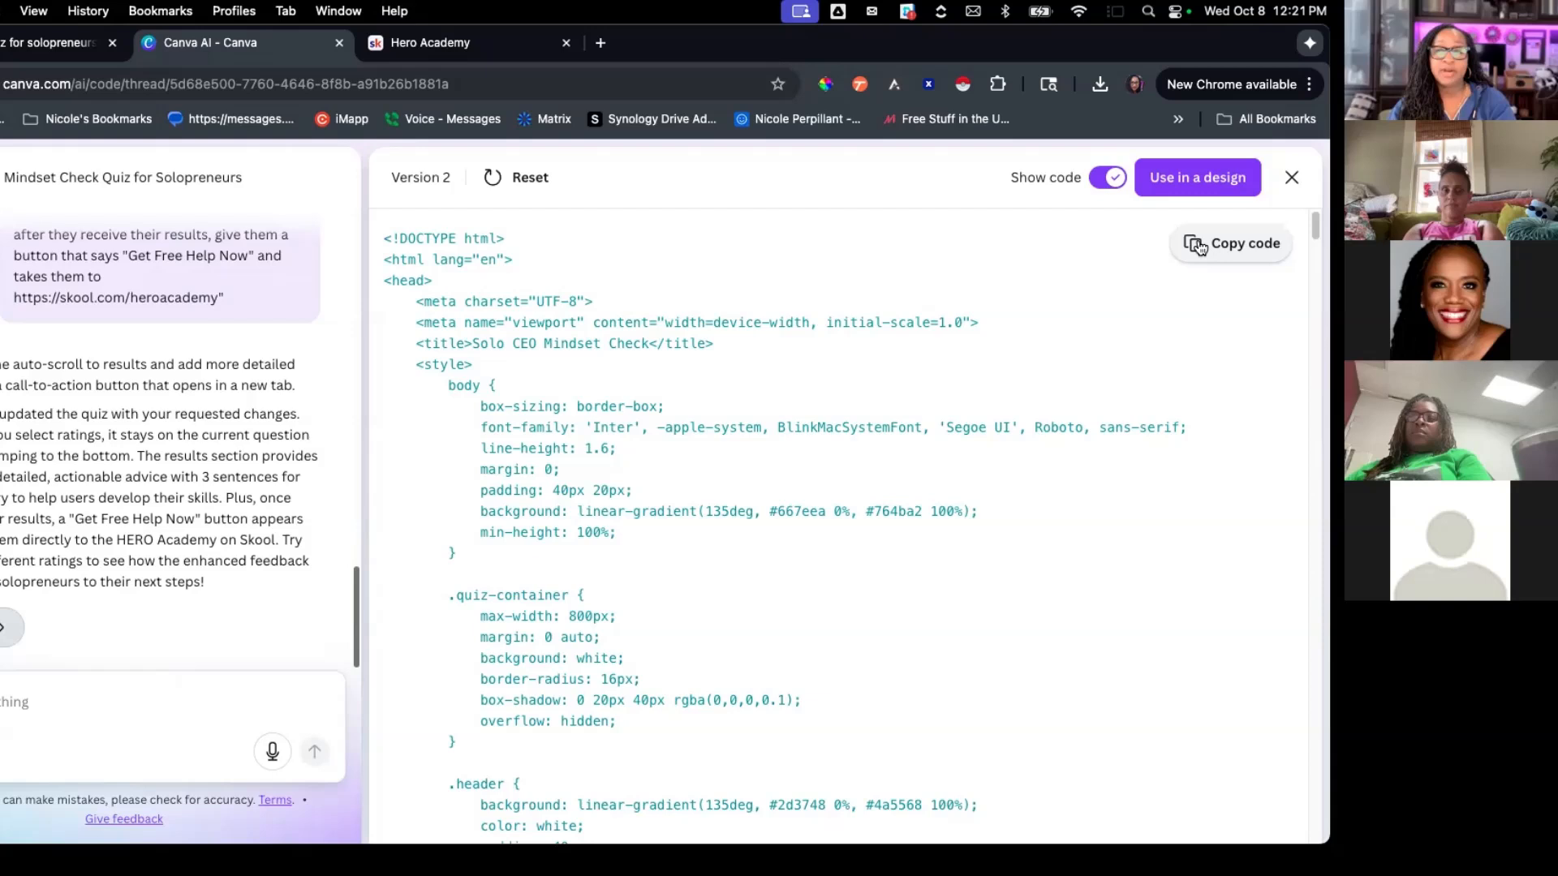
left_click(1117, 182)
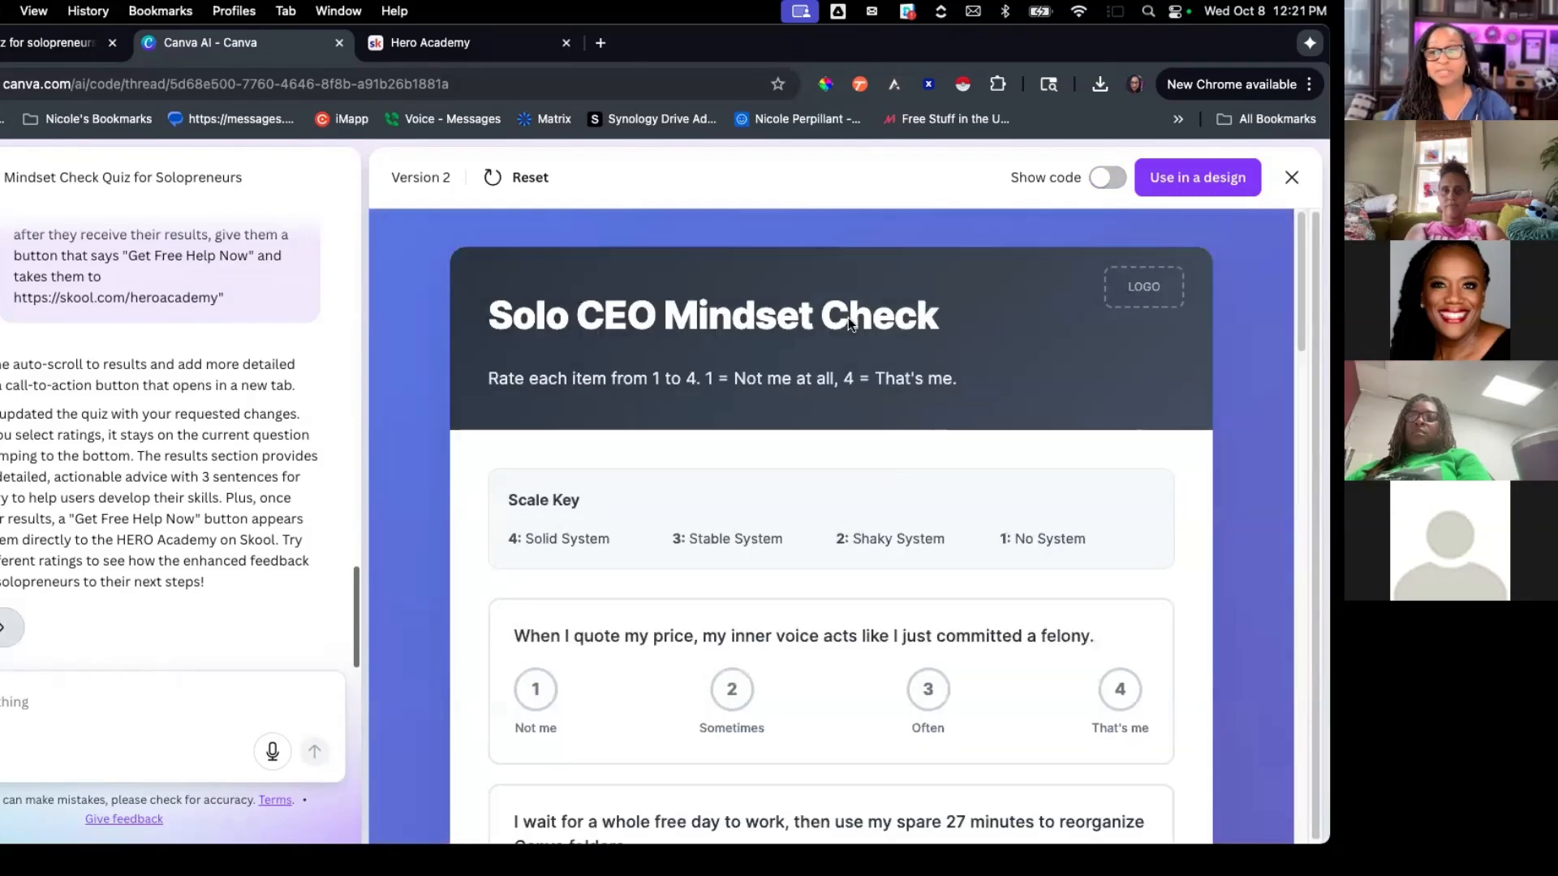
Step: Use the quiz in a website design and shorten its title to Solo CEO Mindset Check Quiz for Solopreneurs
left_click(1190, 191)
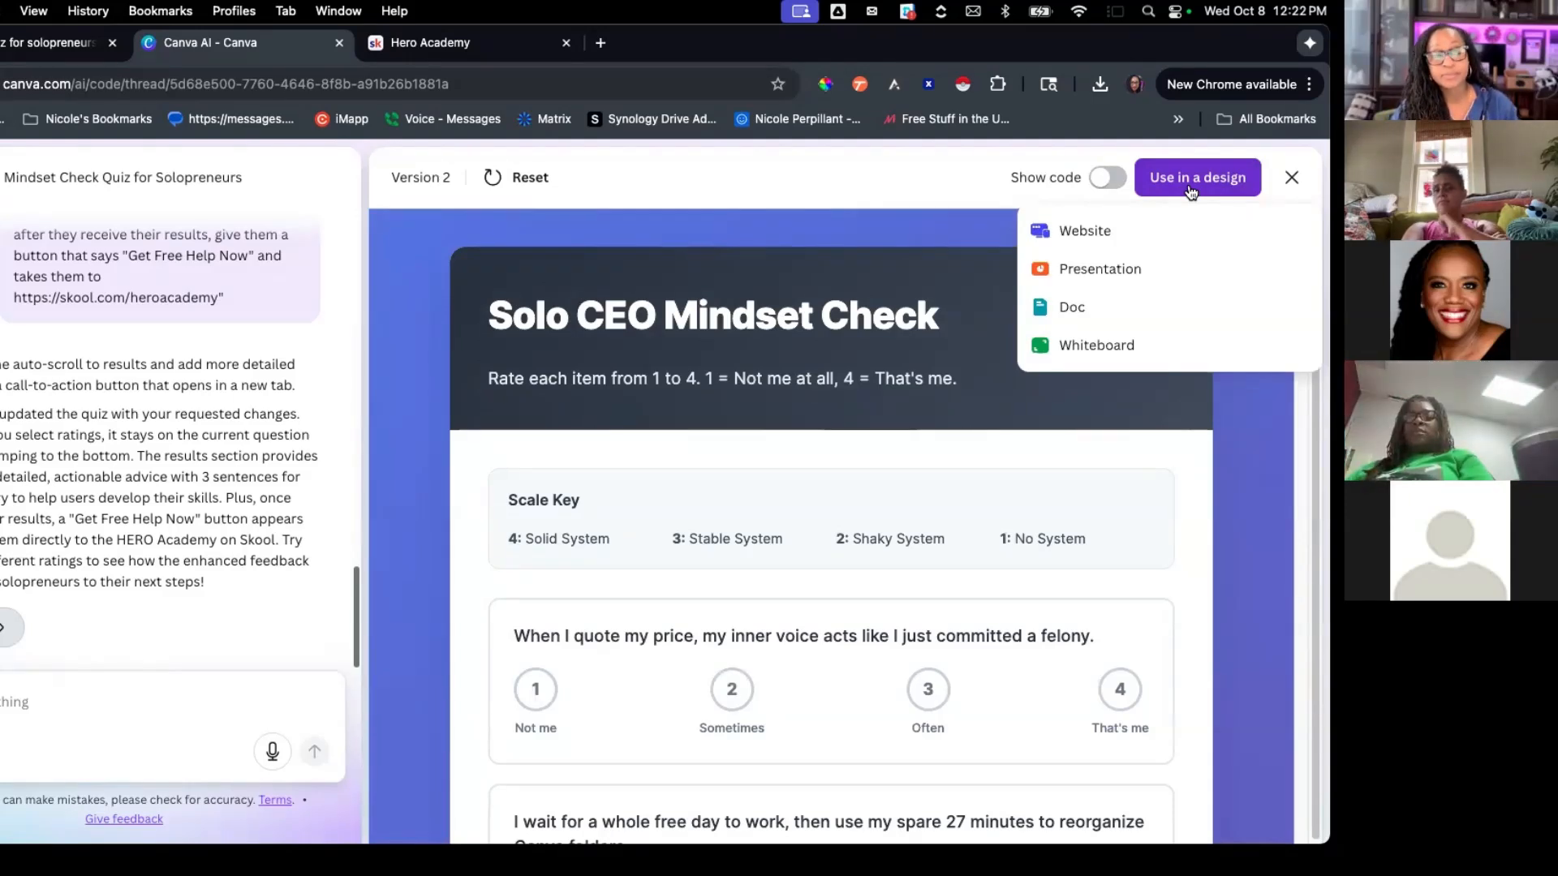
left_click(1082, 234)
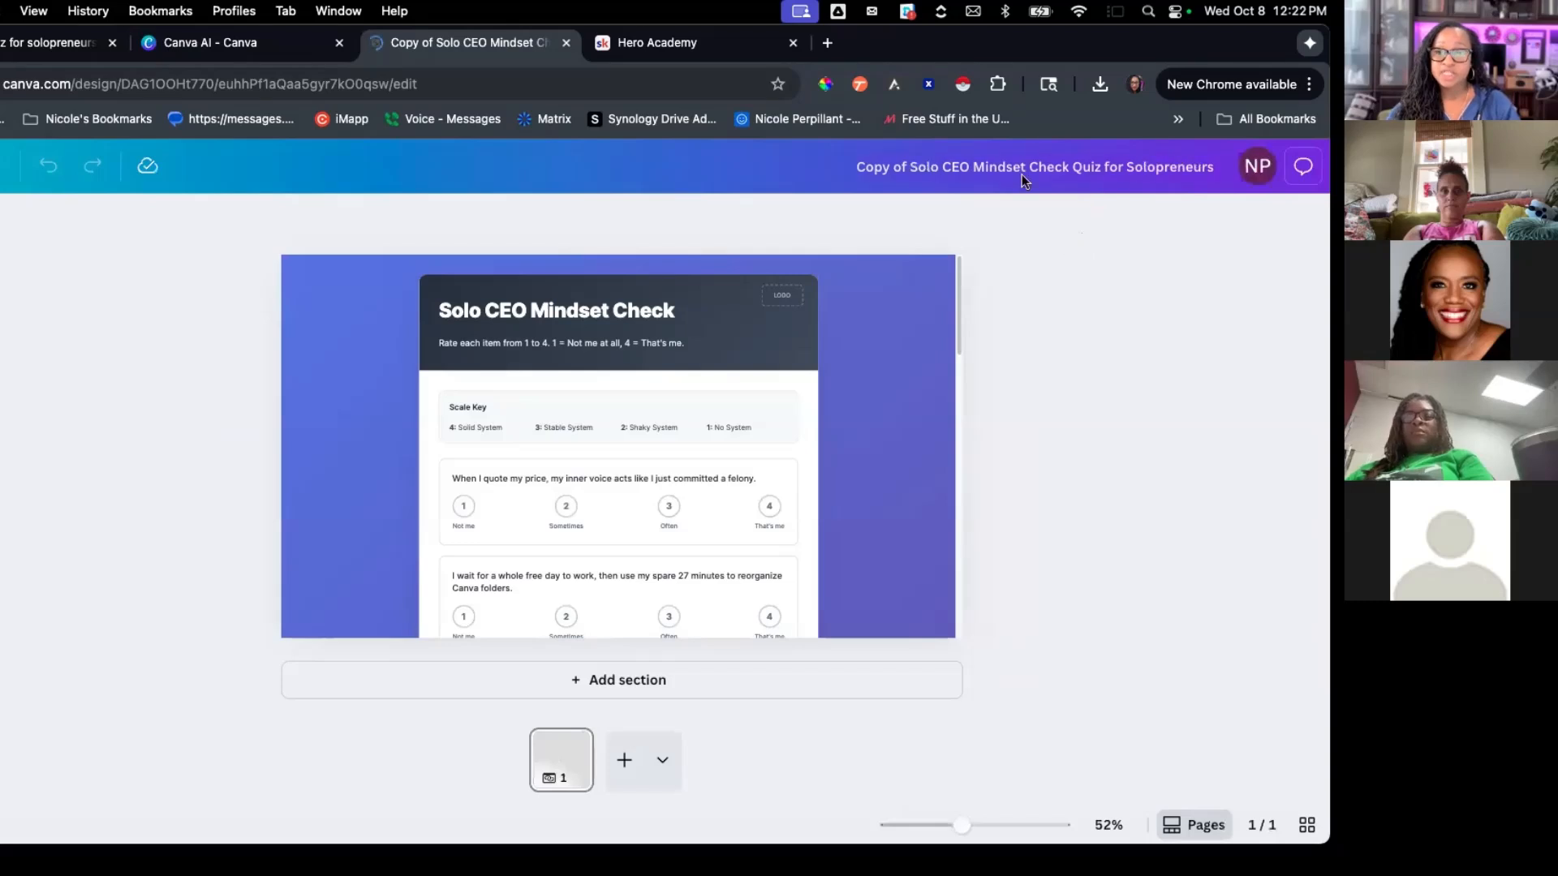
left_click(931, 173)
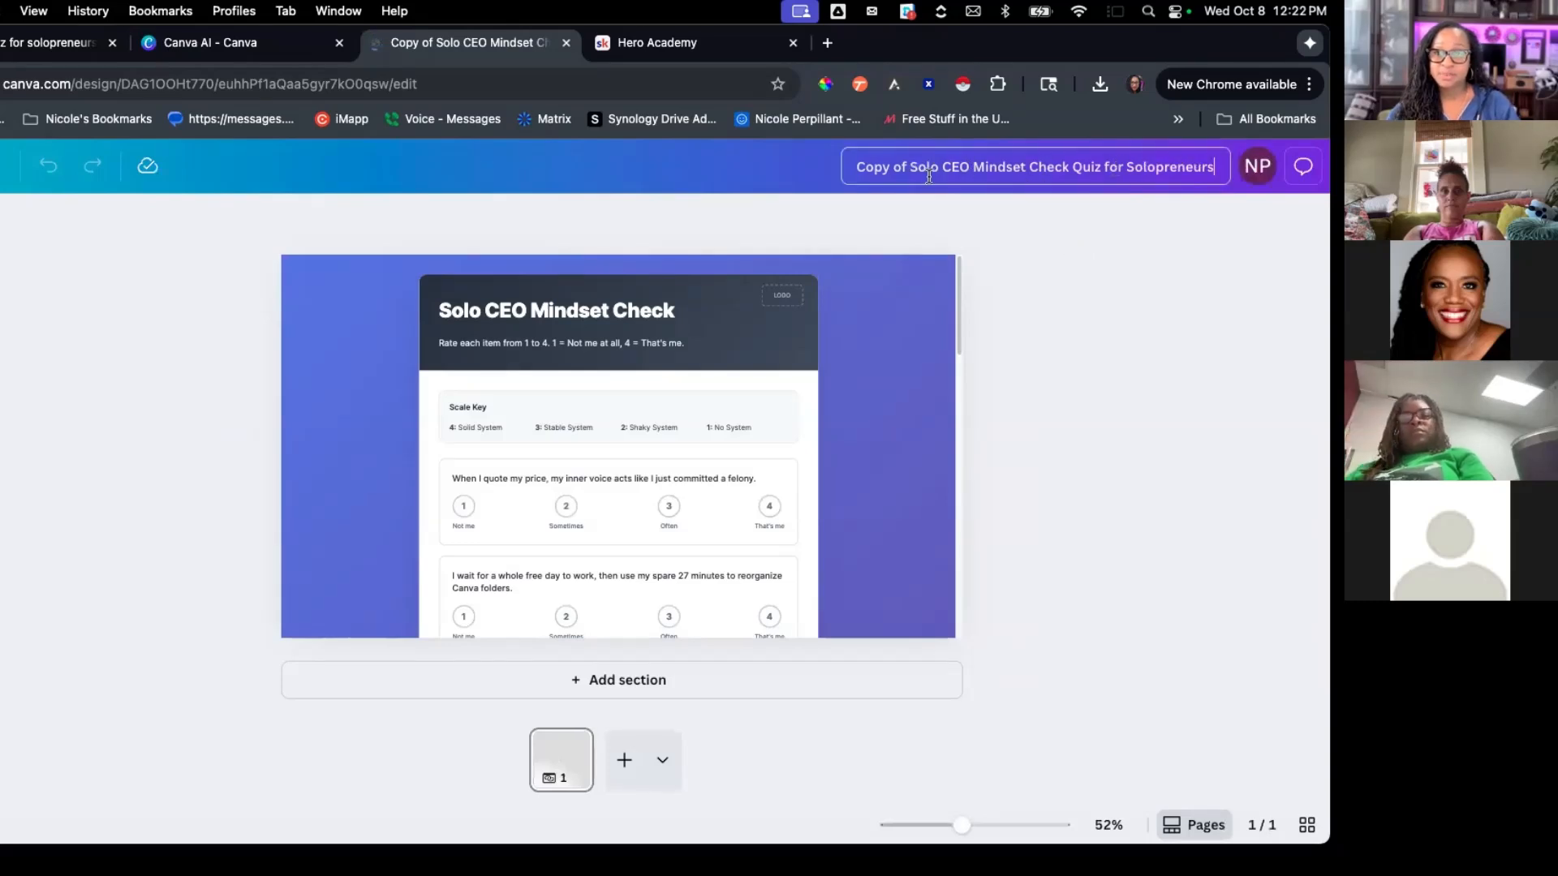
key("BackSpace")
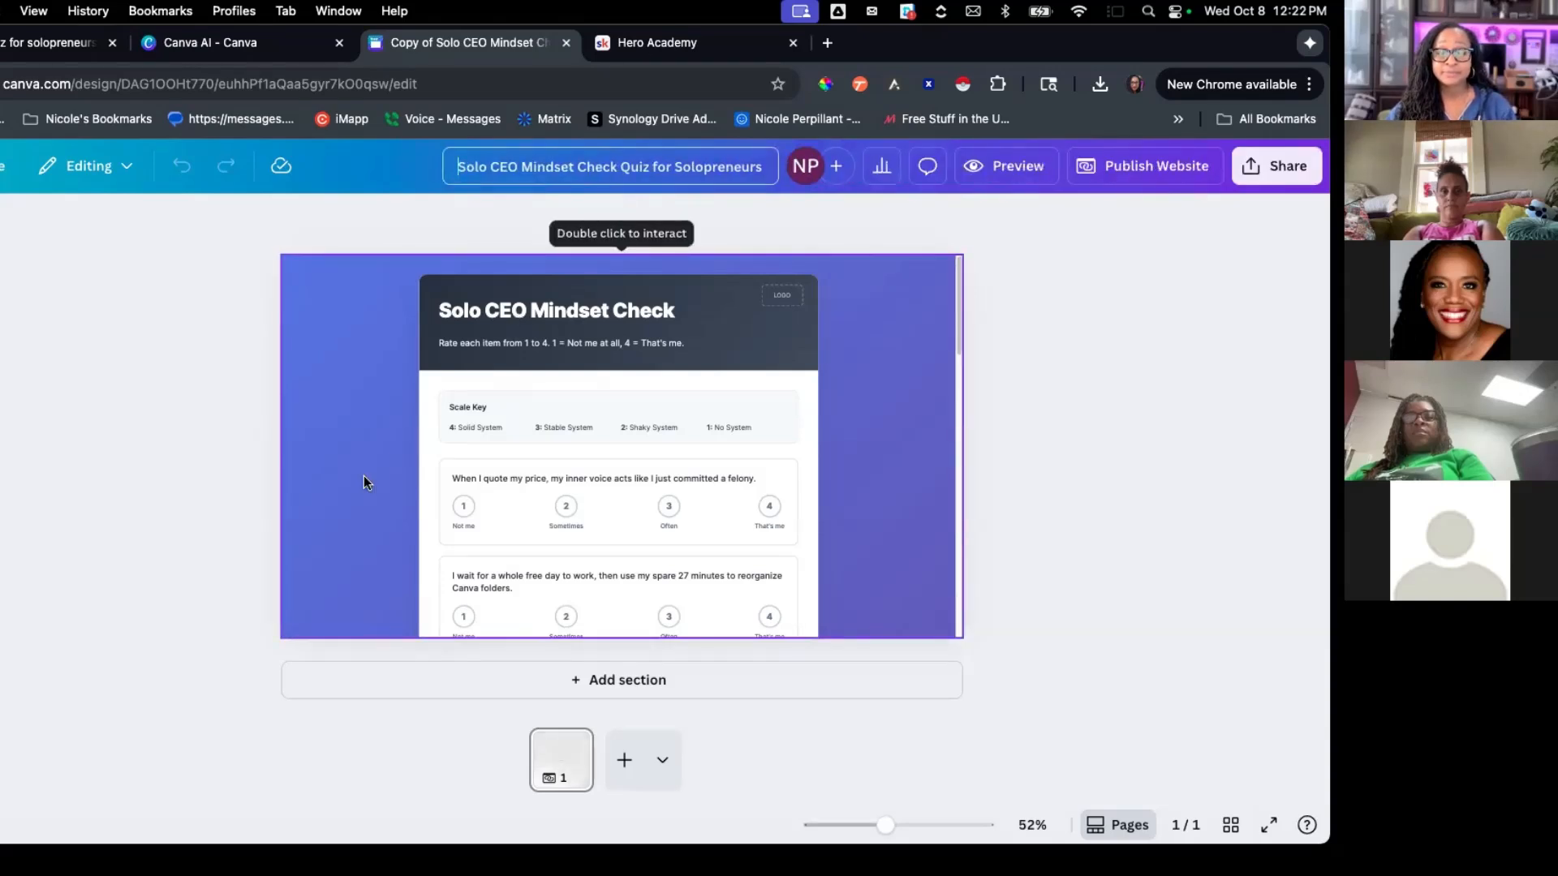
Step: Open the website publishing settings, try 2kin30days.carrd.co as the site address, and set it back to citrusequity.my.canva.site
left_click(1157, 168)
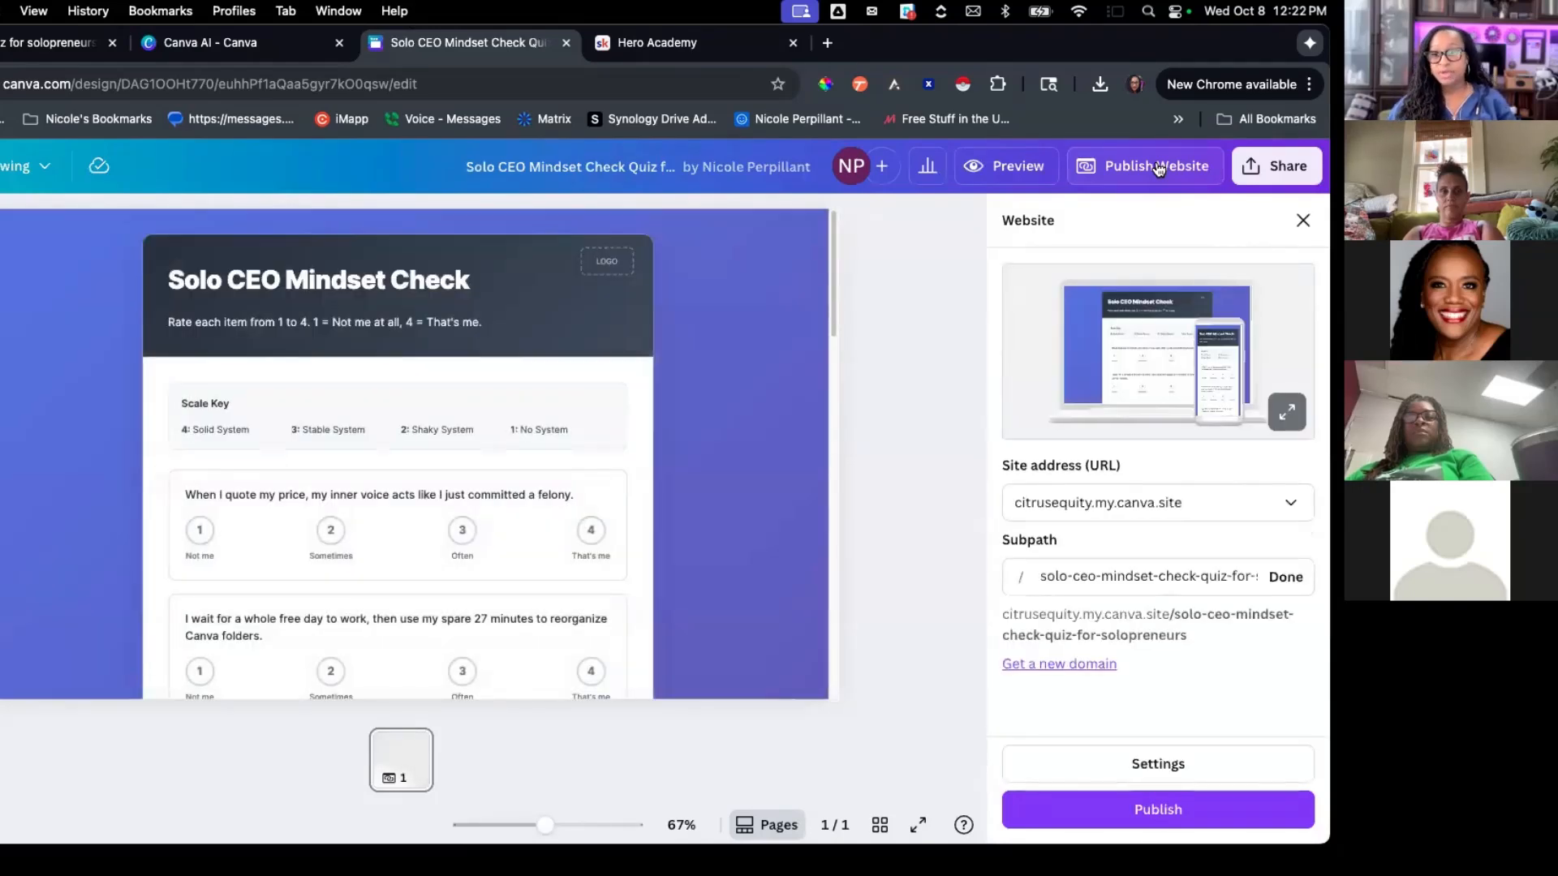
left_click(1239, 501)
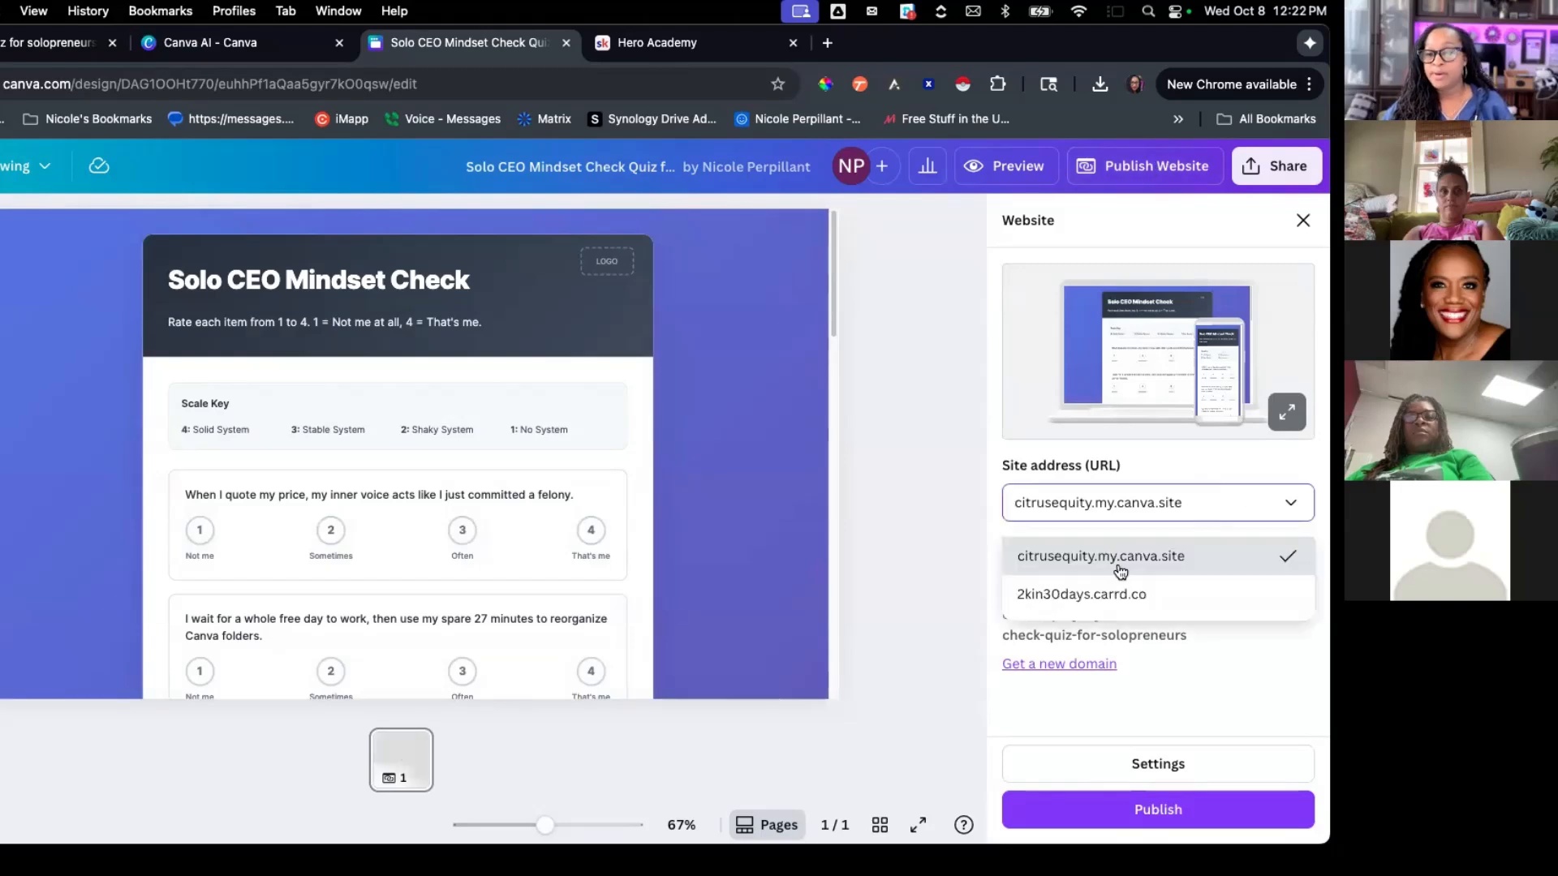
left_click(1125, 595)
left_click(1184, 512)
left_click(1150, 554)
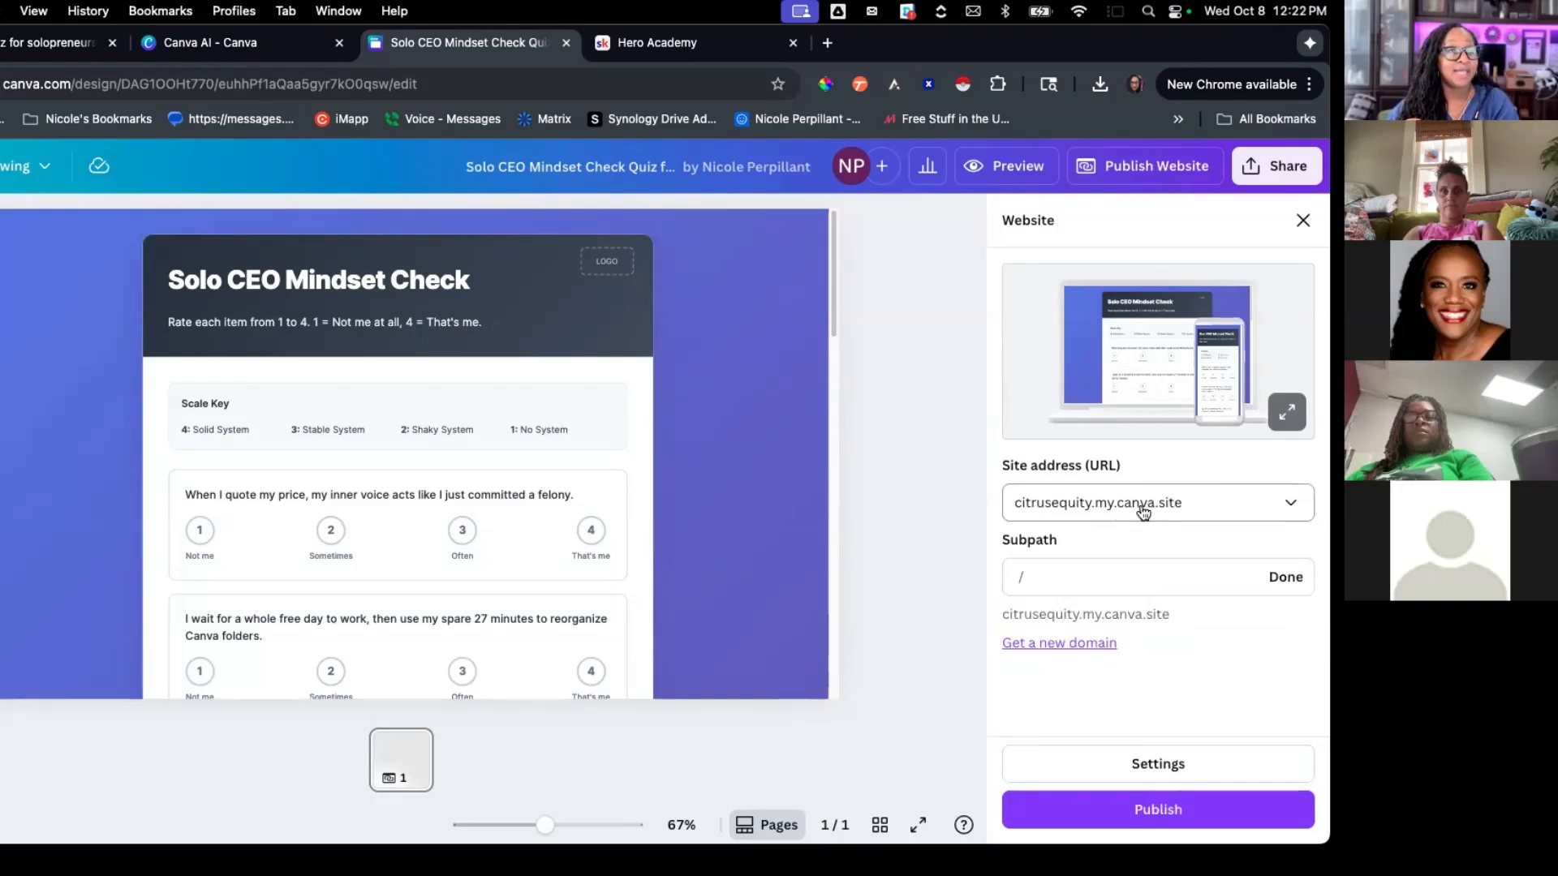
Step: Set the site address's subpath to mindsetcheck and publish the quiz website
left_click(1073, 575)
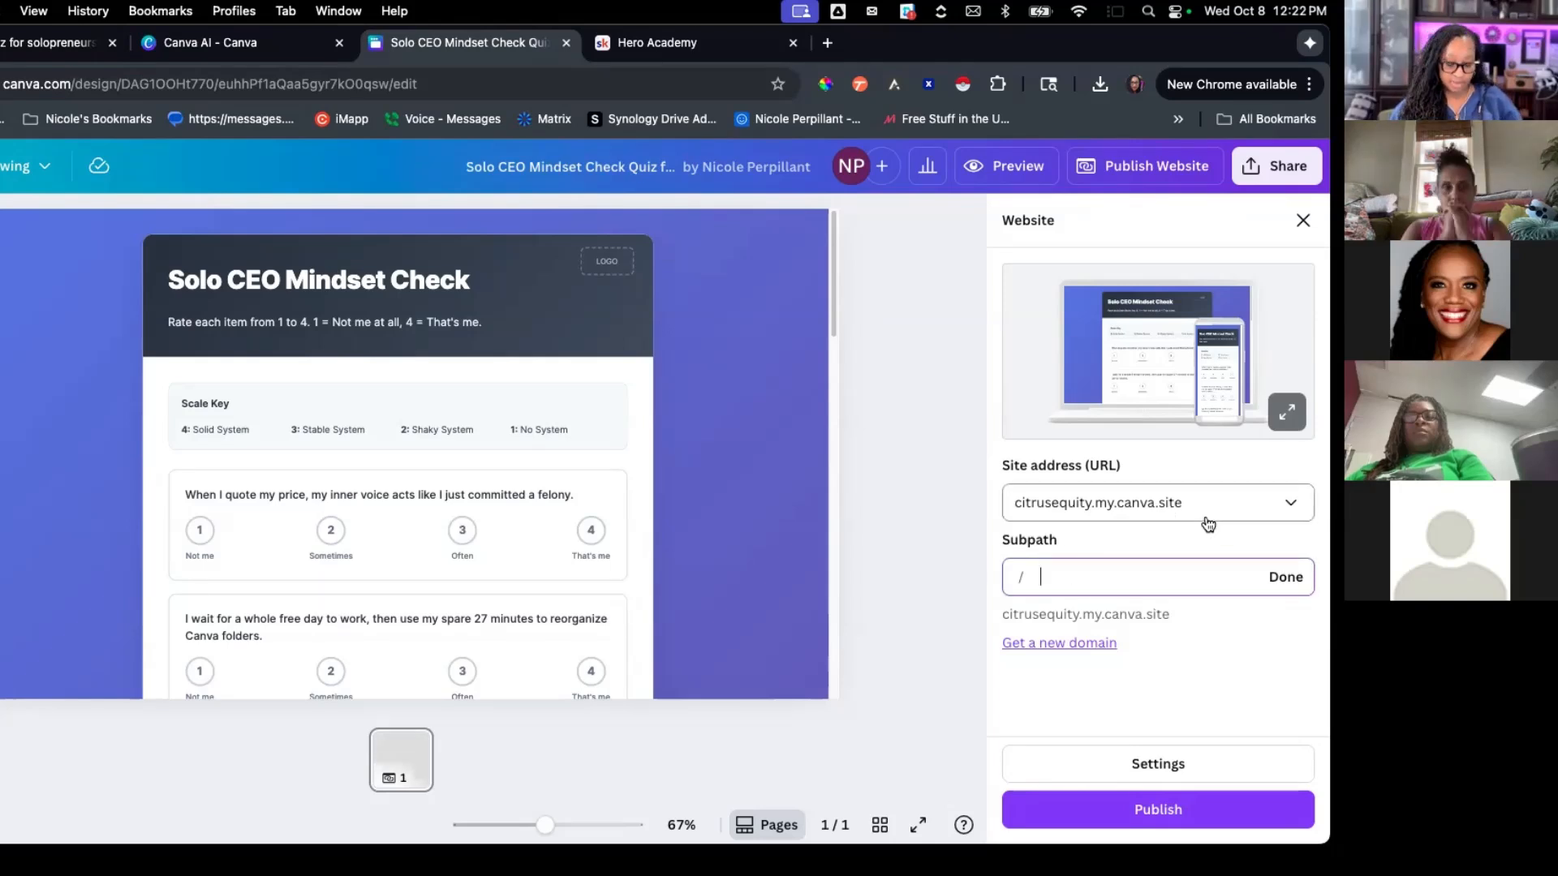
type("minde")
key("BackSpace")
type("s")
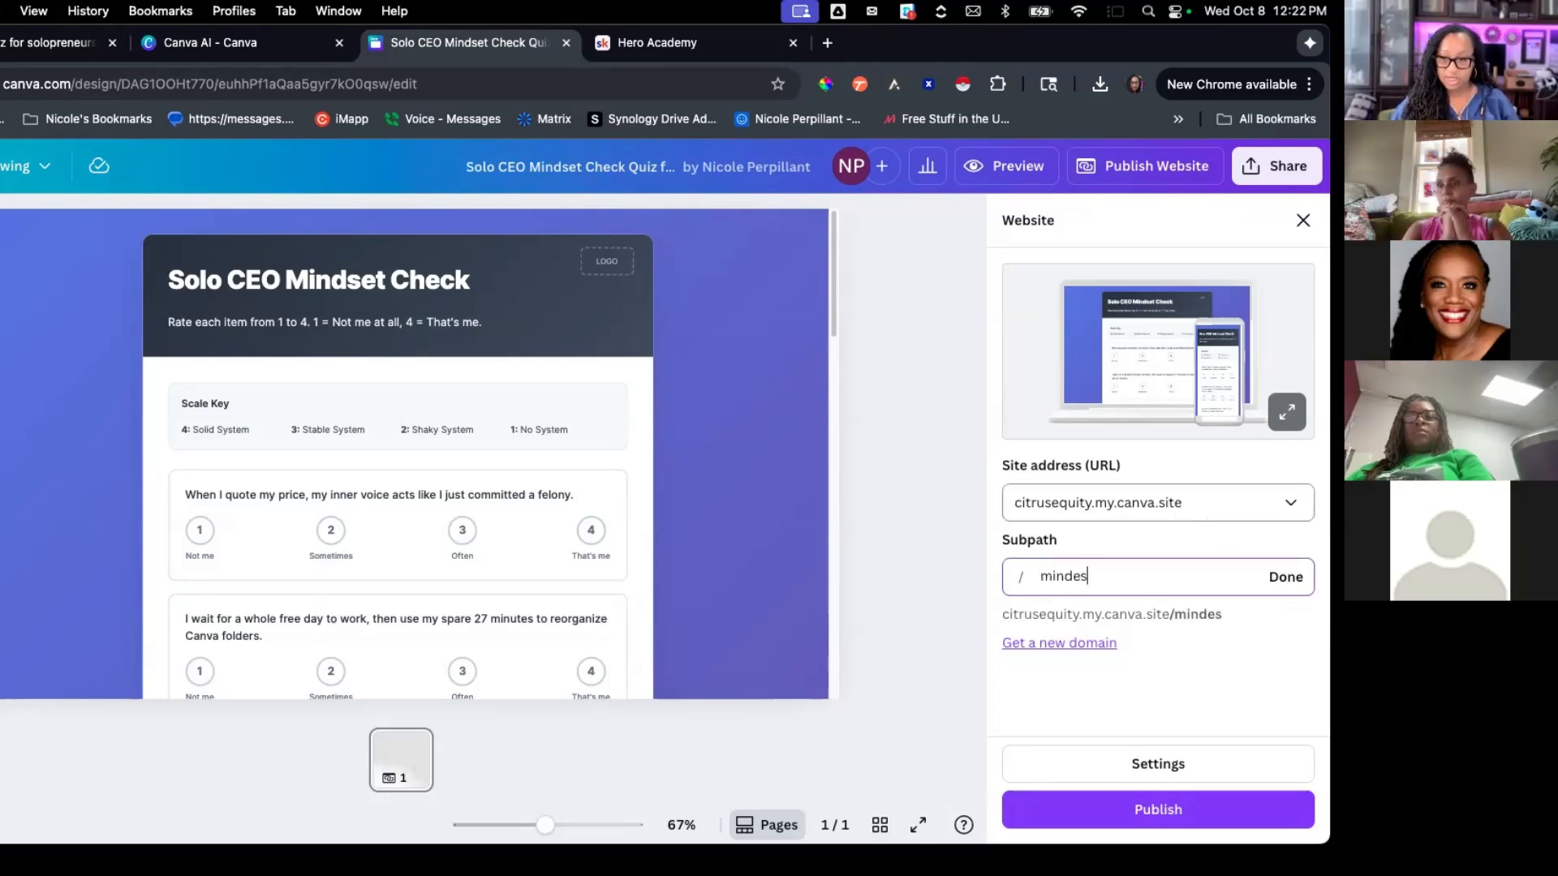
type("etcheck")
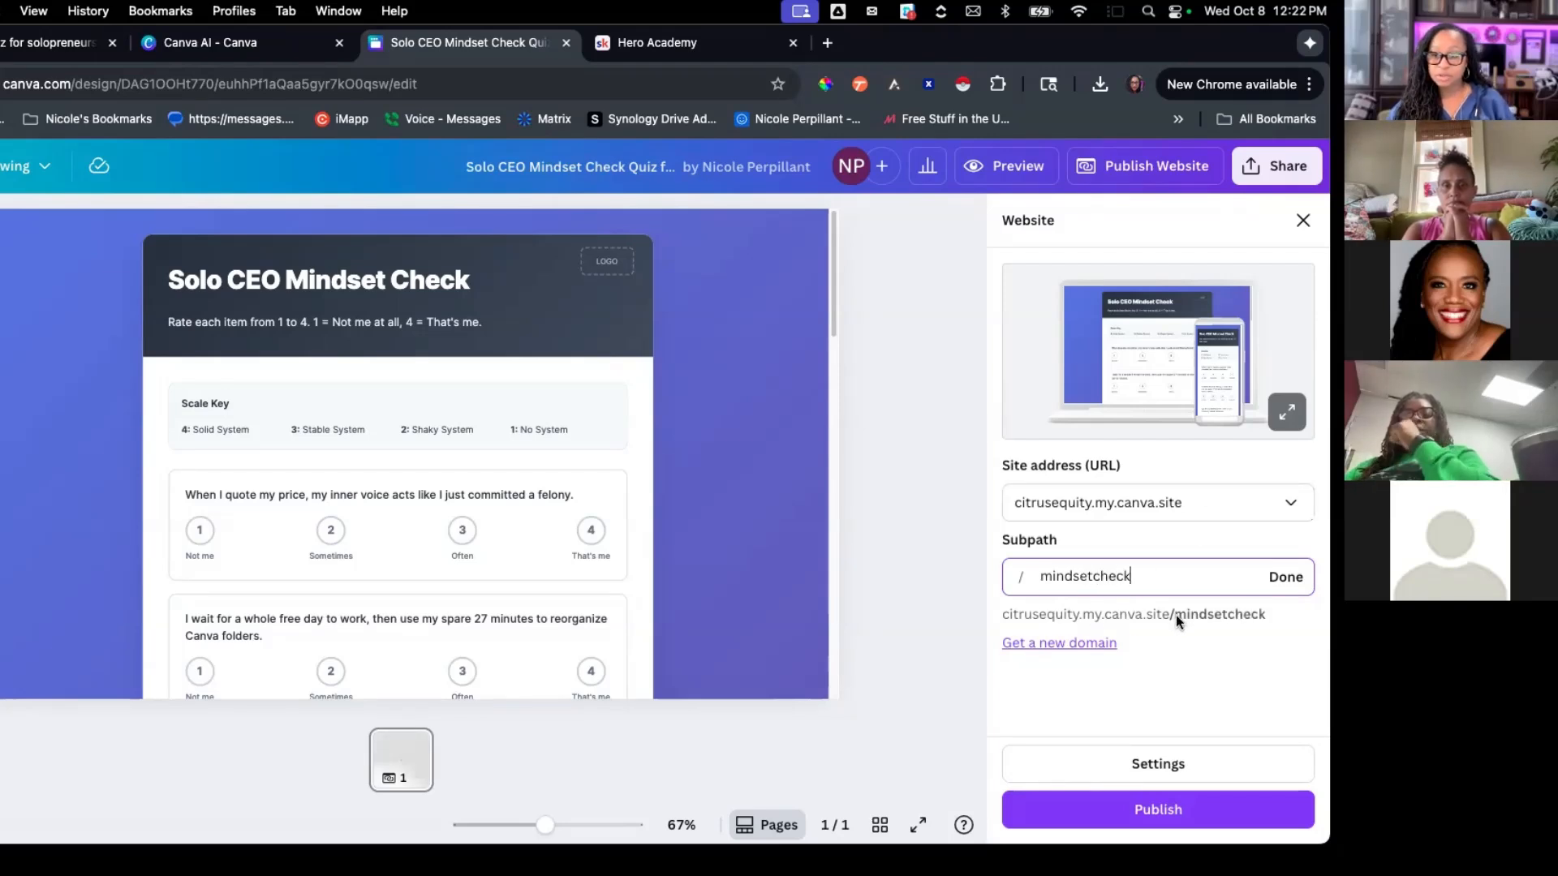
left_click(1282, 578)
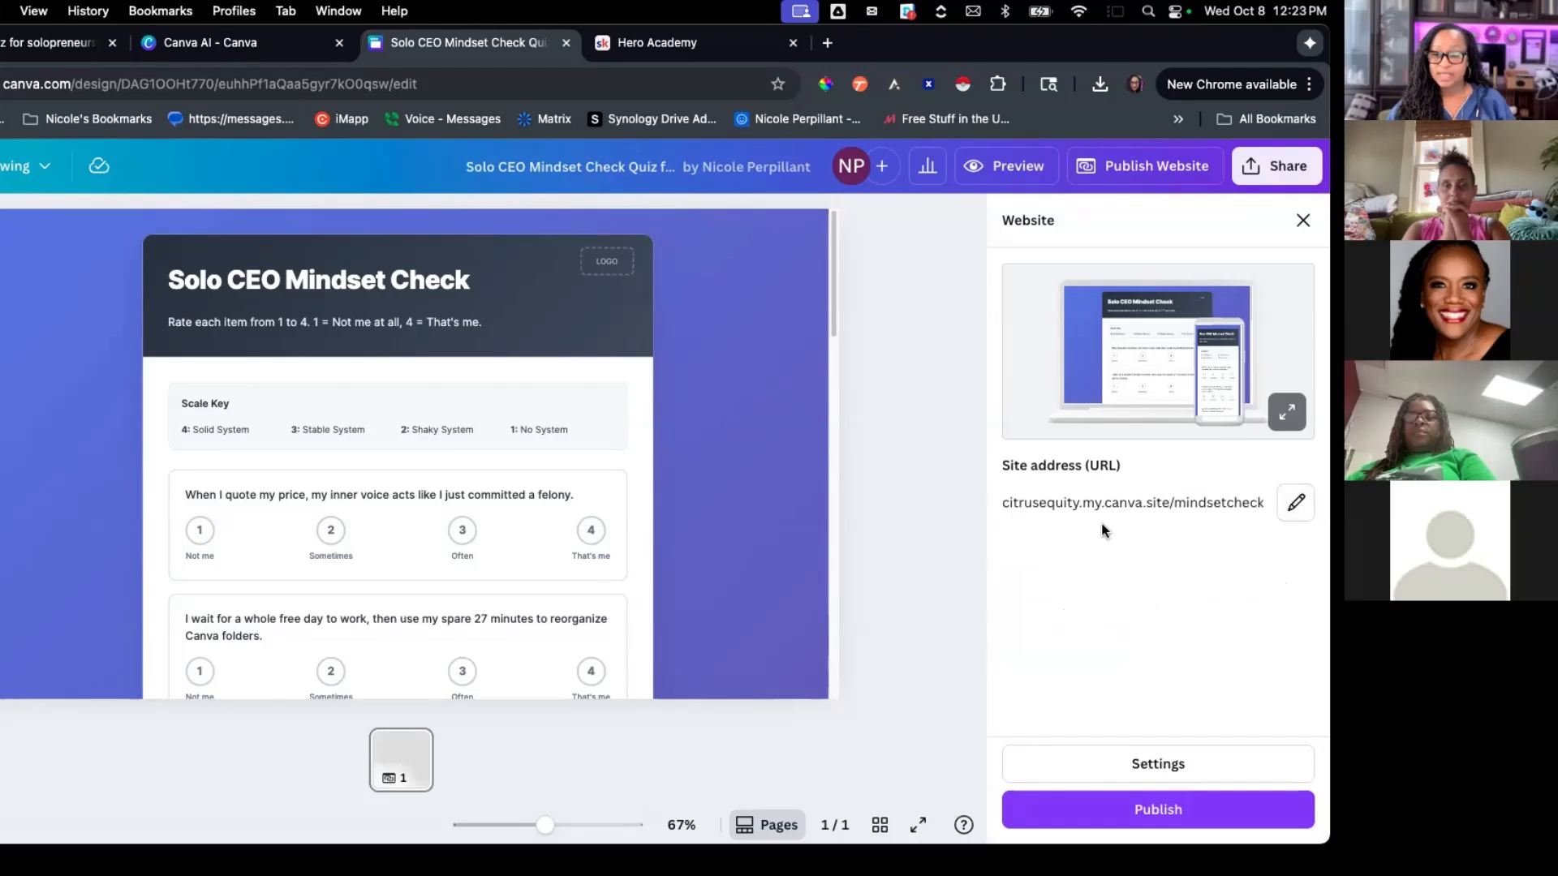
left_click(1185, 814)
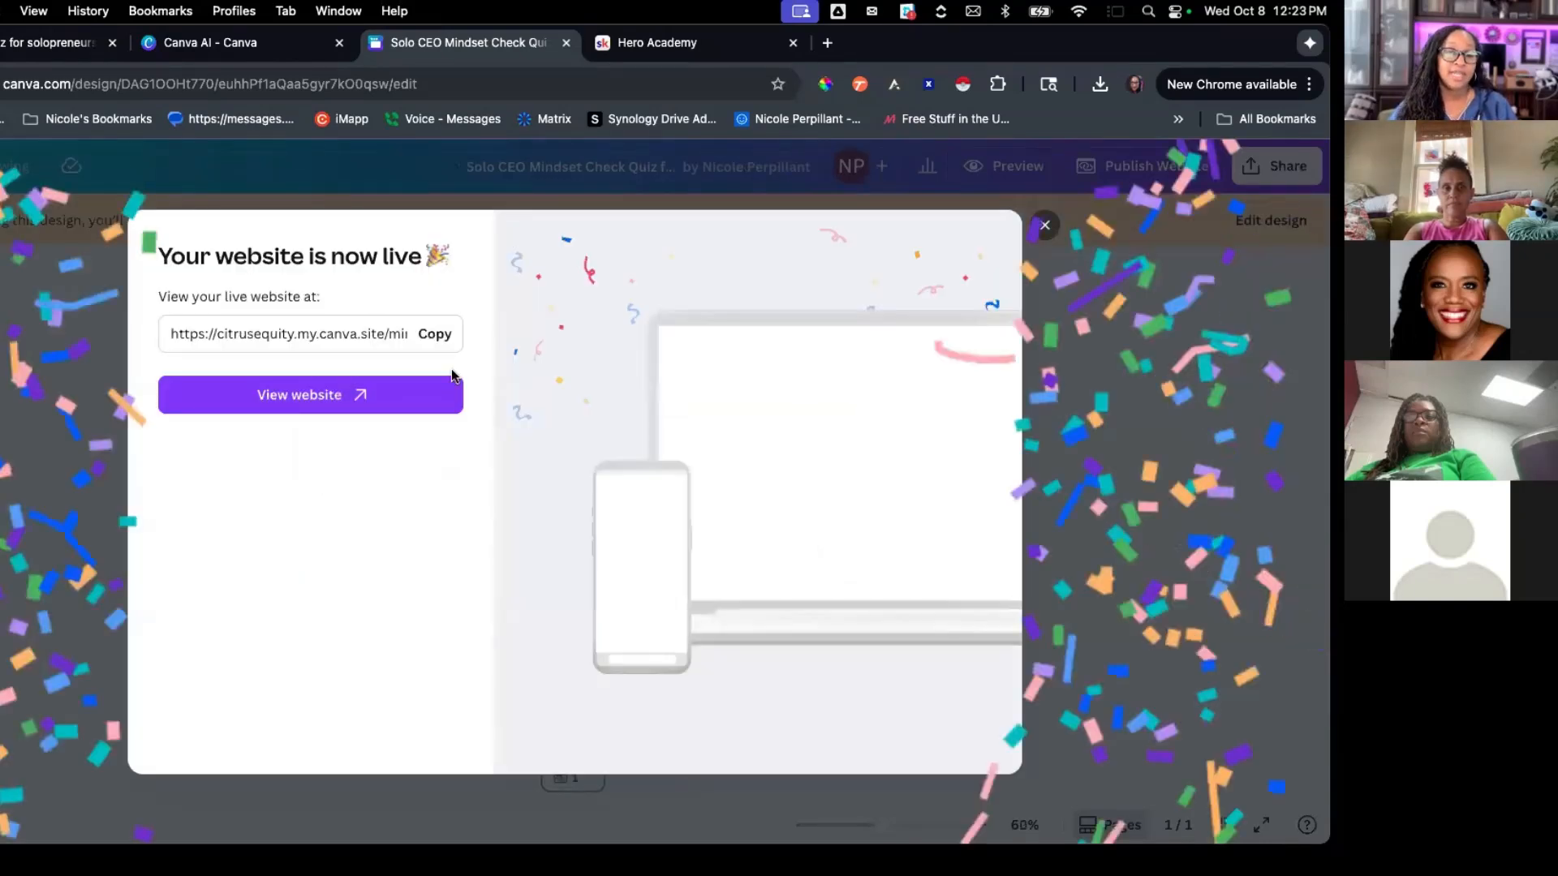
Step: Copy the live website's link and open it in a new browser tab
left_click(433, 344)
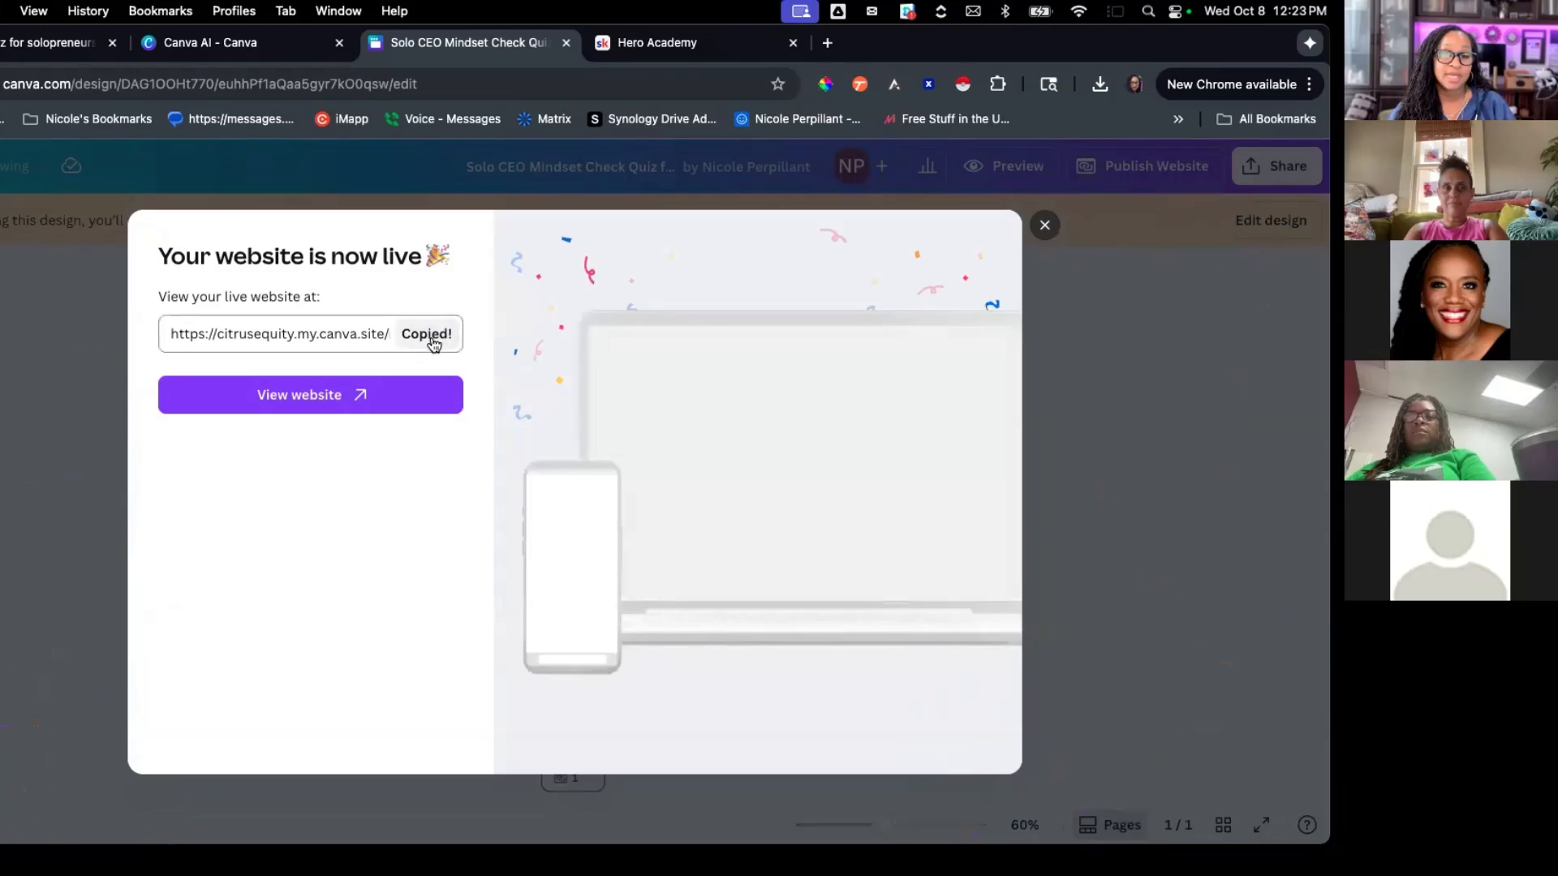
left_click(828, 42)
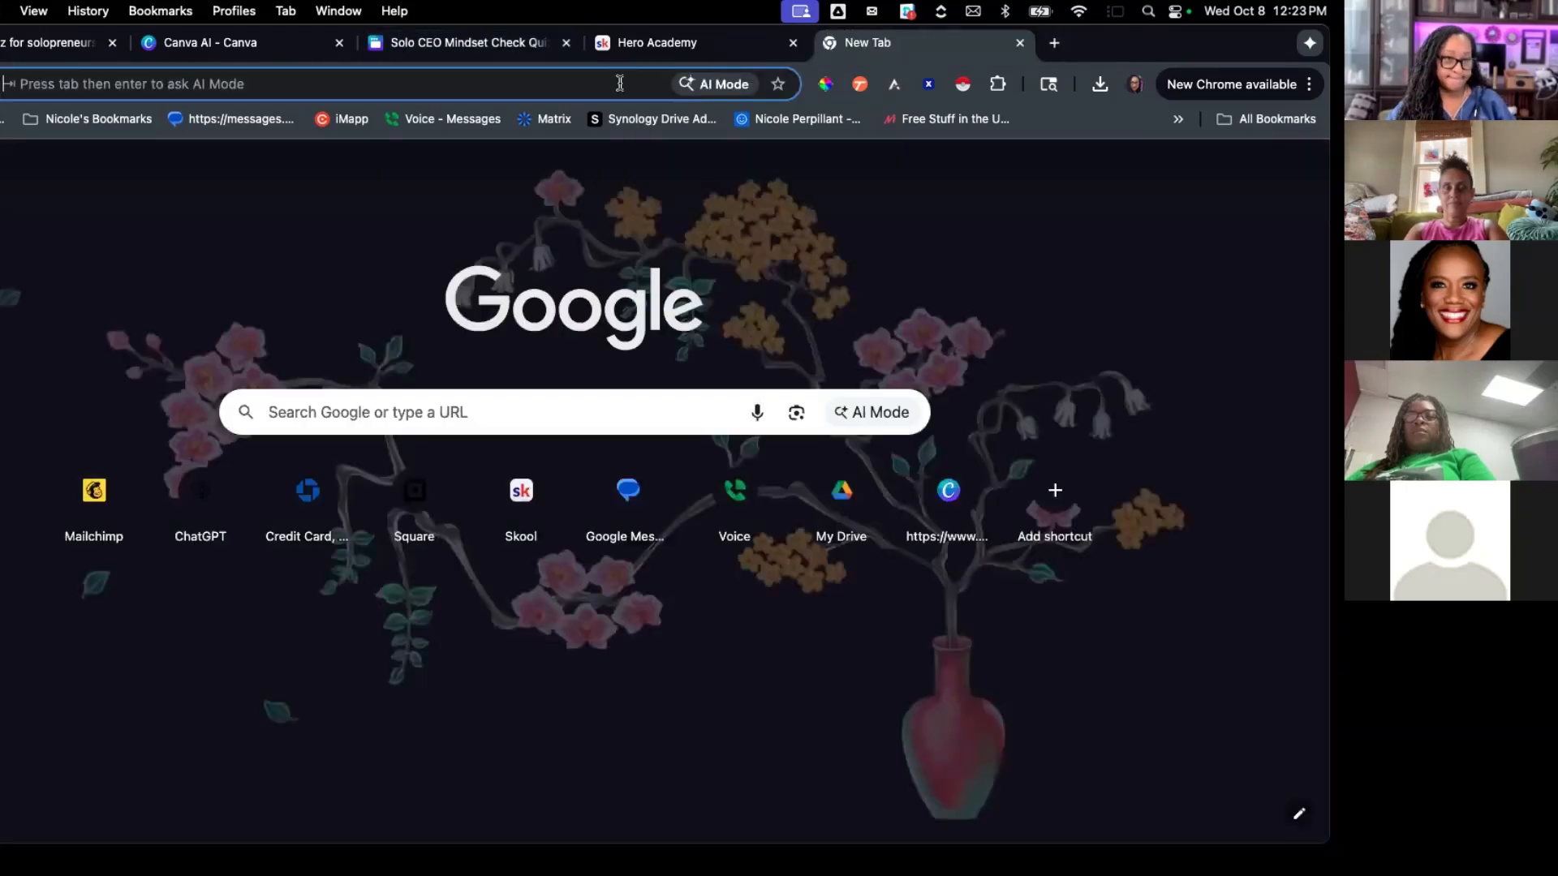
key("super+v")
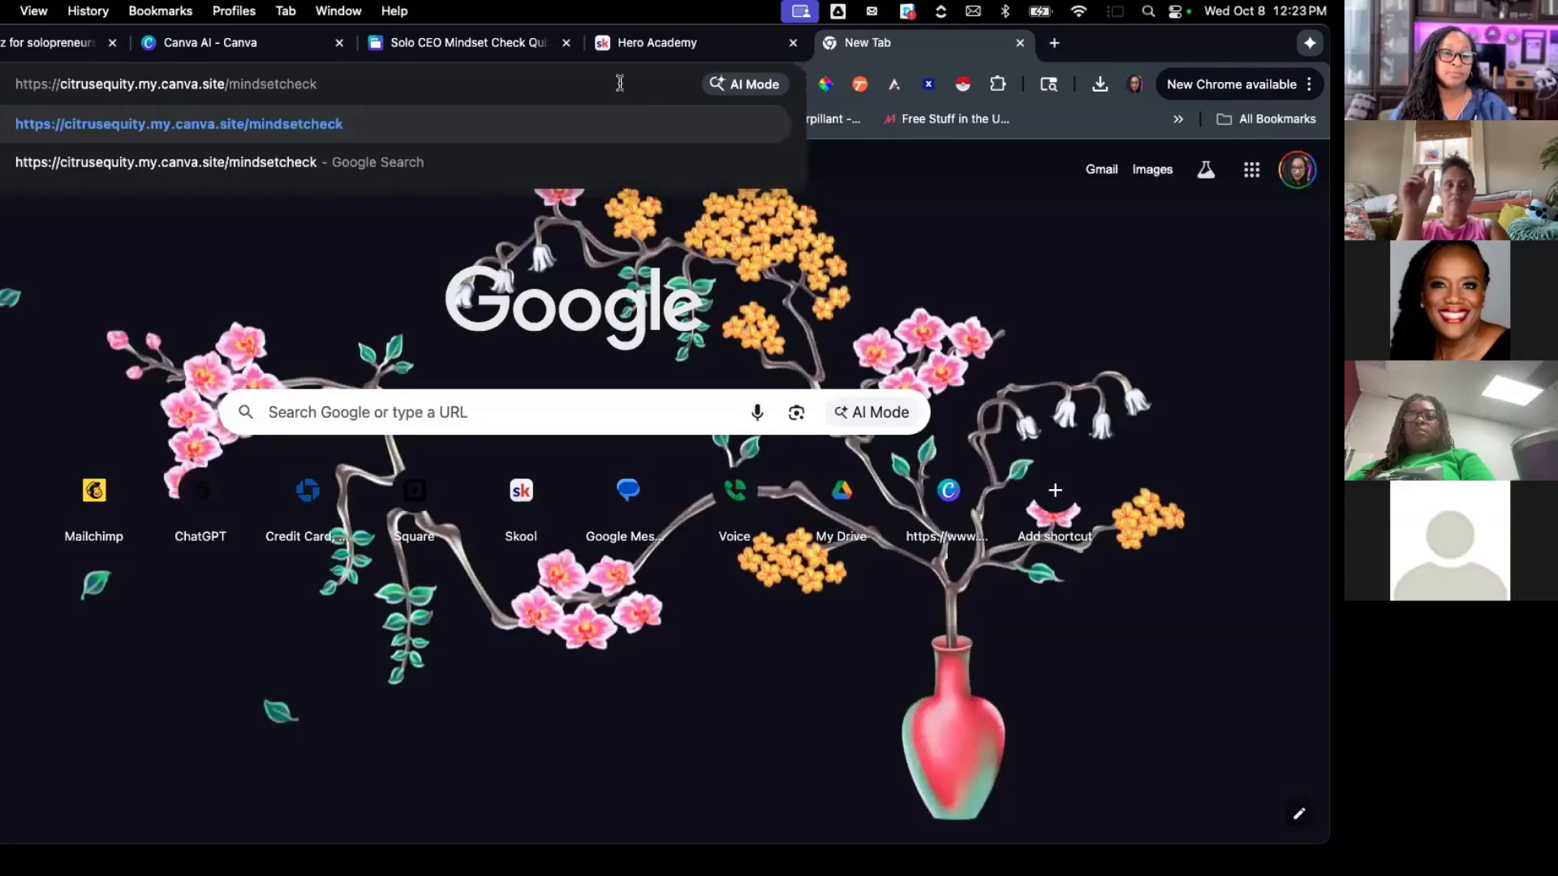
key("Return")
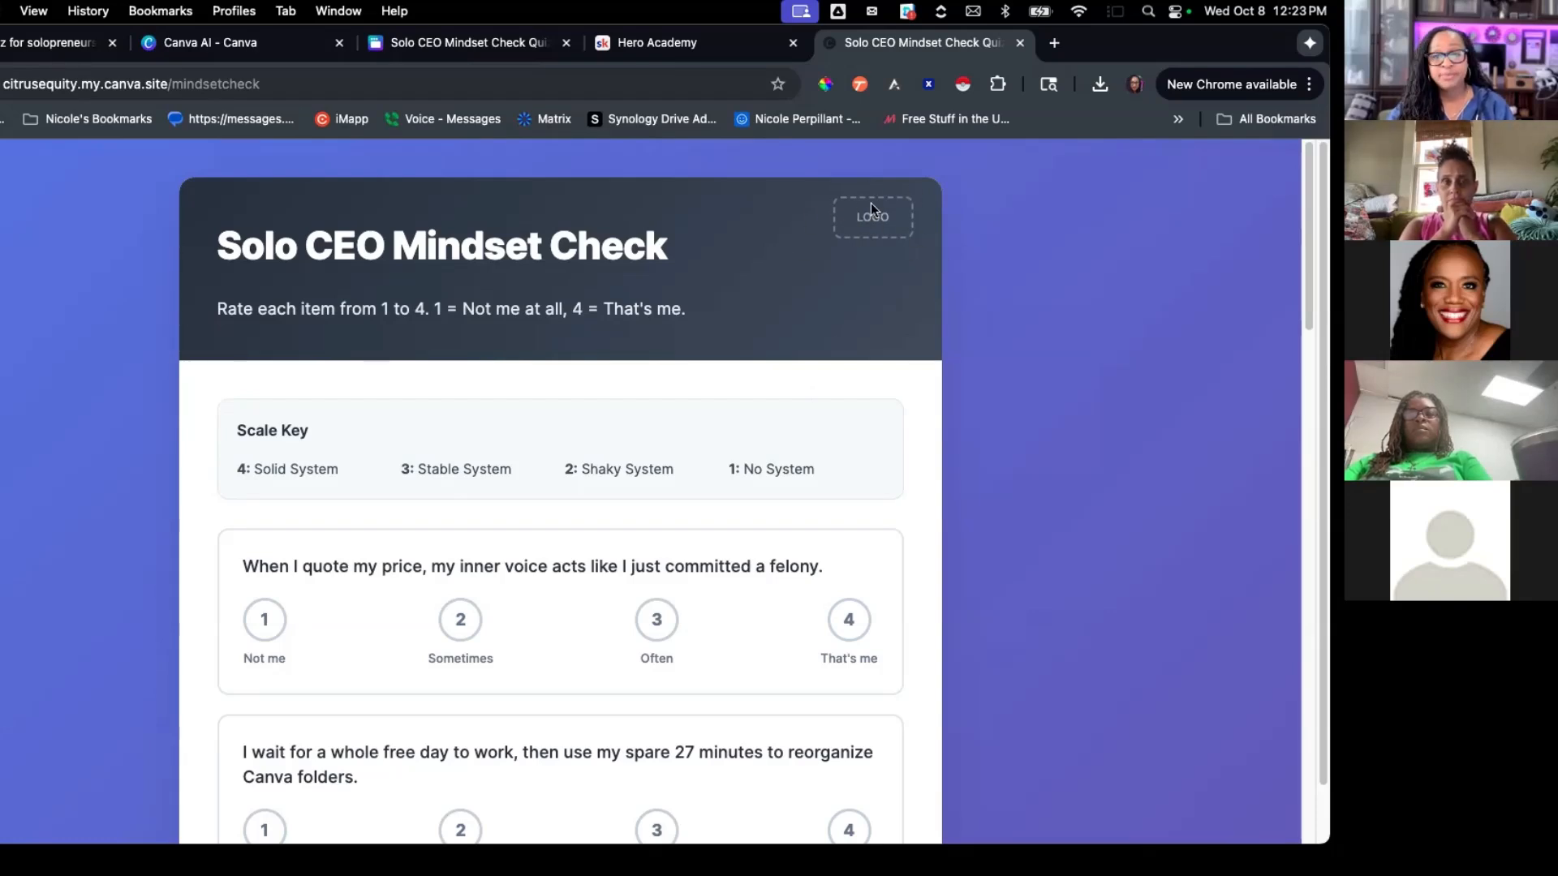
Step: Review the published quiz from its questions through the result categories to the HERO Method footer line
scroll(826, 277, "down", 5)
scroll(825, 276, "down", 12)
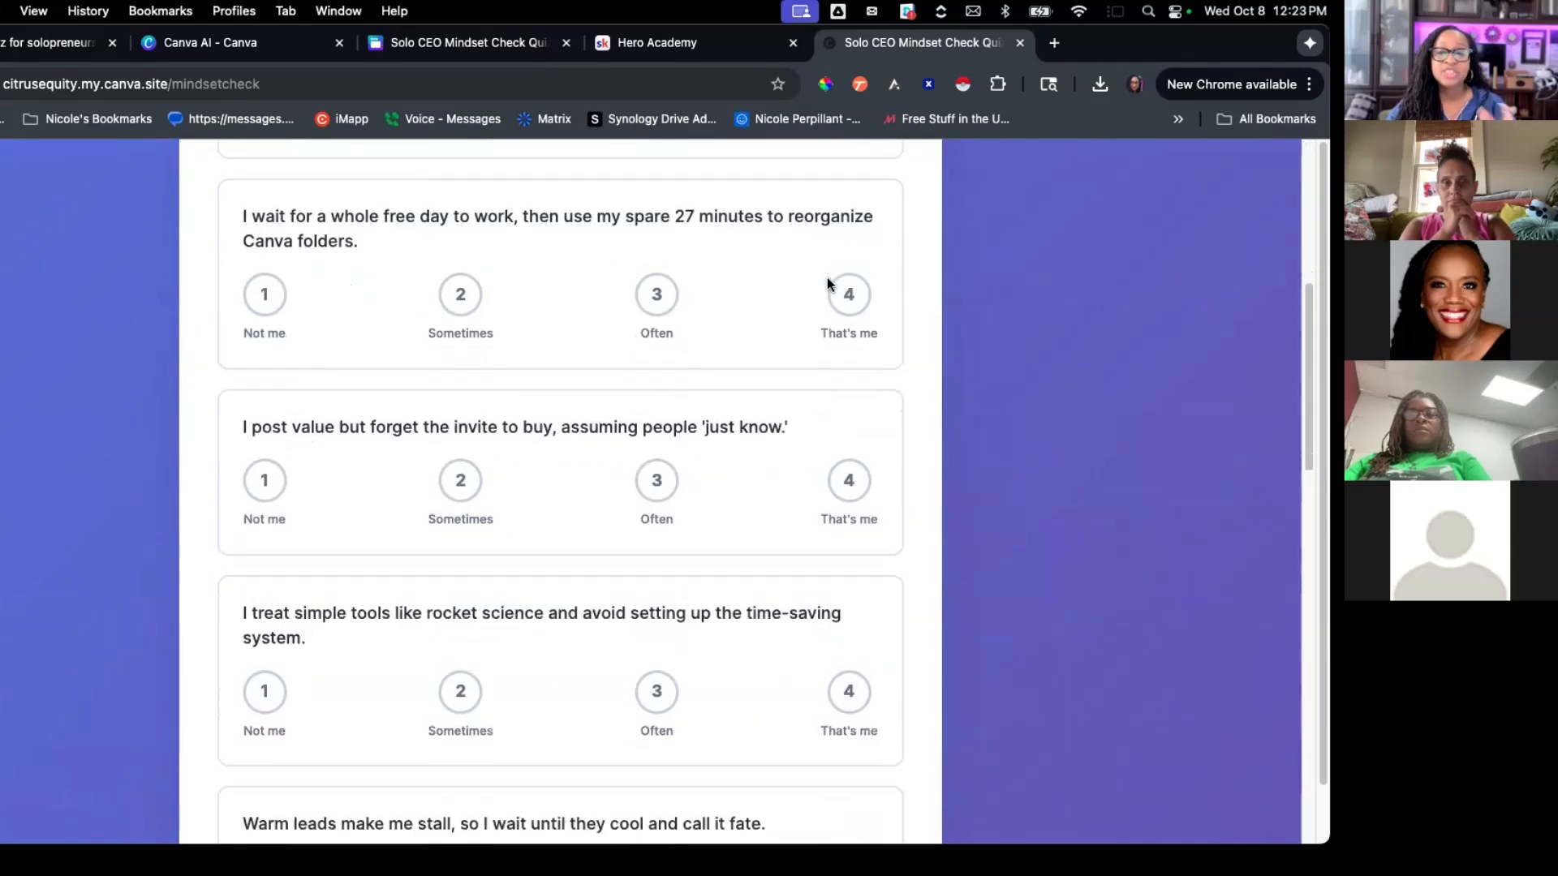
scroll(827, 284, "down", 2)
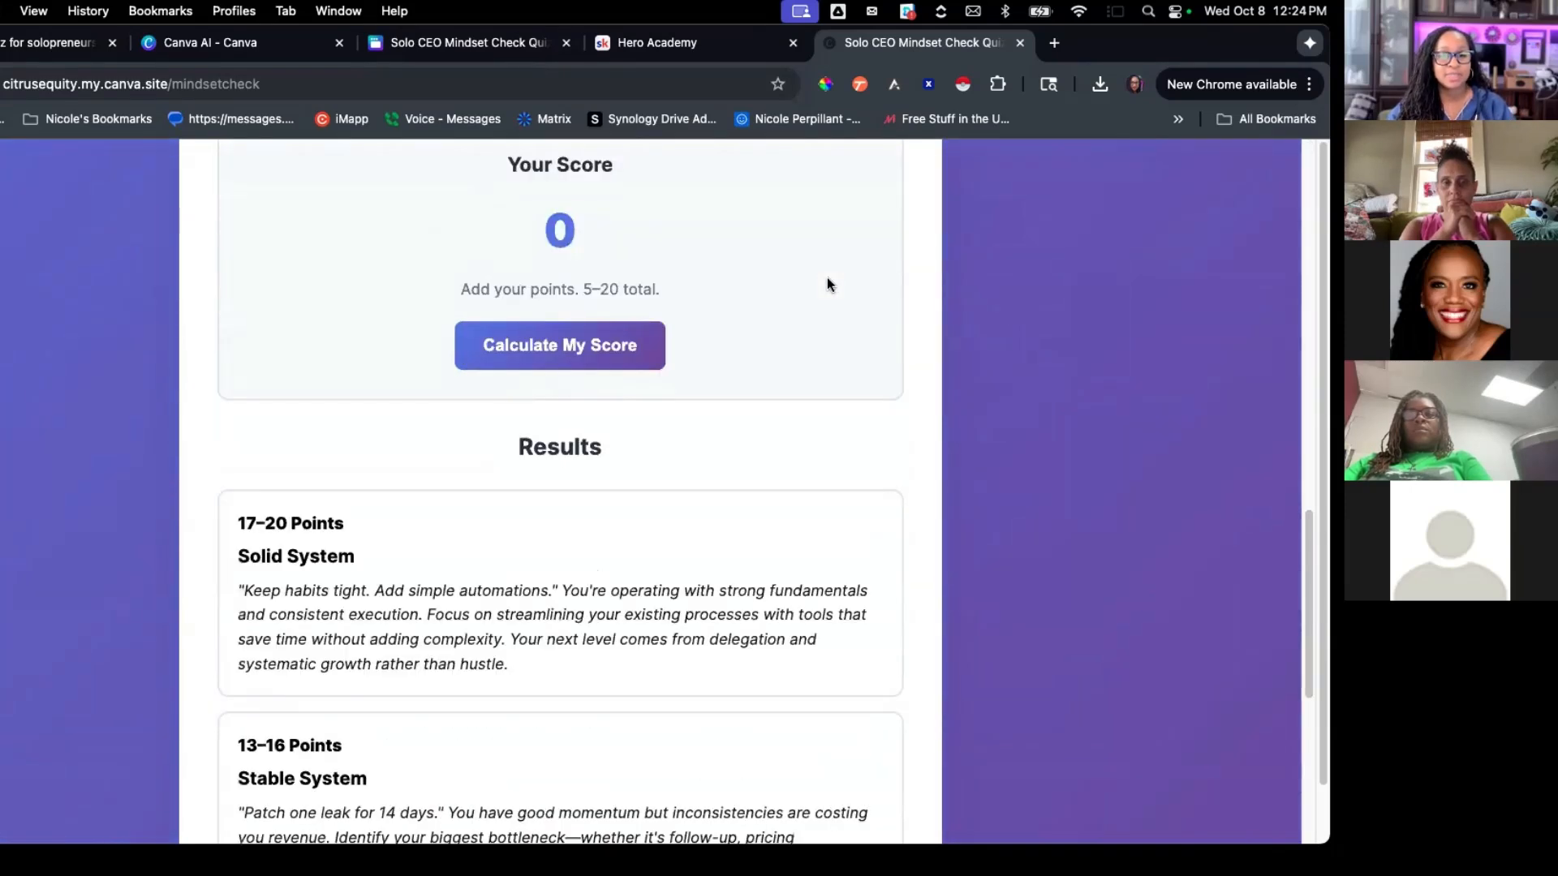
scroll(828, 284, "down", 4)
scroll(828, 284, "down", 5)
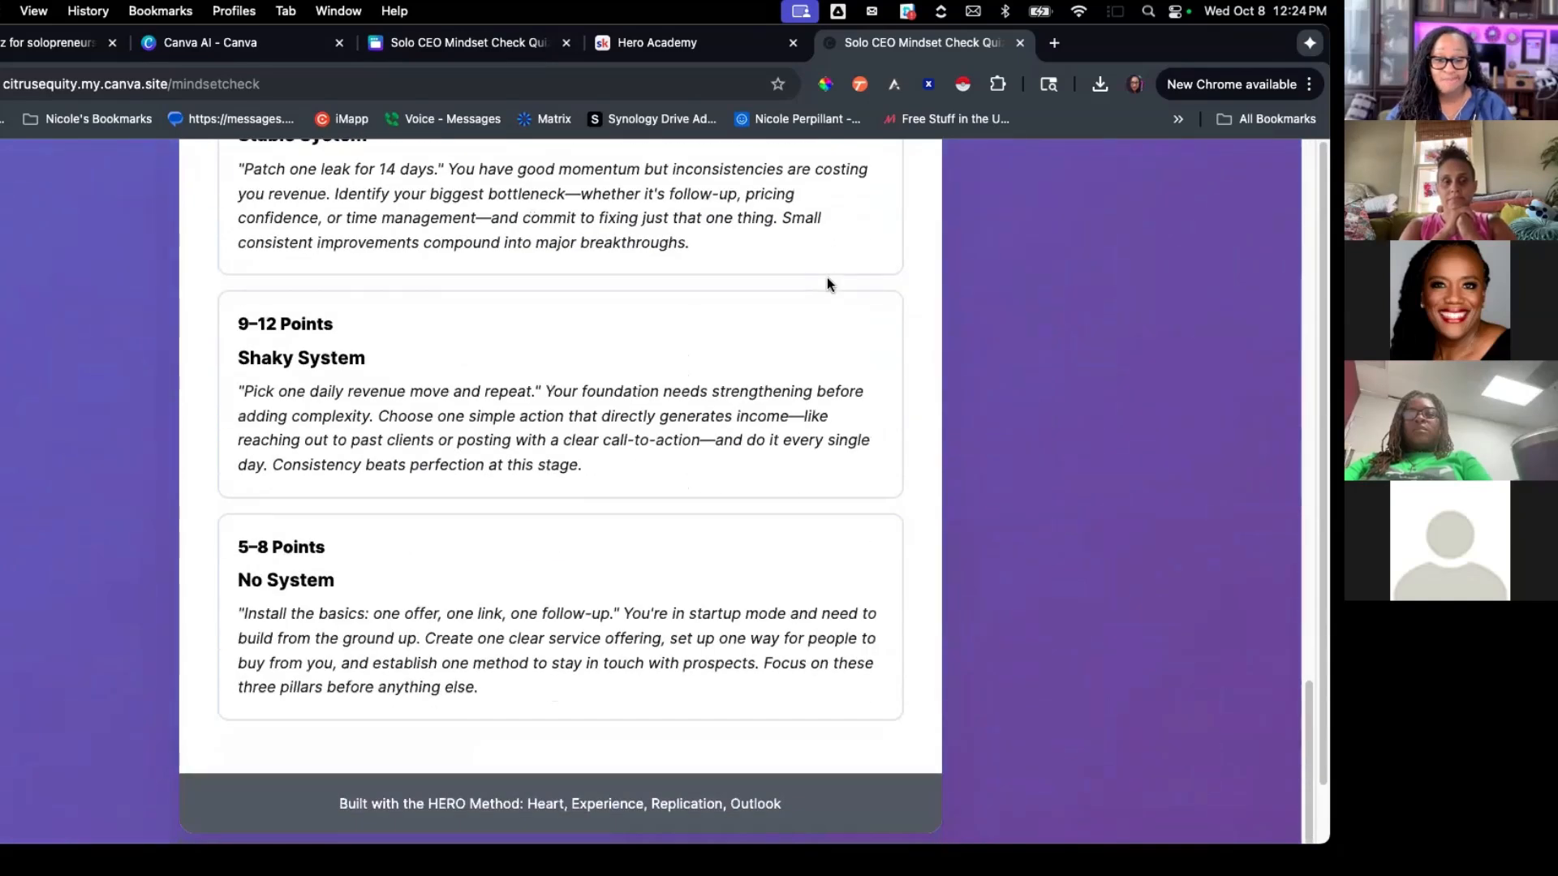
left_click_drag(338, 803, 635, 824)
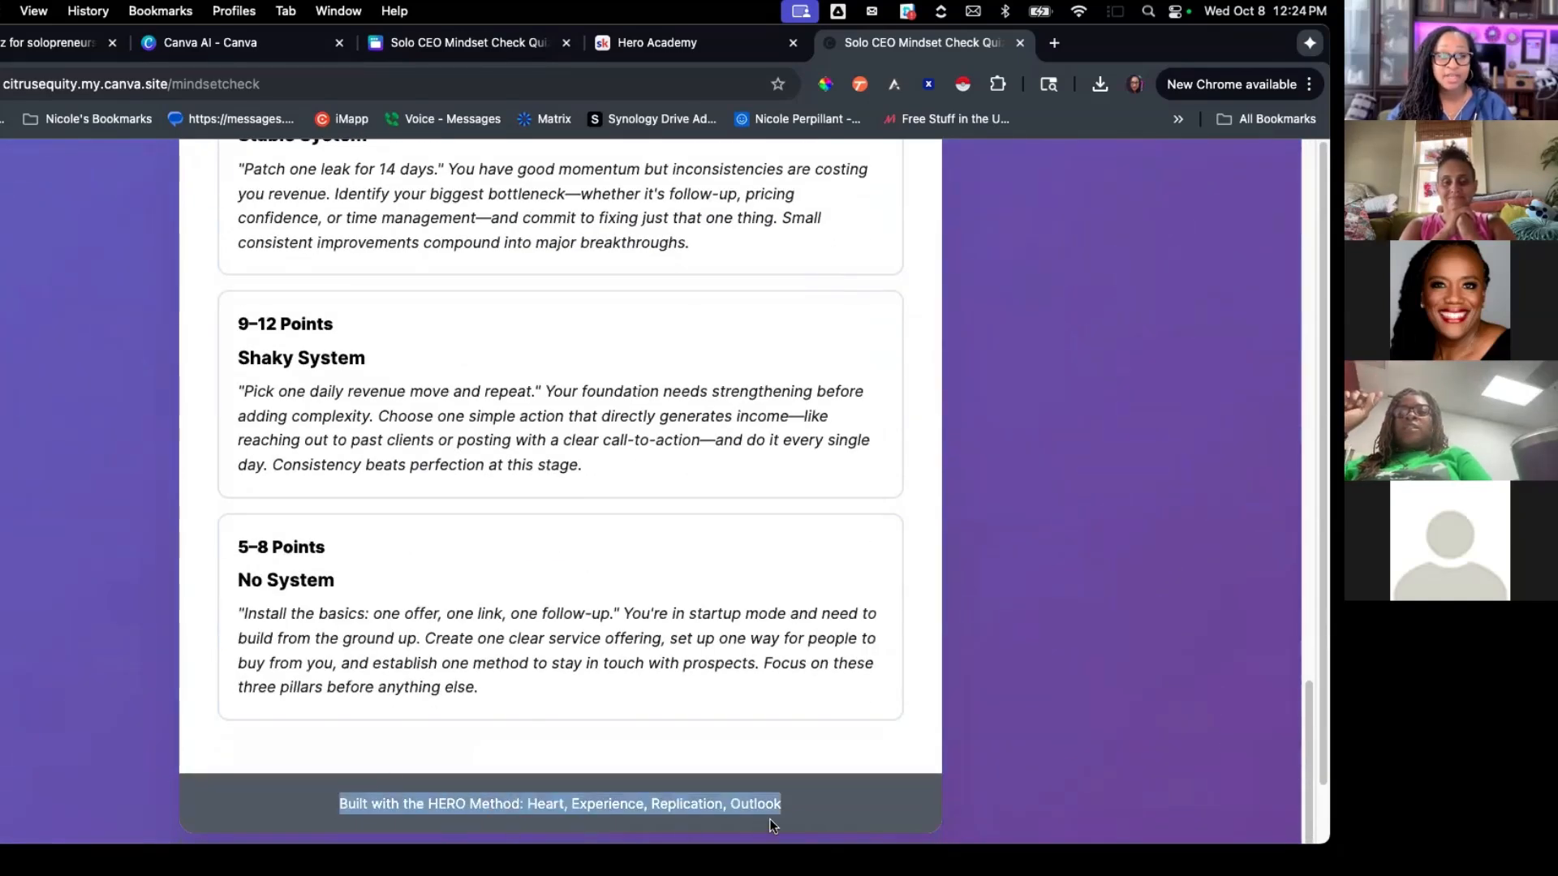
left_click(789, 802)
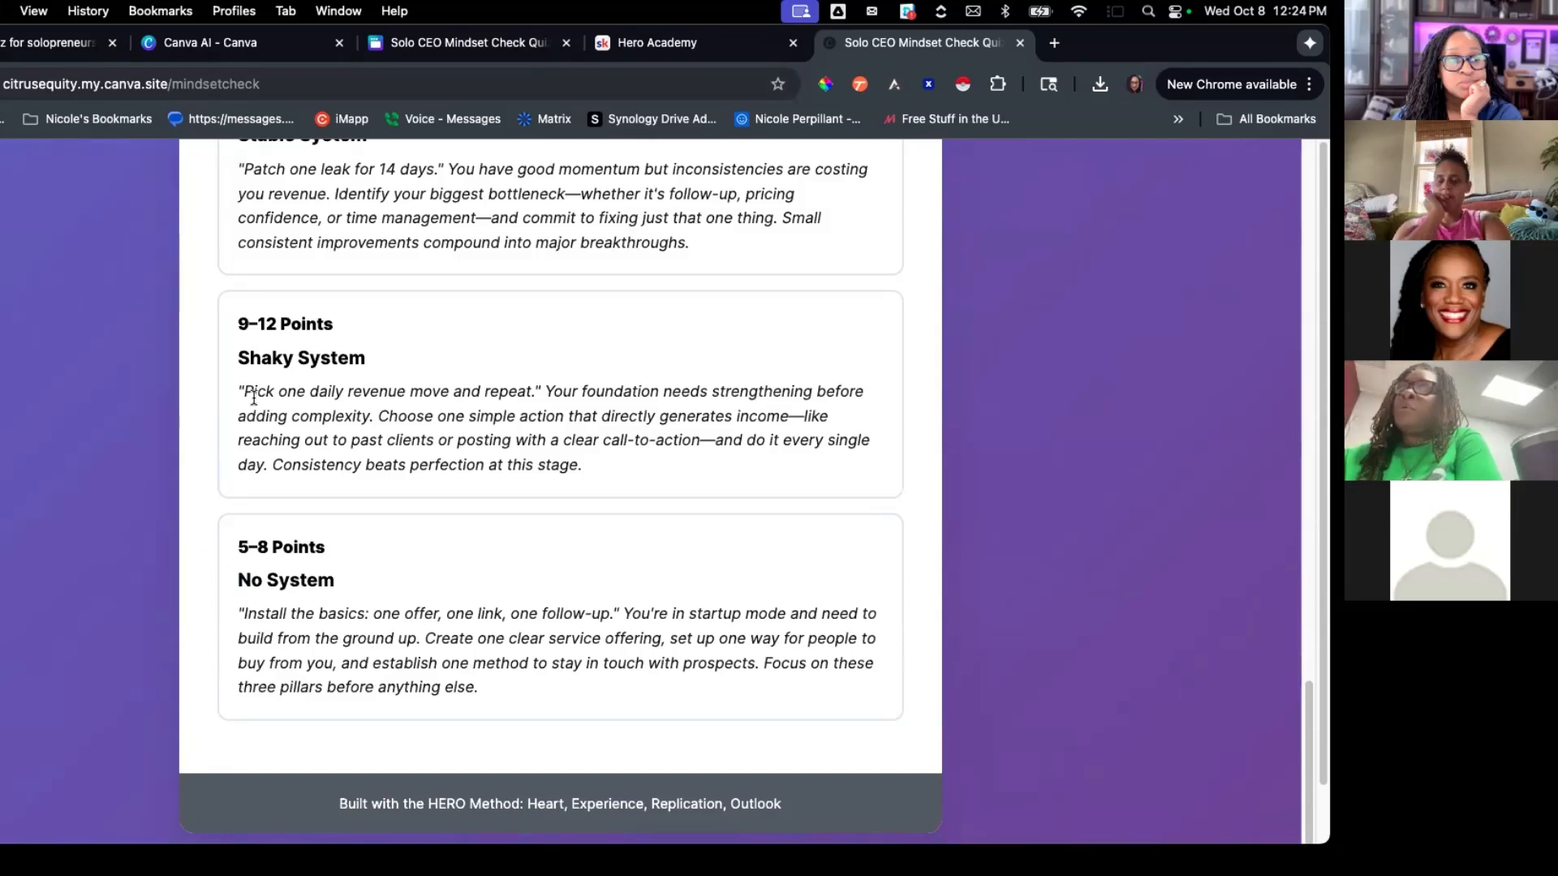
Step: Copy the published quiz's web address from the browser
left_click(268, 85)
right_click(90, 86)
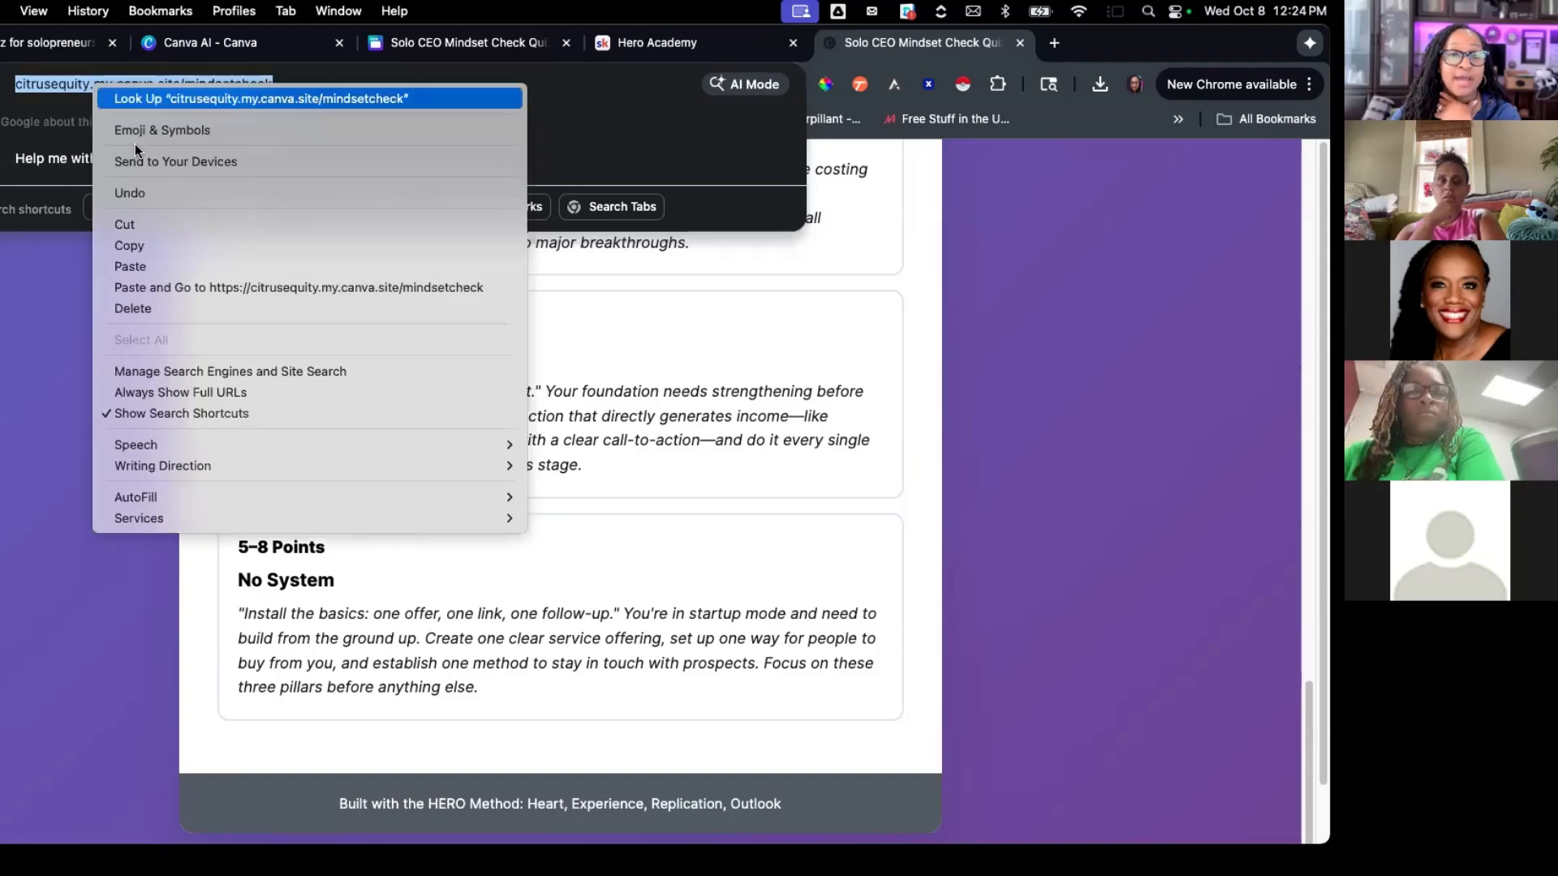
left_click(144, 245)
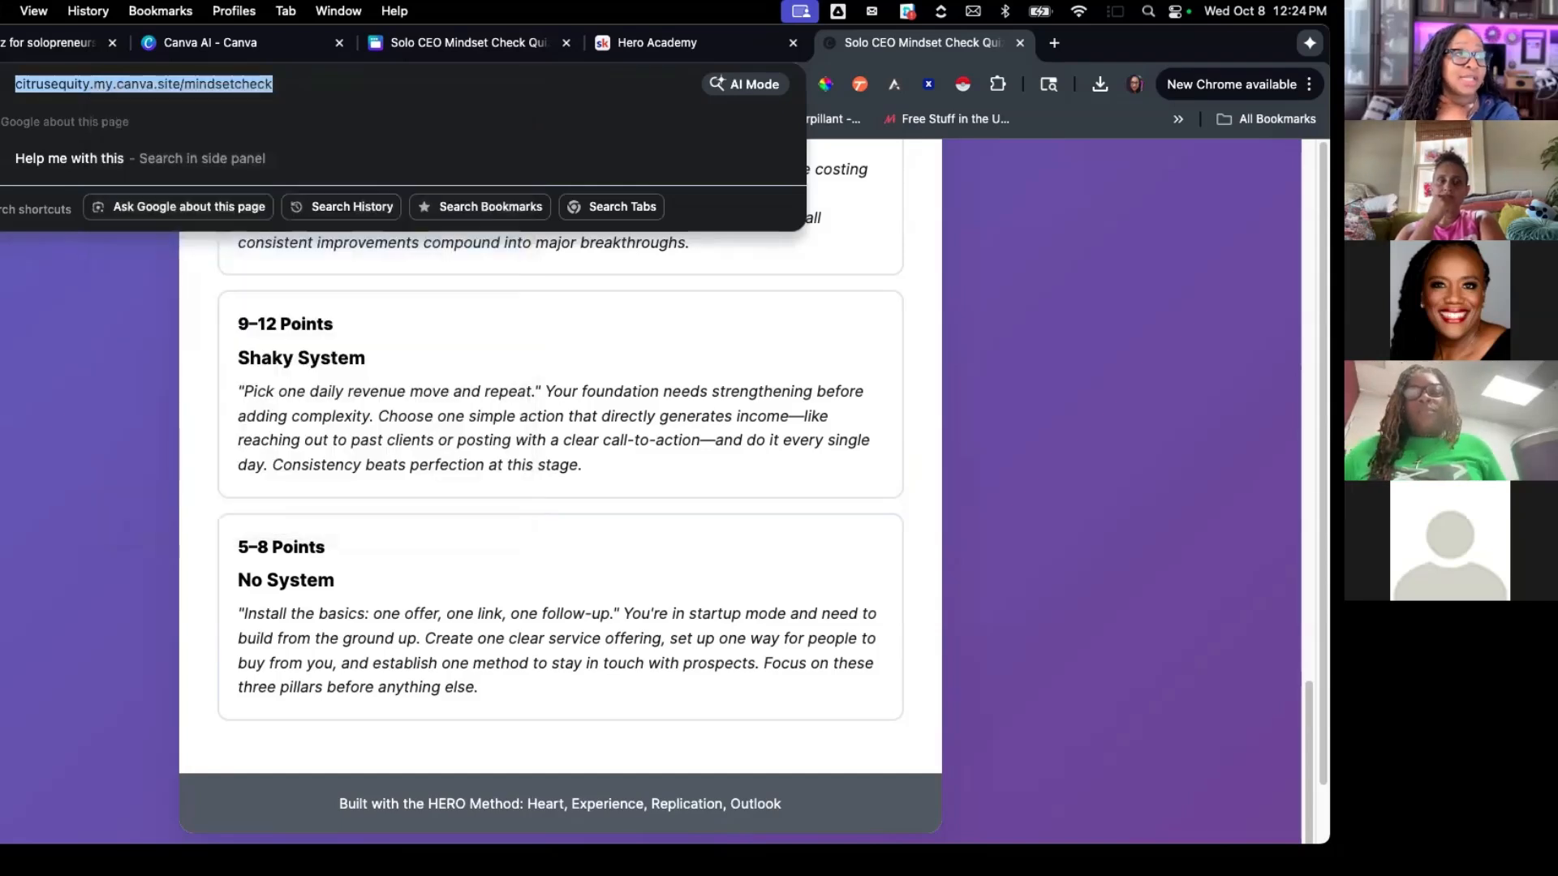